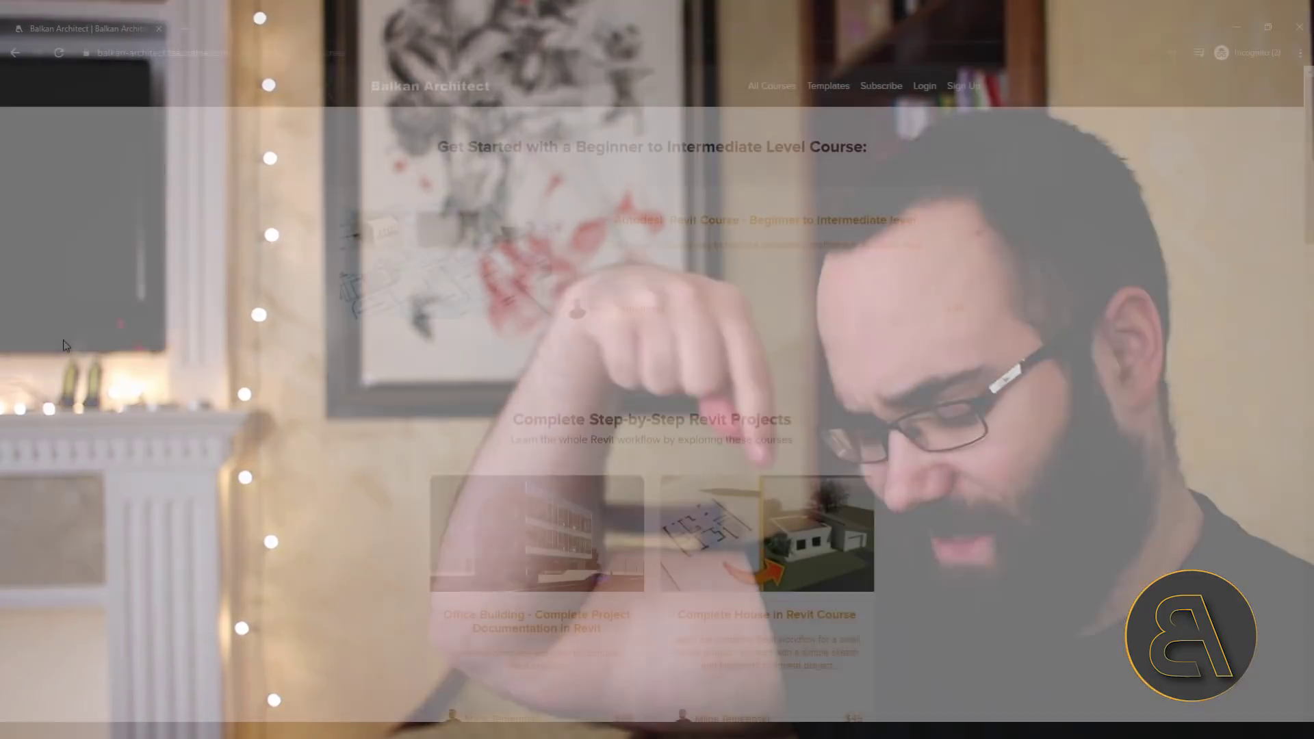
Step: Scroll down the Balkan Architect courses page to the Specialised Revit Courses
scroll(65, 346, down, 8)
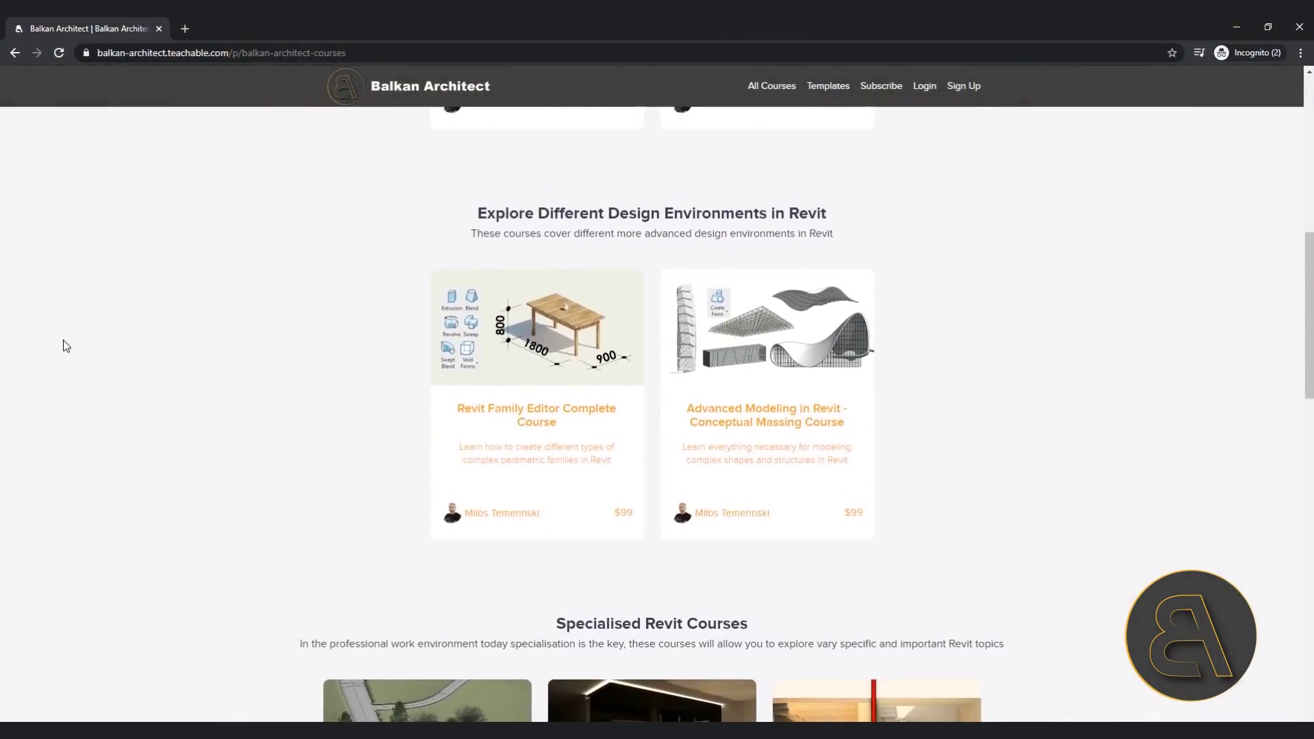
scroll(65, 346, down, 12)
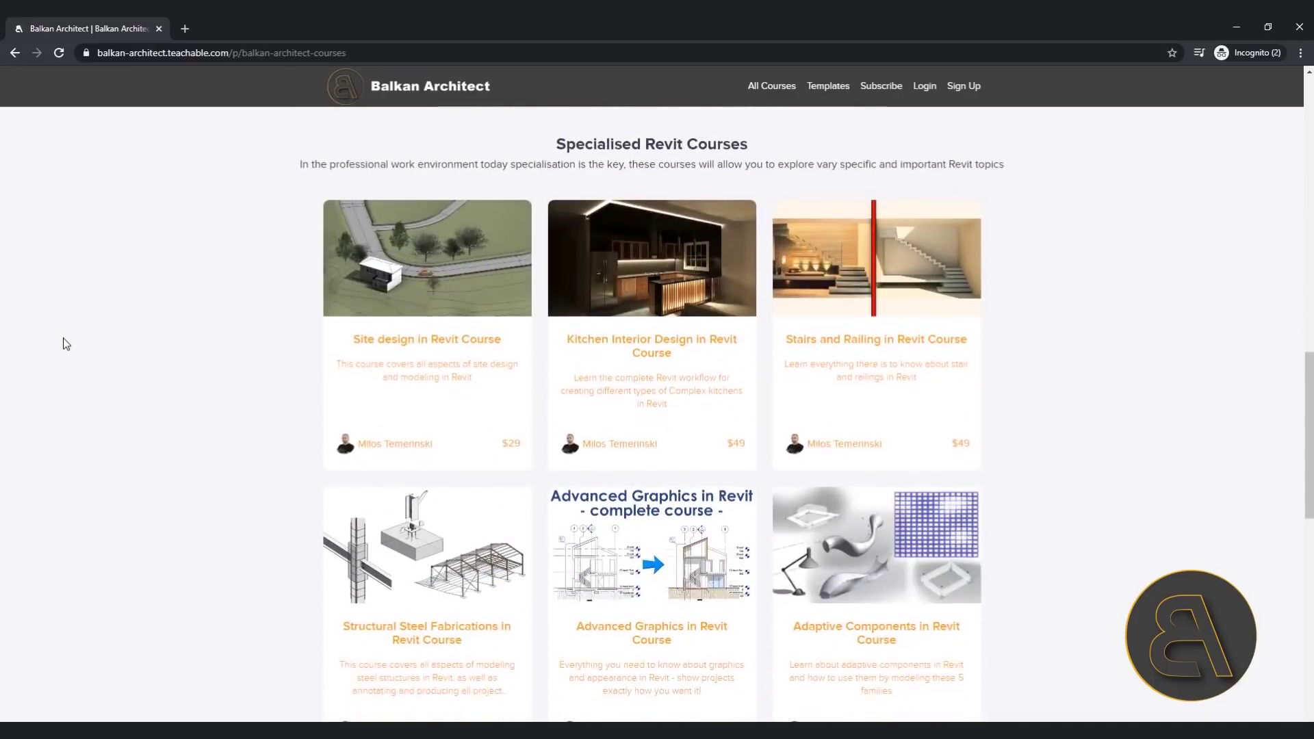
scroll(65, 344, down, 5)
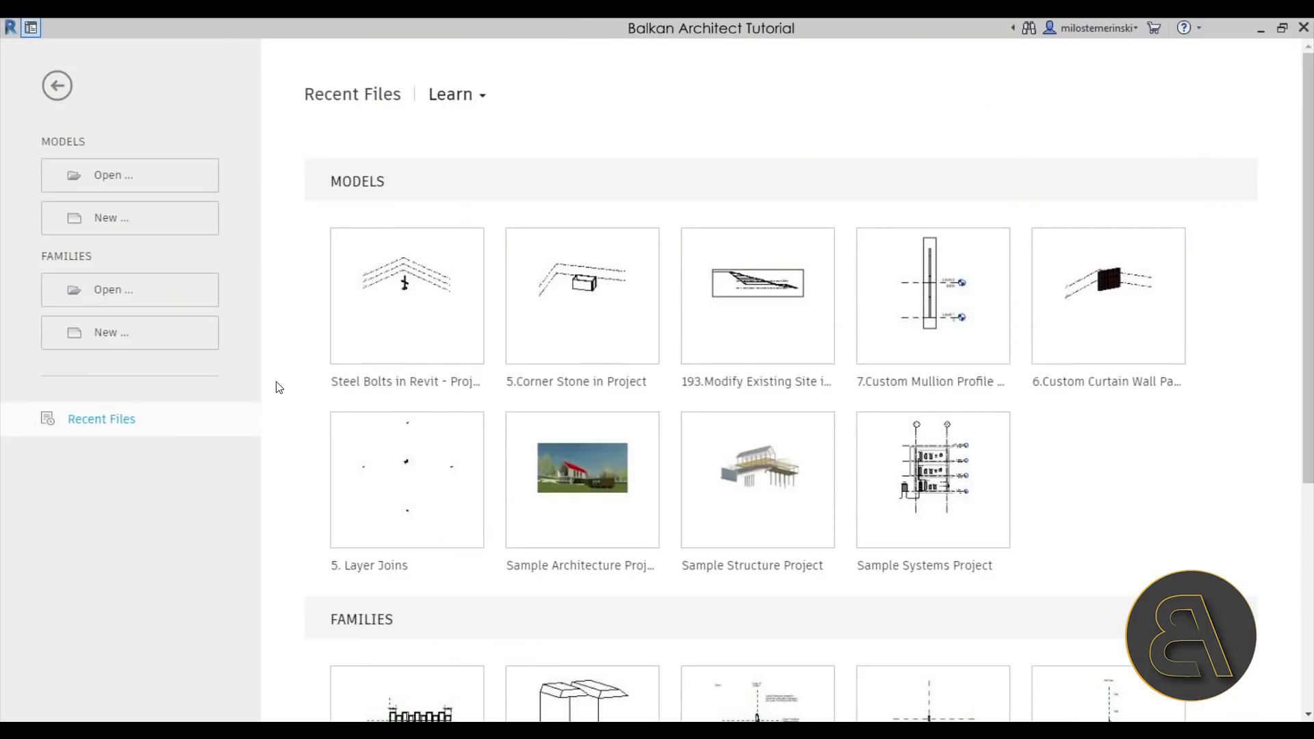
Step: Create a new Revit project from the Architecture Design Template - Metric
click(128, 234)
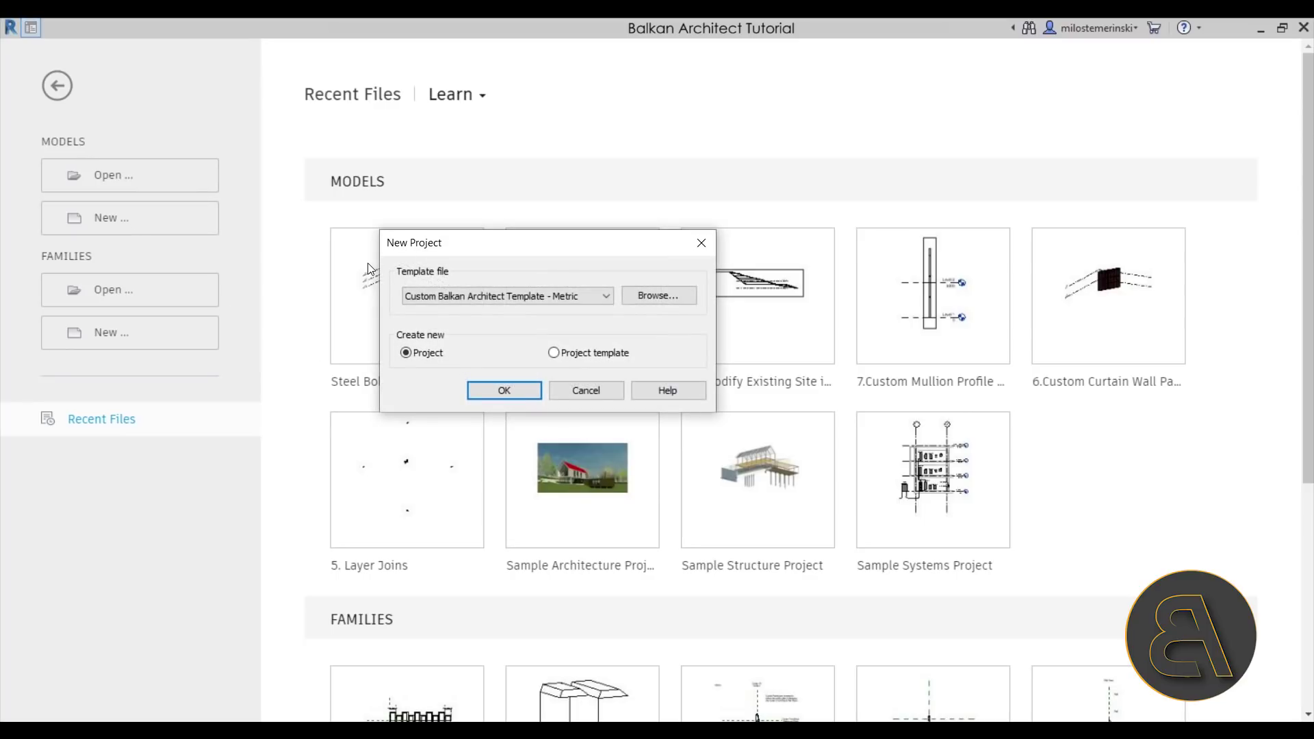
click(506, 296)
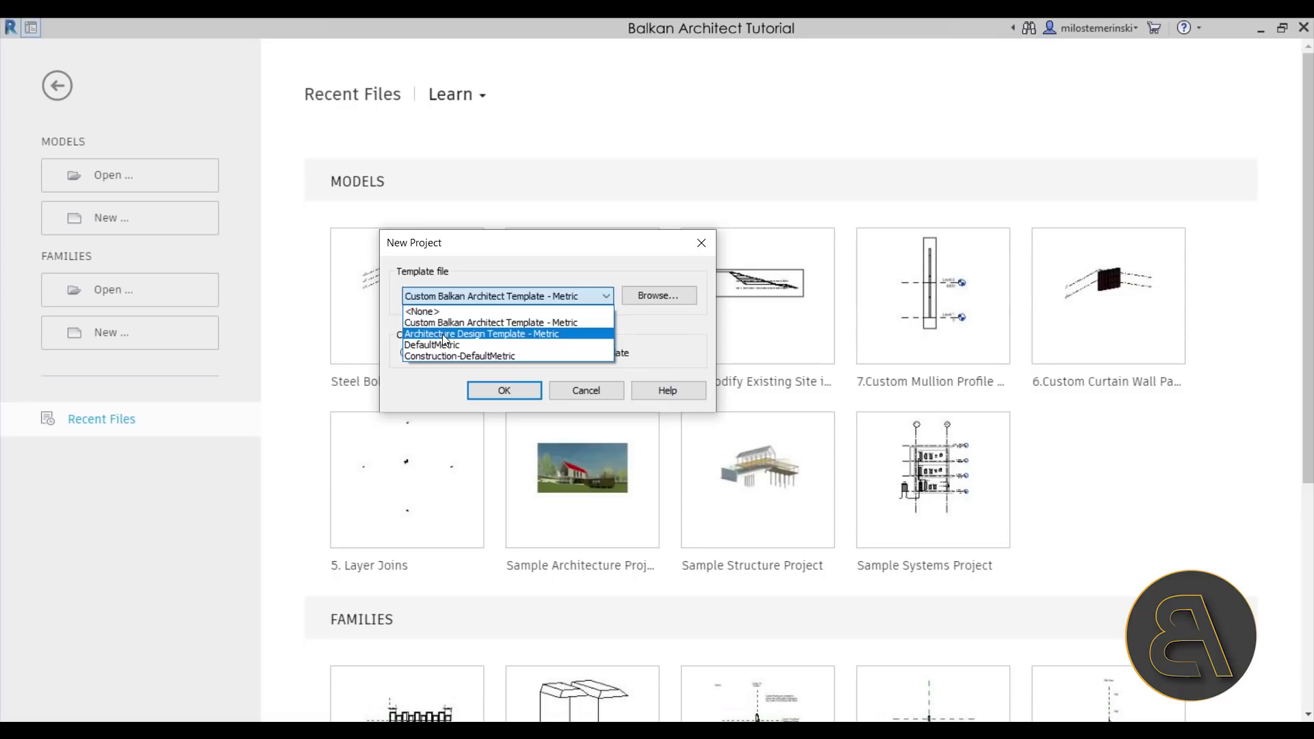
click(501, 333)
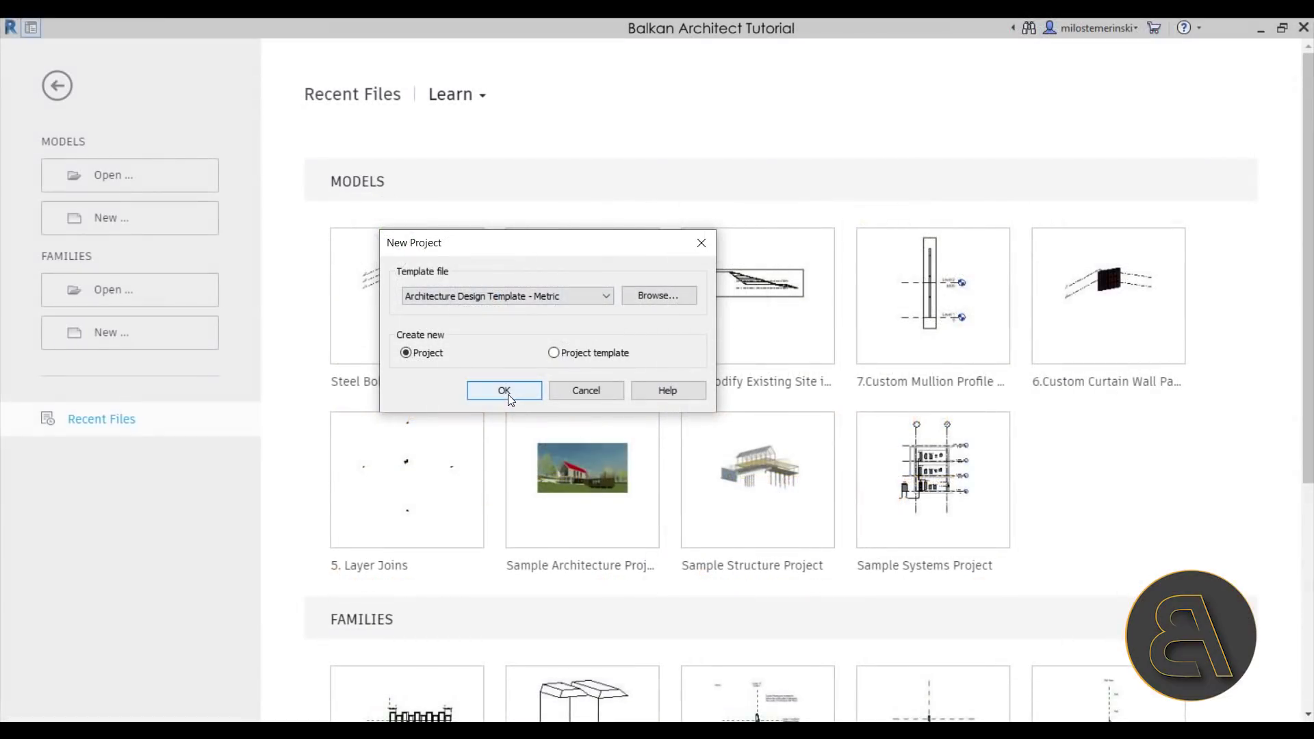
click(508, 394)
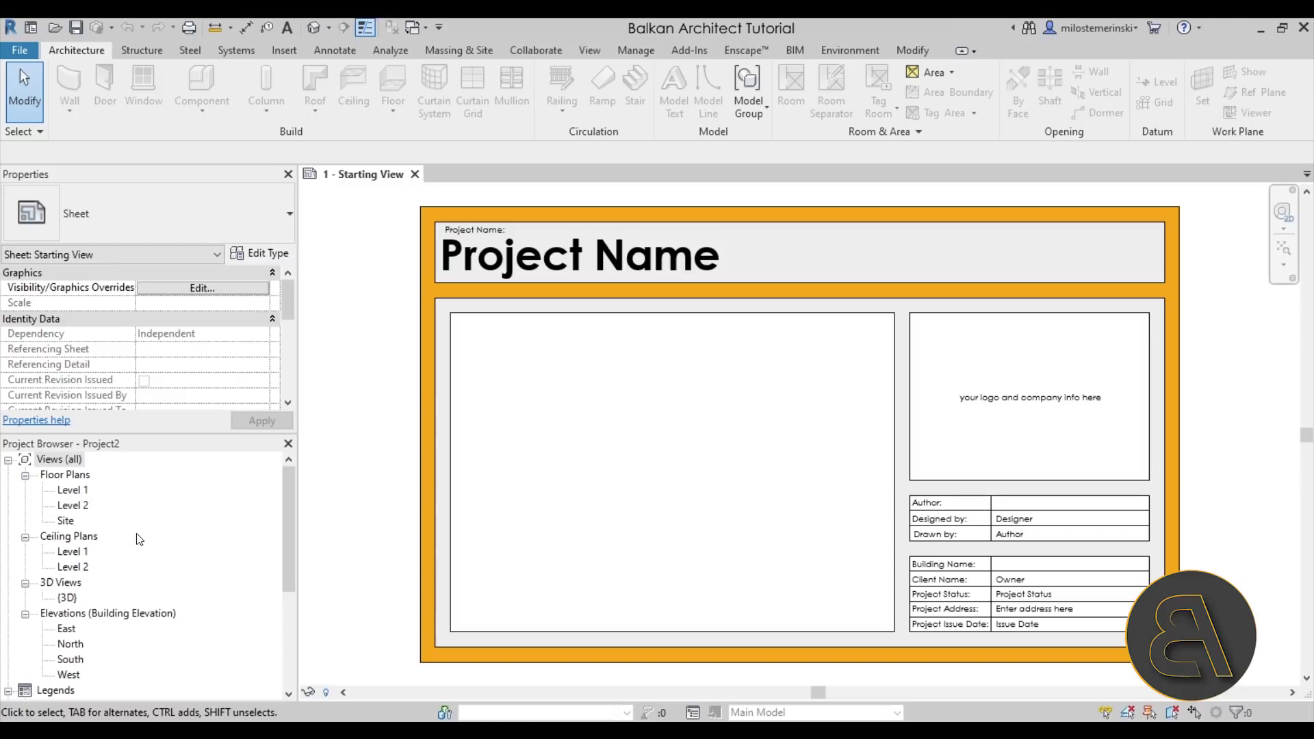
Step: Sketch a 600 × 800 rectangular Compound Ceiling: Plain in the Level 1 ceiling plan
double_click(71, 552)
middle_drag(710, 454, 599, 439)
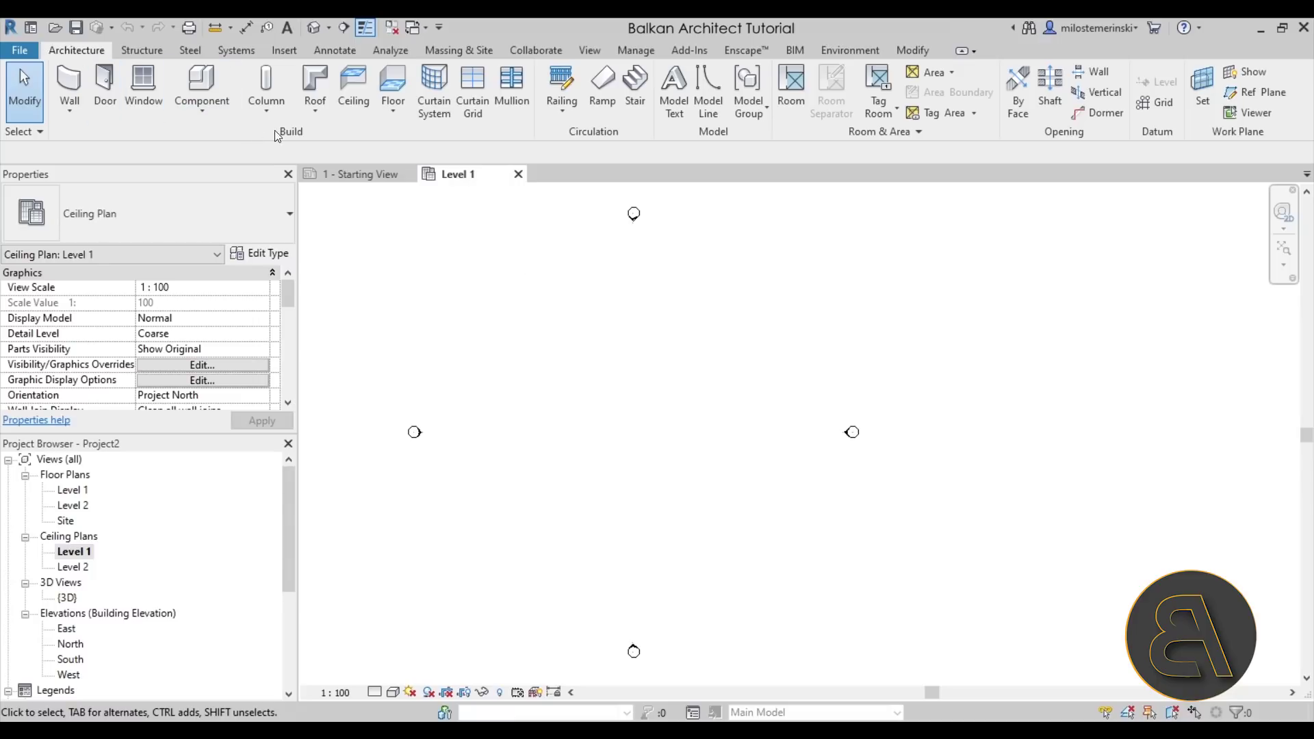
click(360, 100)
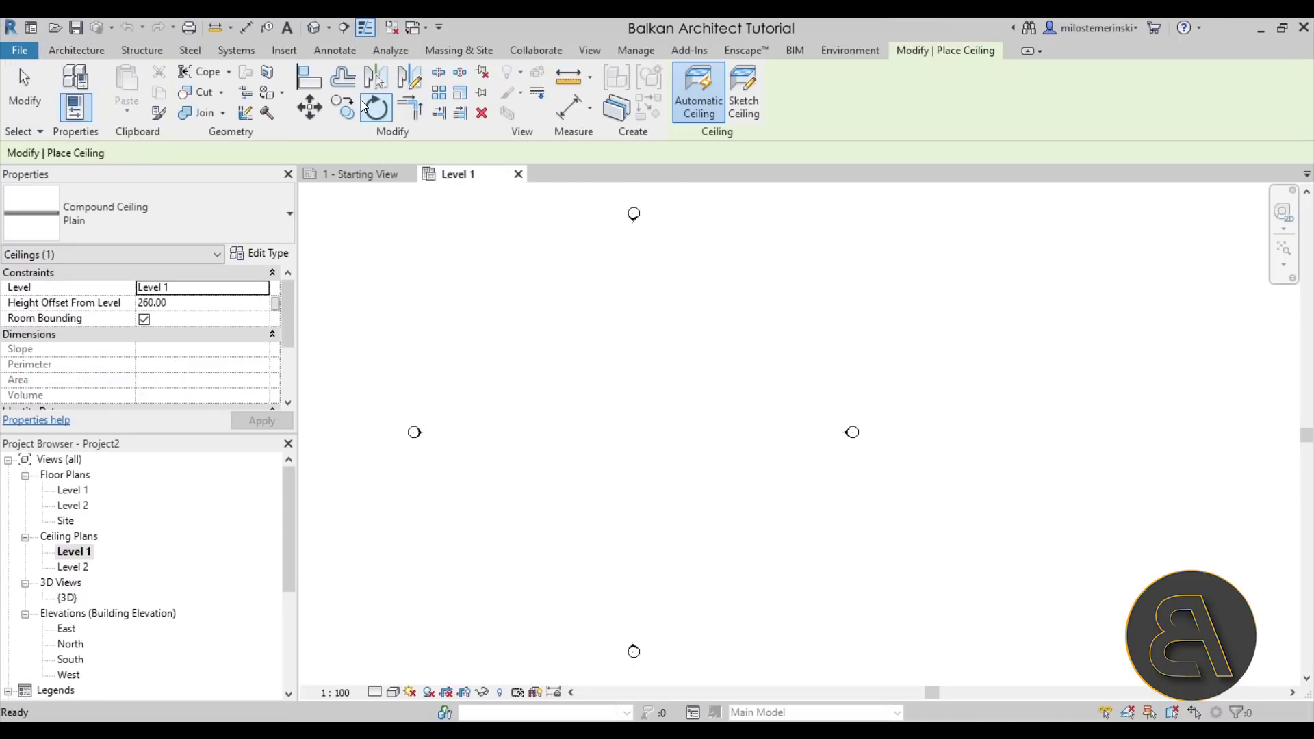
click(741, 117)
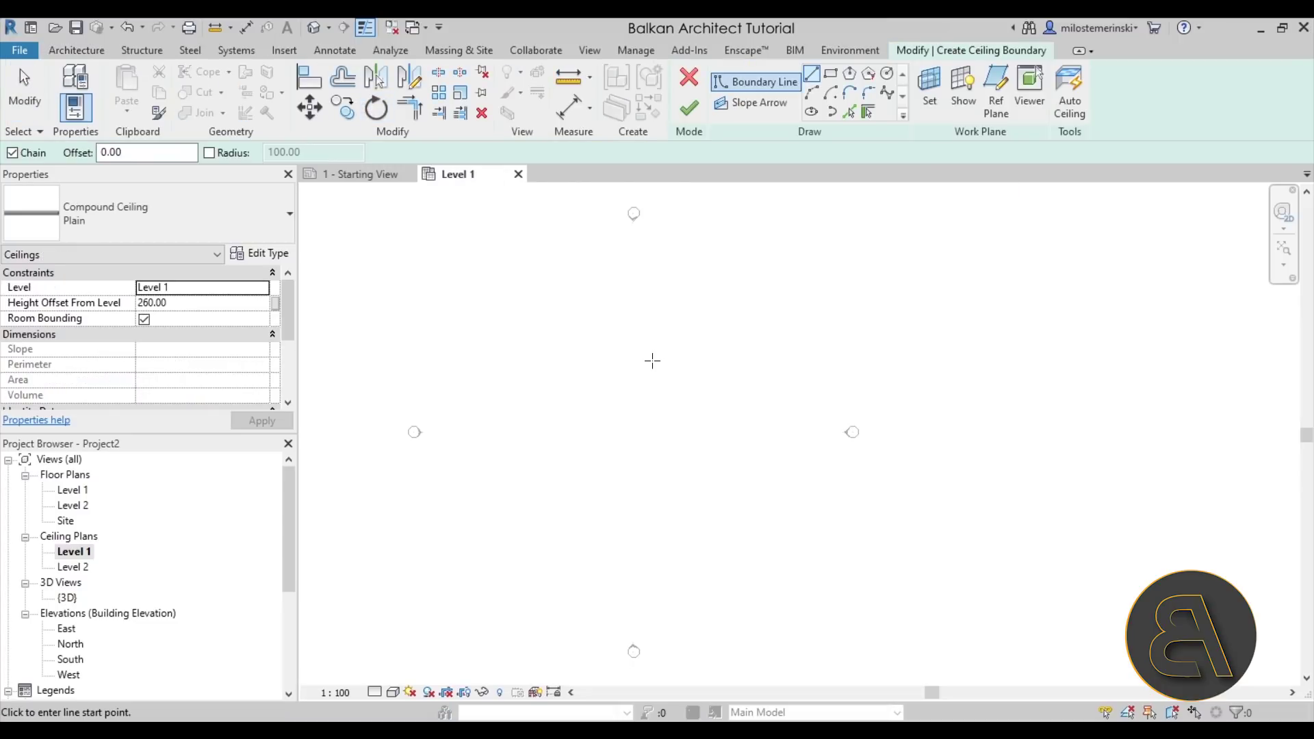
click(833, 81)
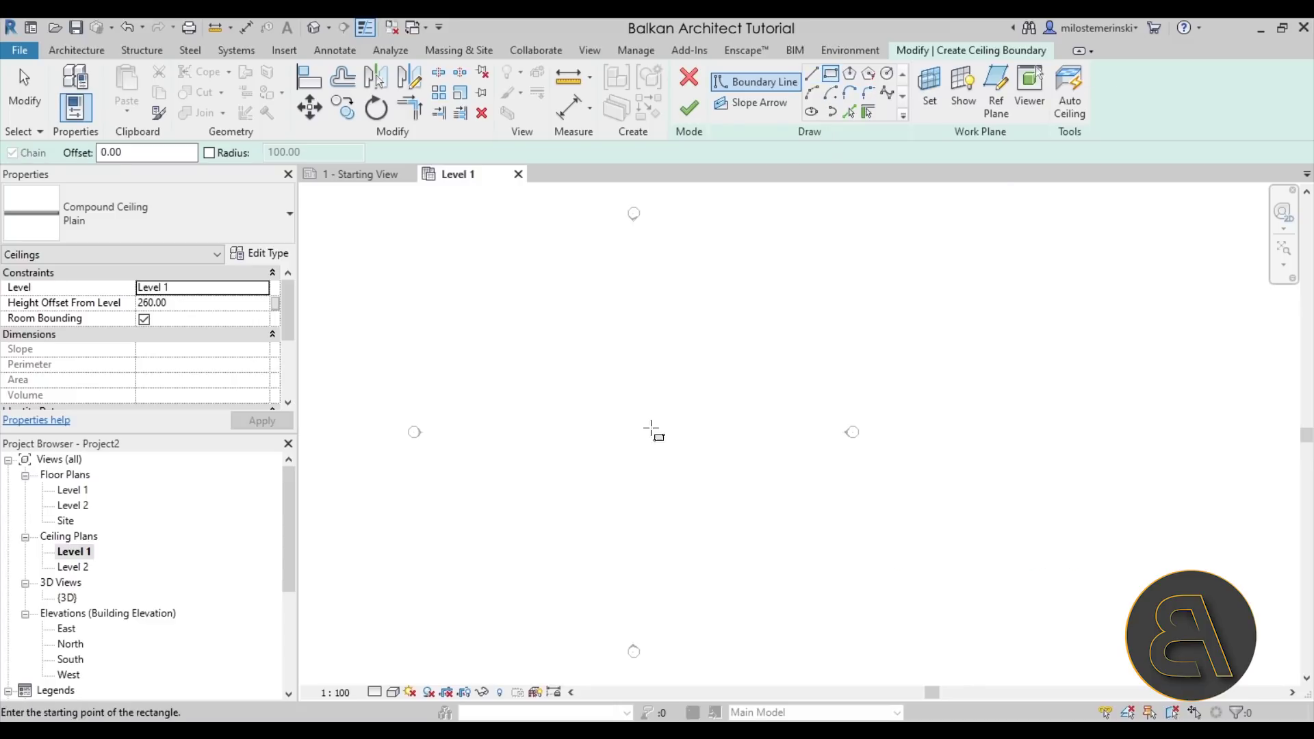
click(594, 392)
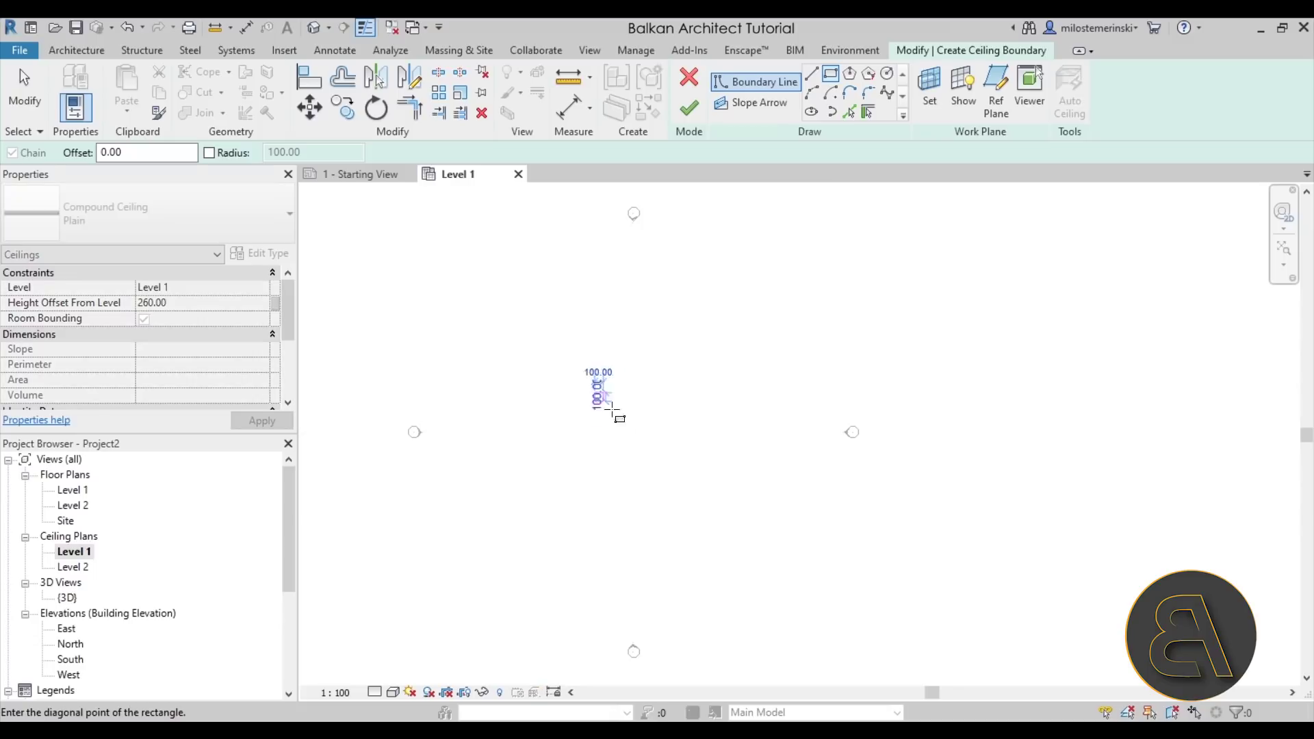
click(649, 464)
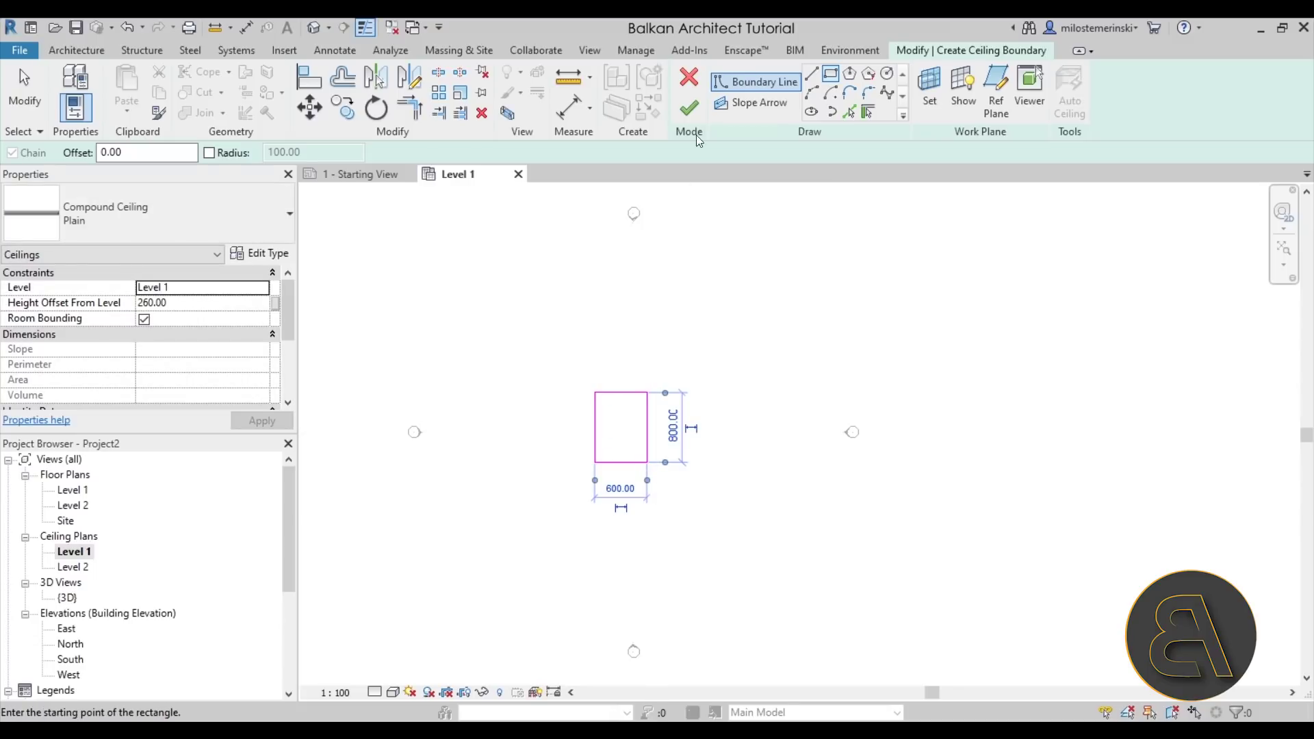
click(690, 110)
scroll(640, 463, up, 3)
drag(642, 461, 659, 474)
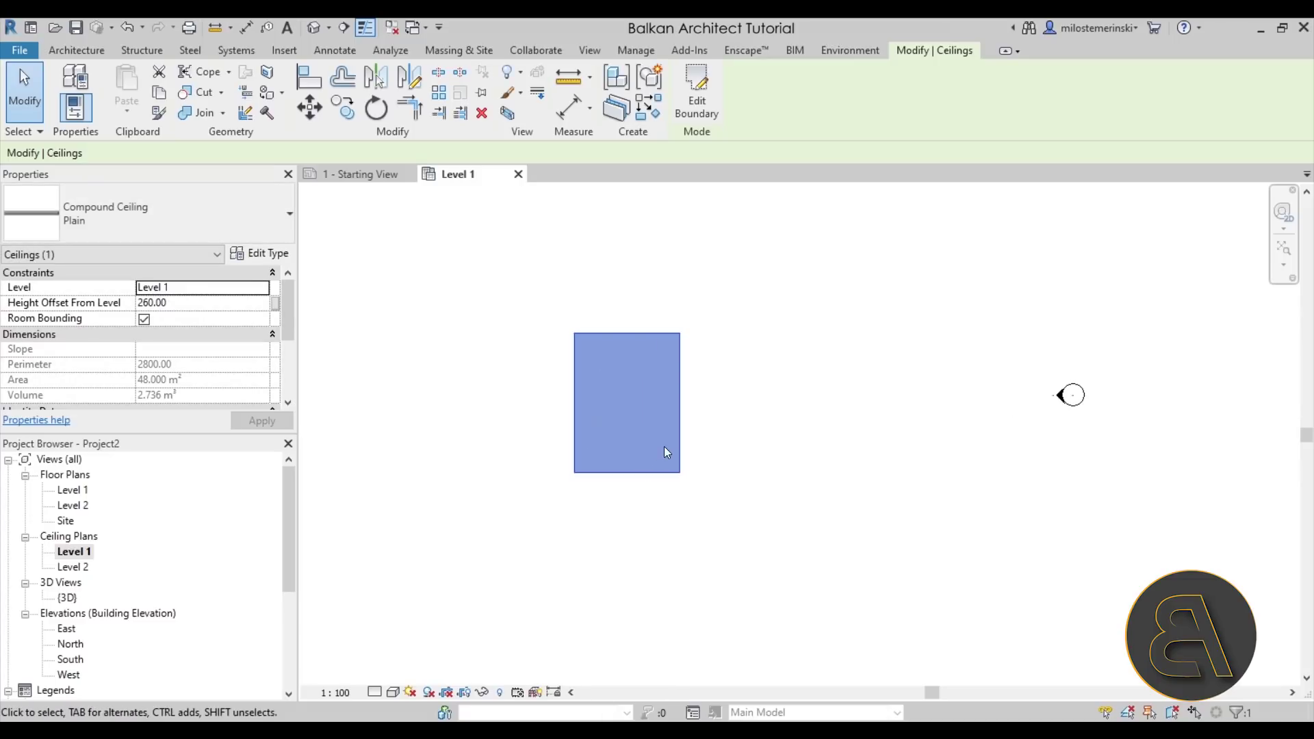
Step: Switch the ceiling to Compound Ceiling: 600 x 600mm Grid and zoom in on the tiles
click(84, 222)
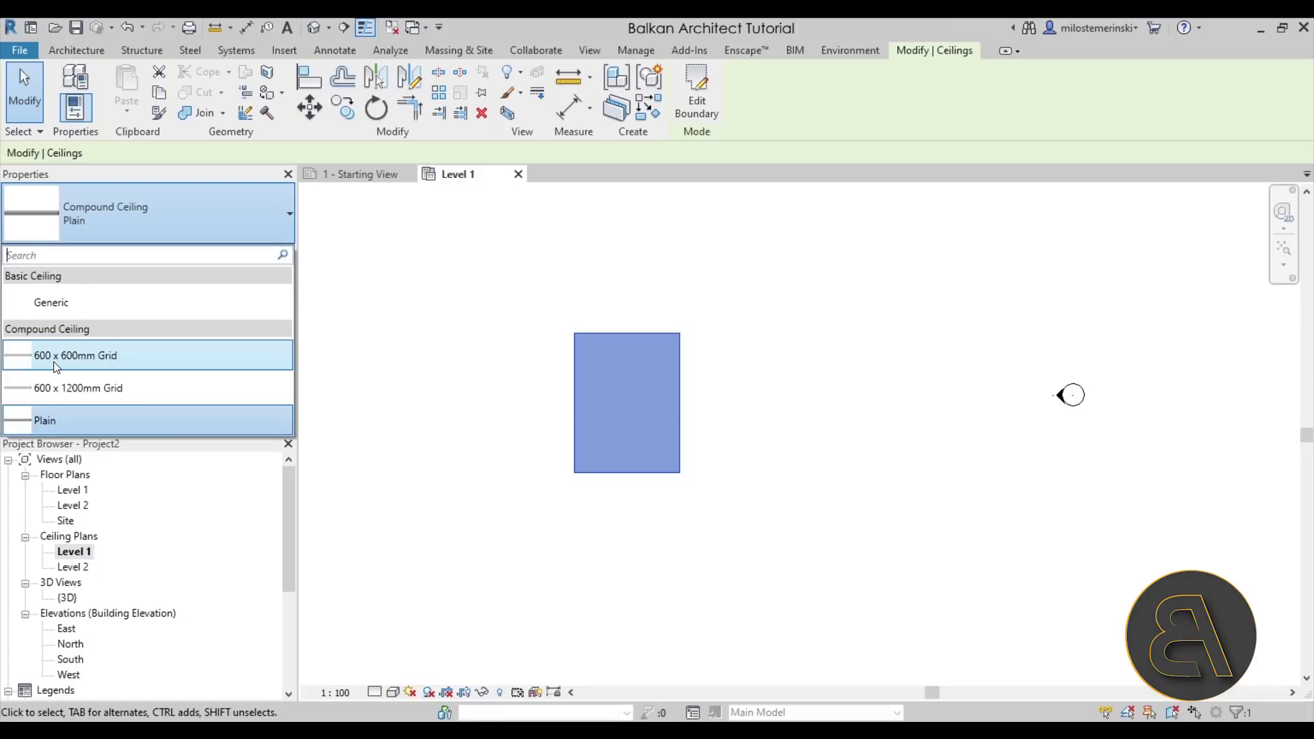
click(106, 357)
click(614, 523)
scroll(648, 444, up, 3)
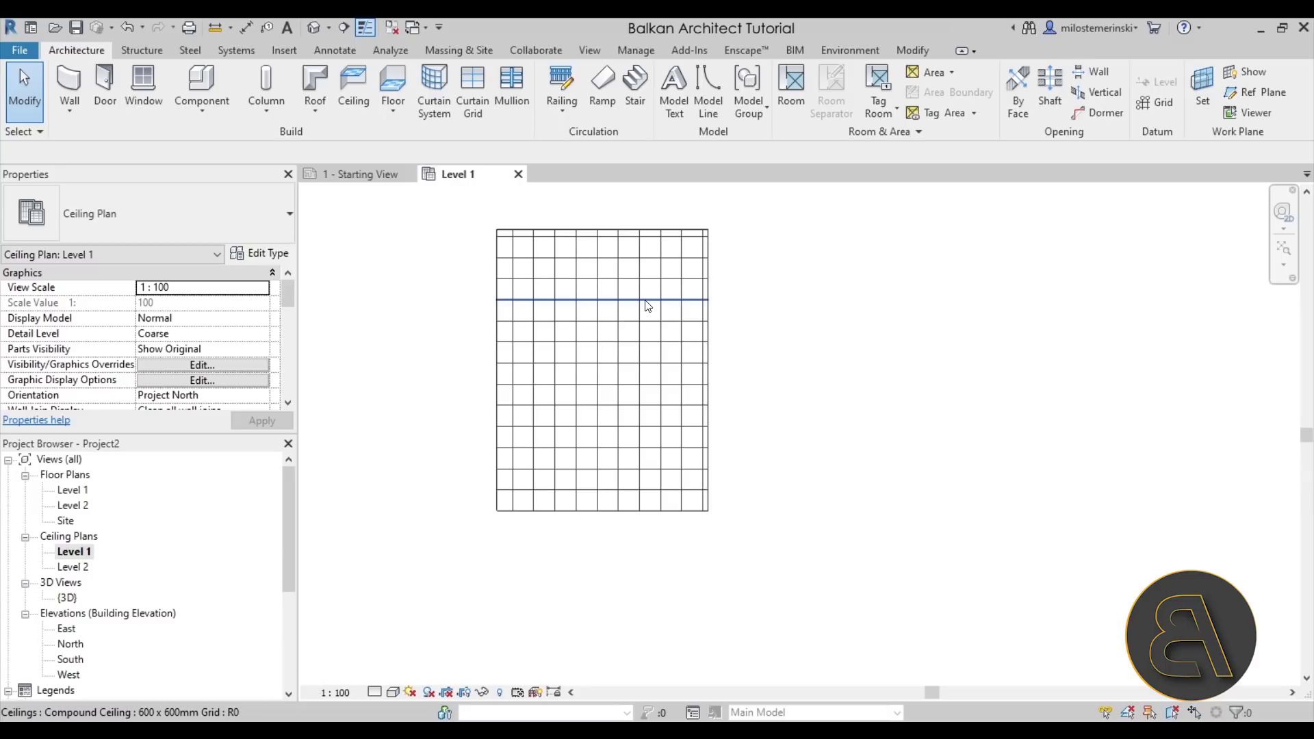
middle_drag(655, 300, 625, 346)
scroll(657, 214, up, 1)
scroll(657, 213, up, 2)
scroll(787, 287, down, 2)
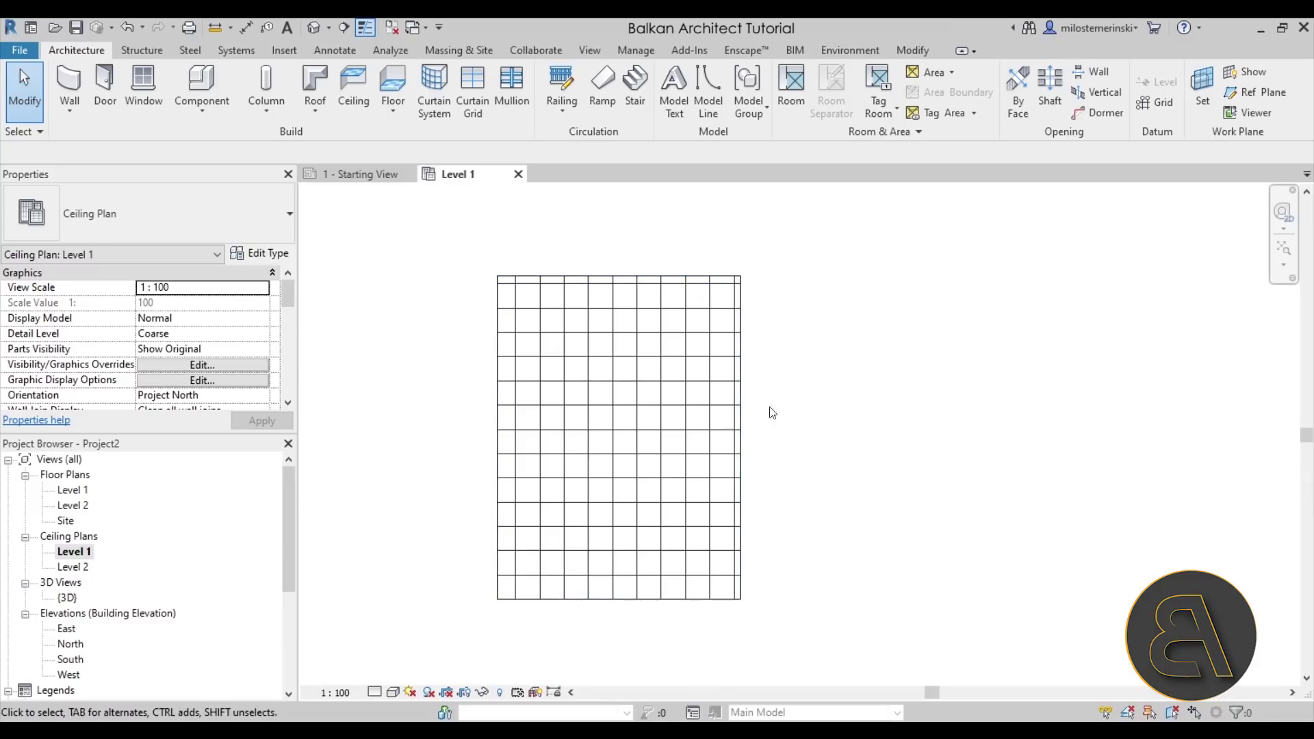
scroll(777, 305, up, 5)
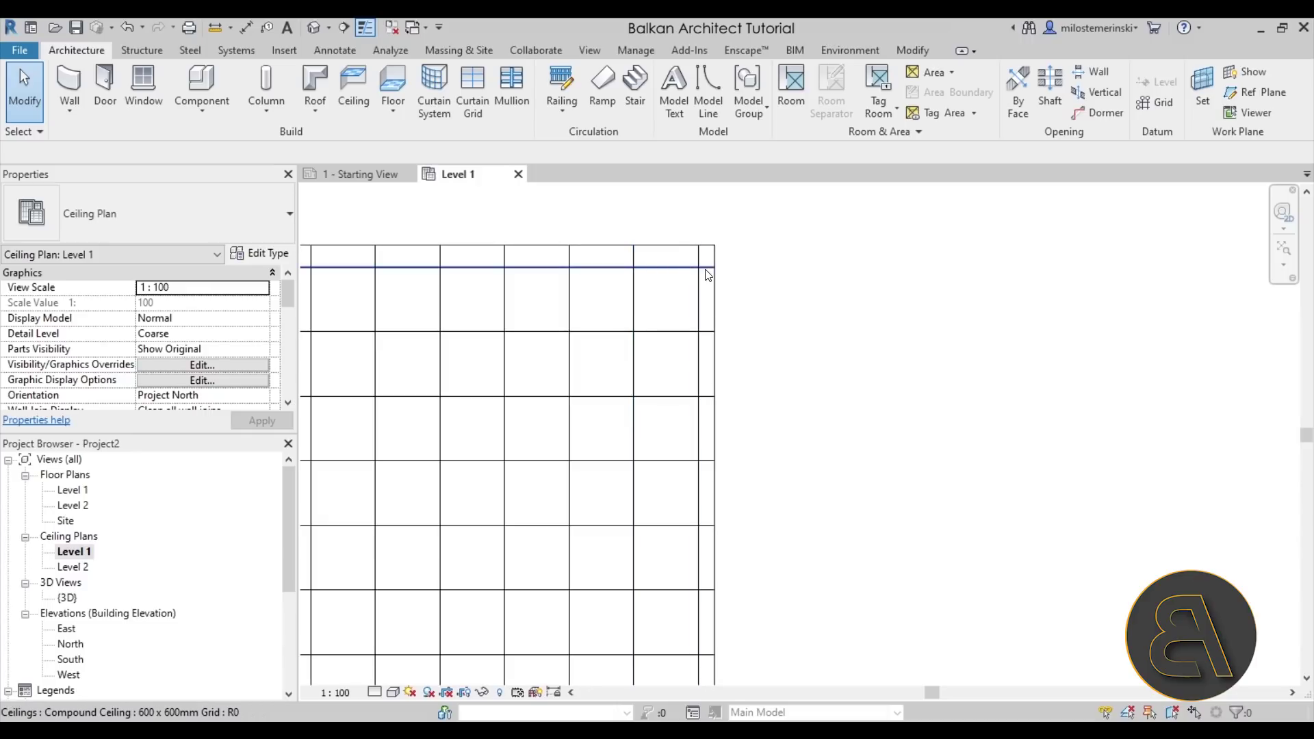
scroll(640, 243, up, 3)
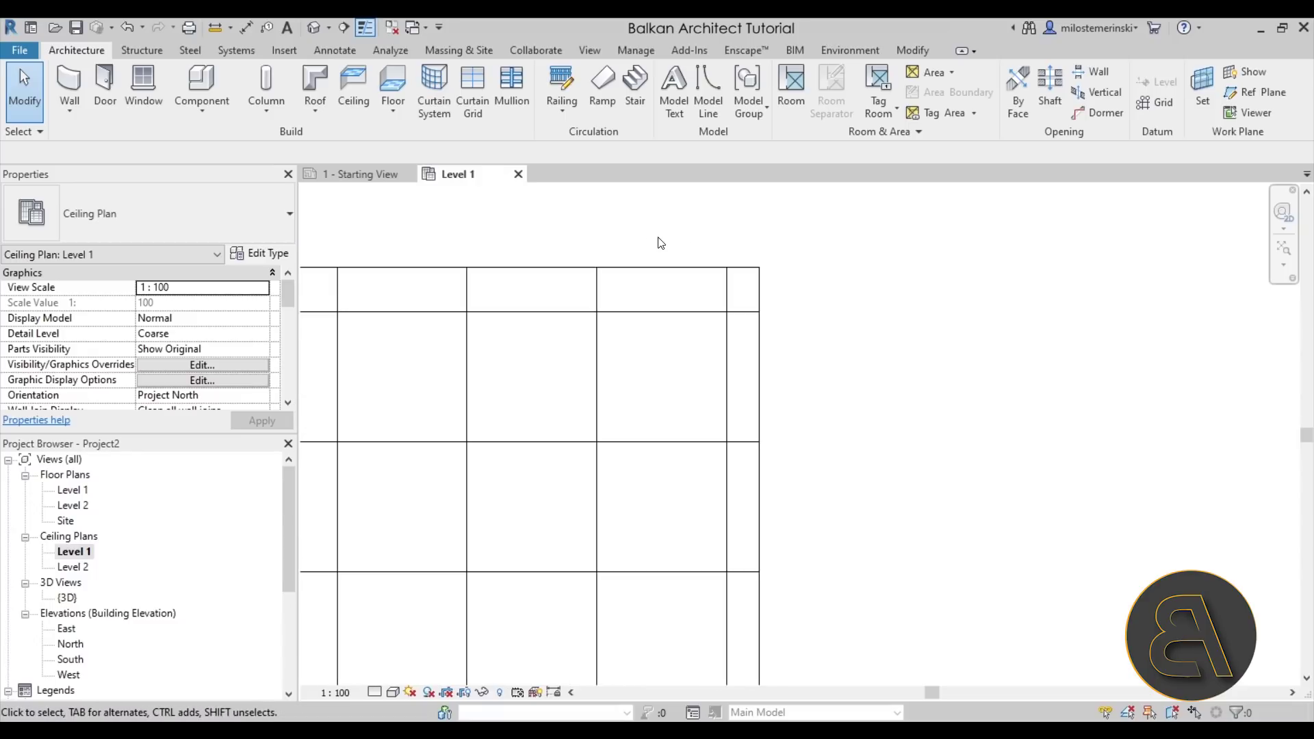
click(600, 303)
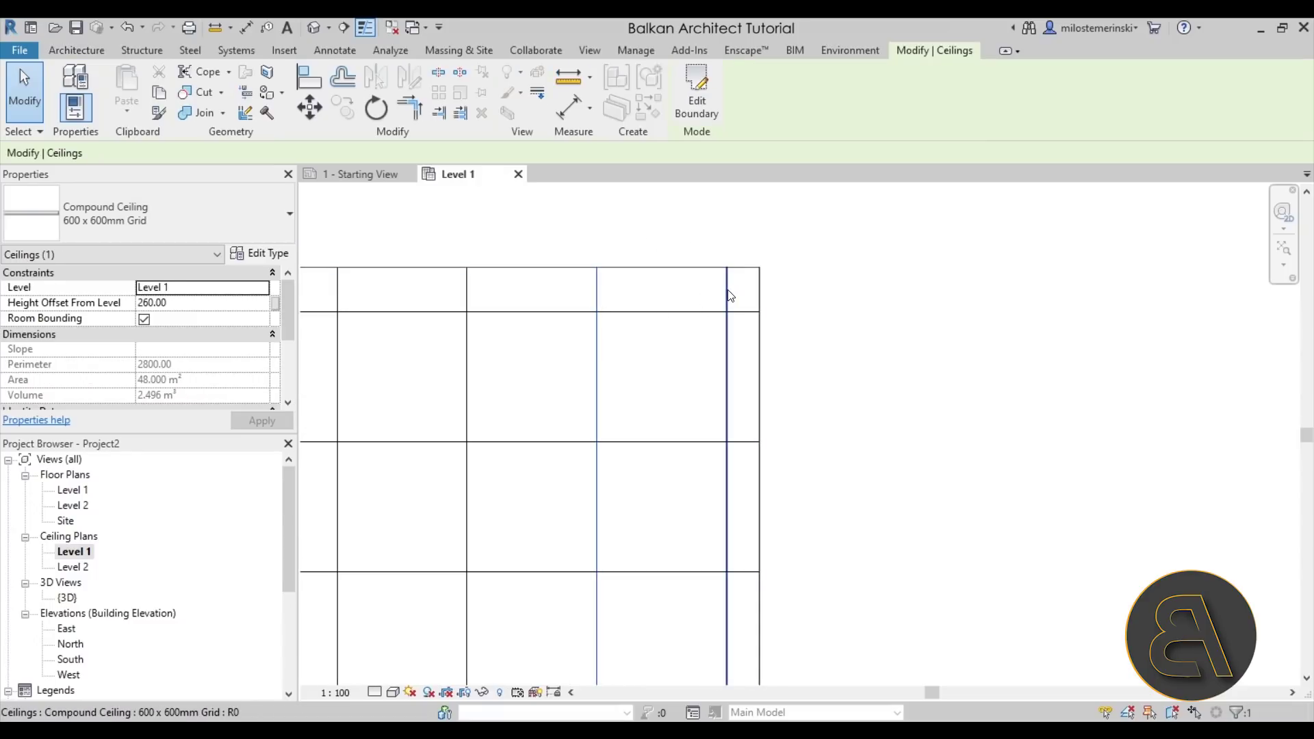
click(696, 246)
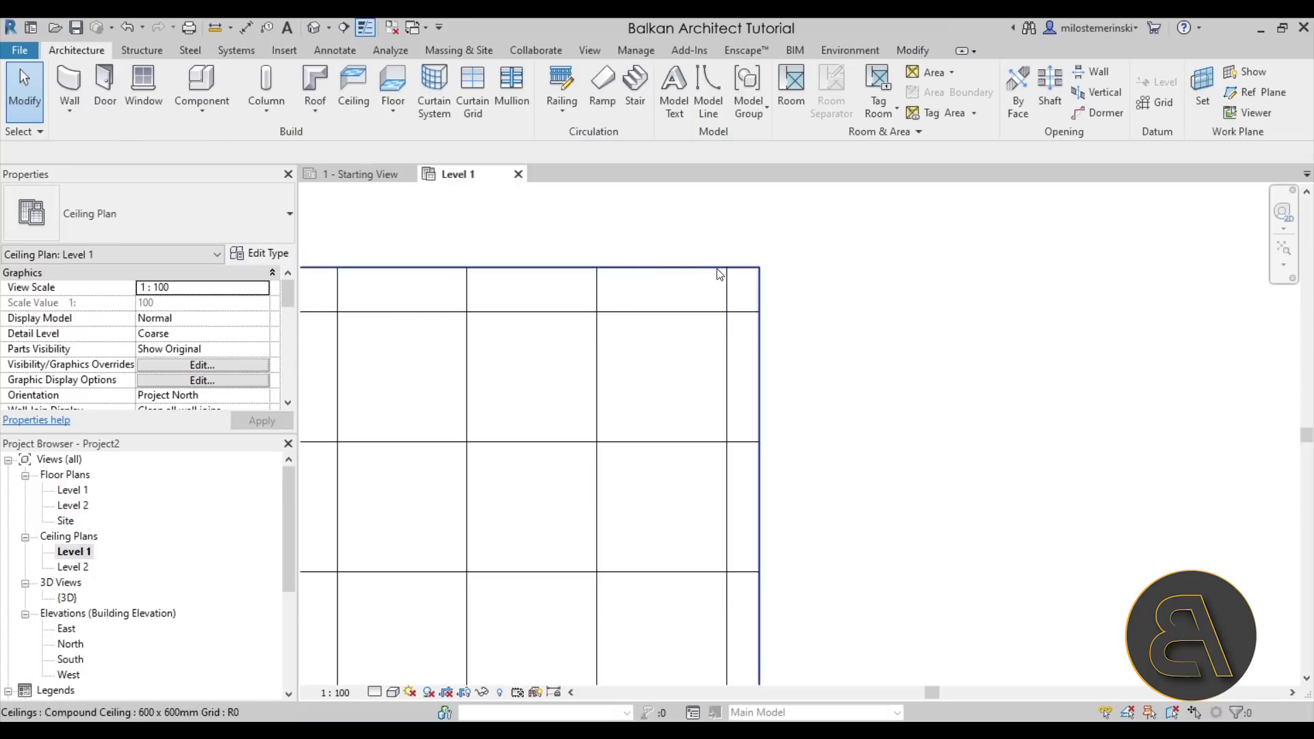
Step: Preview the ceiling in Realistic visual style, then return to Hidden Line
click(389, 691)
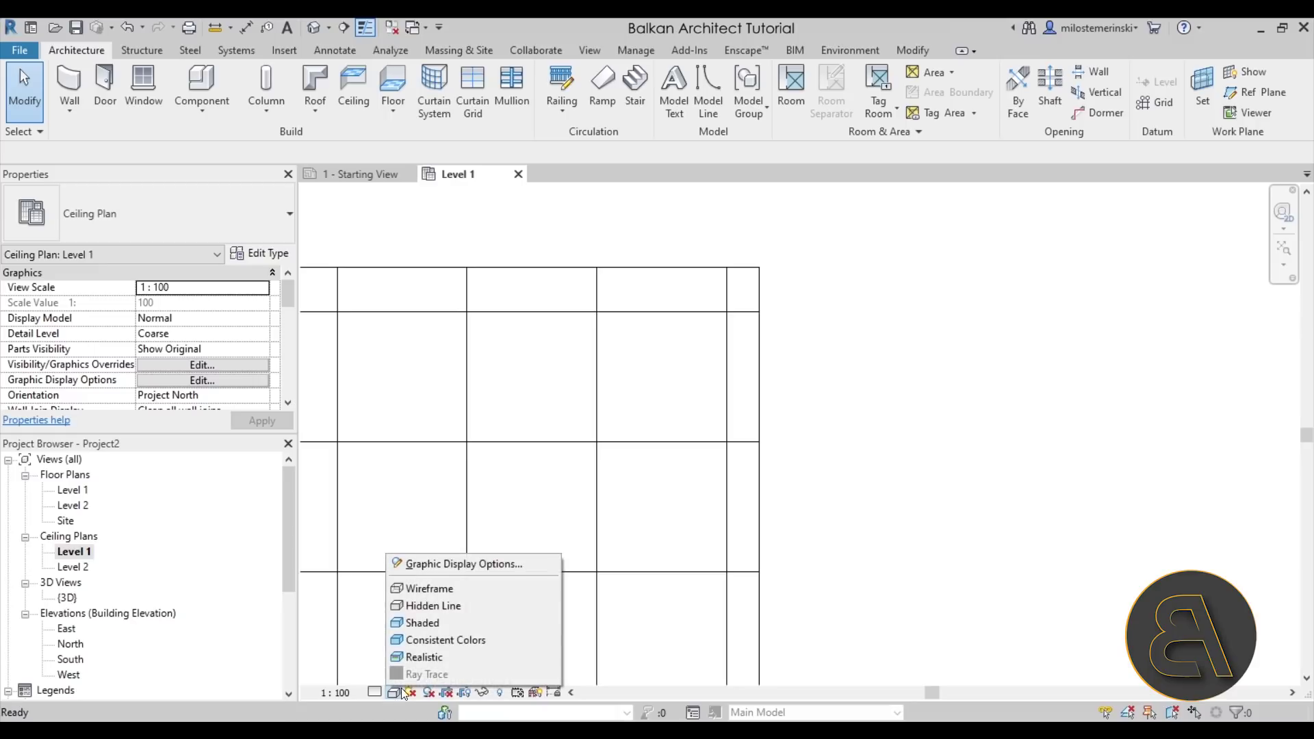
click(417, 656)
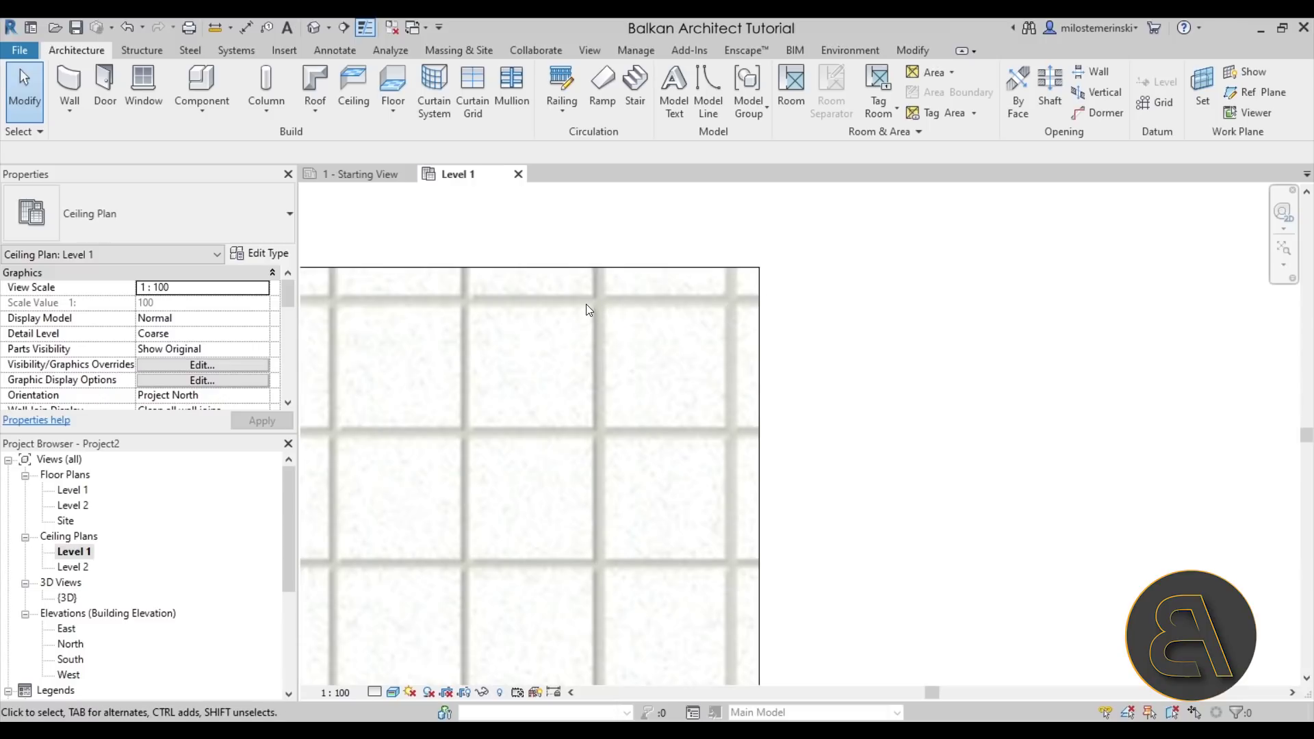
click(394, 693)
click(410, 605)
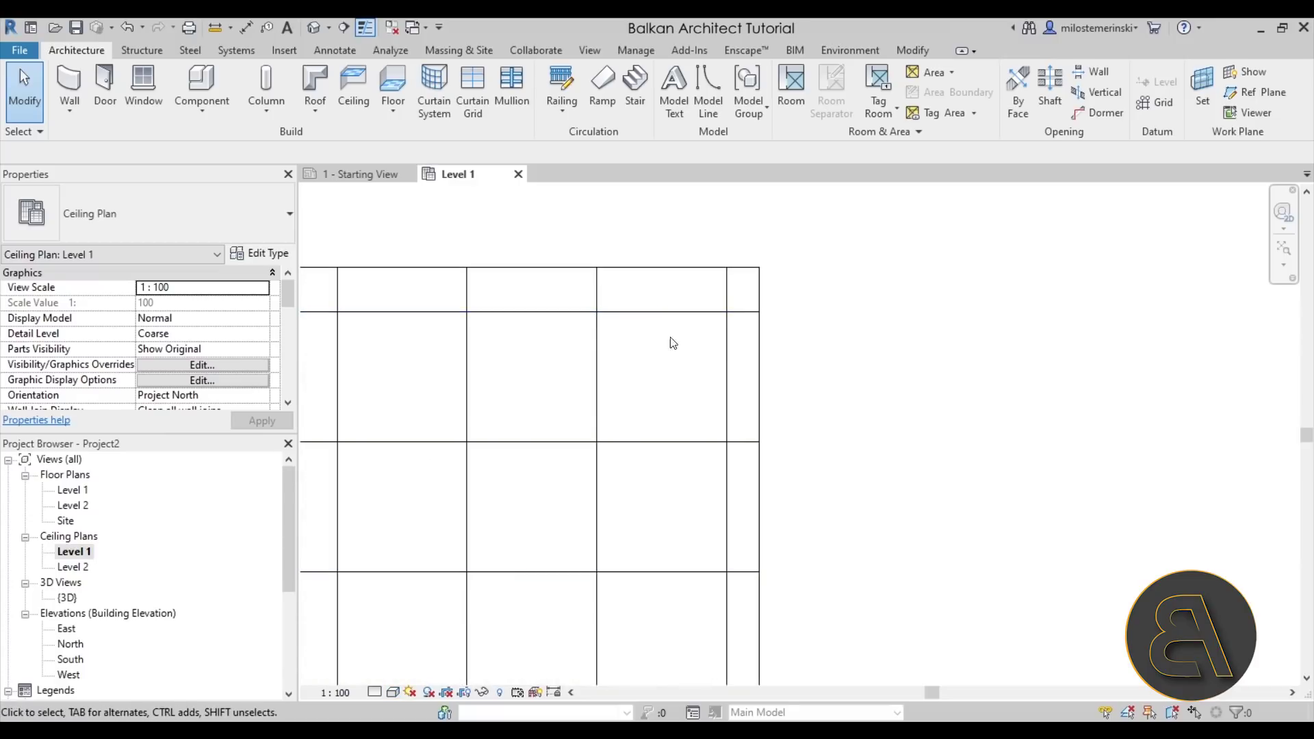
Step: Move the ceiling's grid line so the tiles start at its top-right corner
click(675, 330)
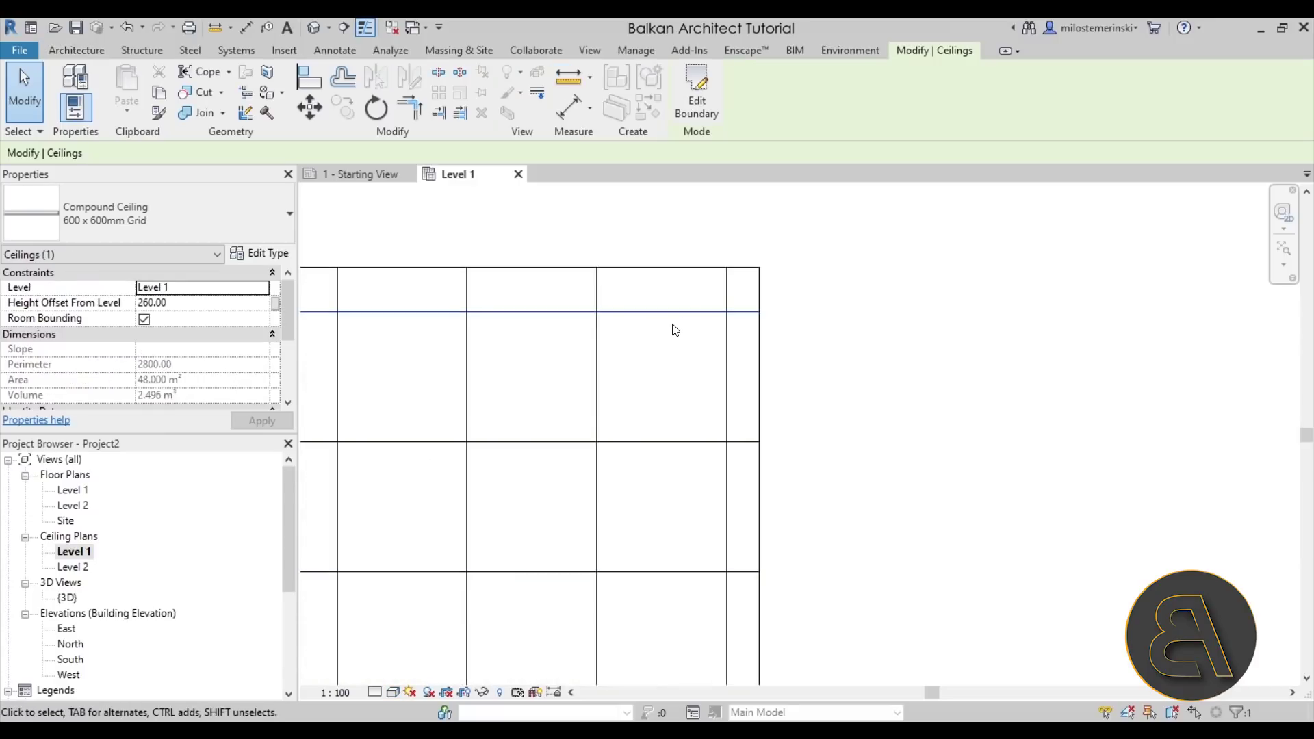
click(318, 112)
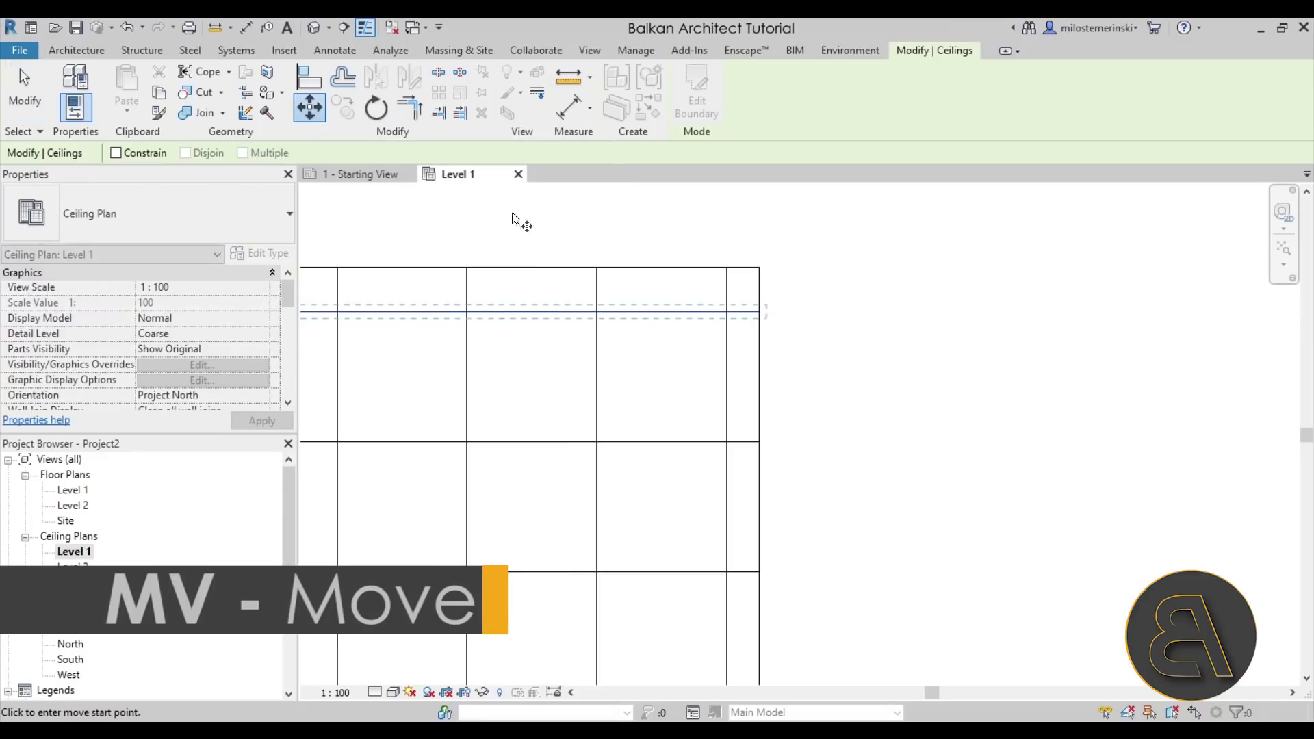
click(729, 313)
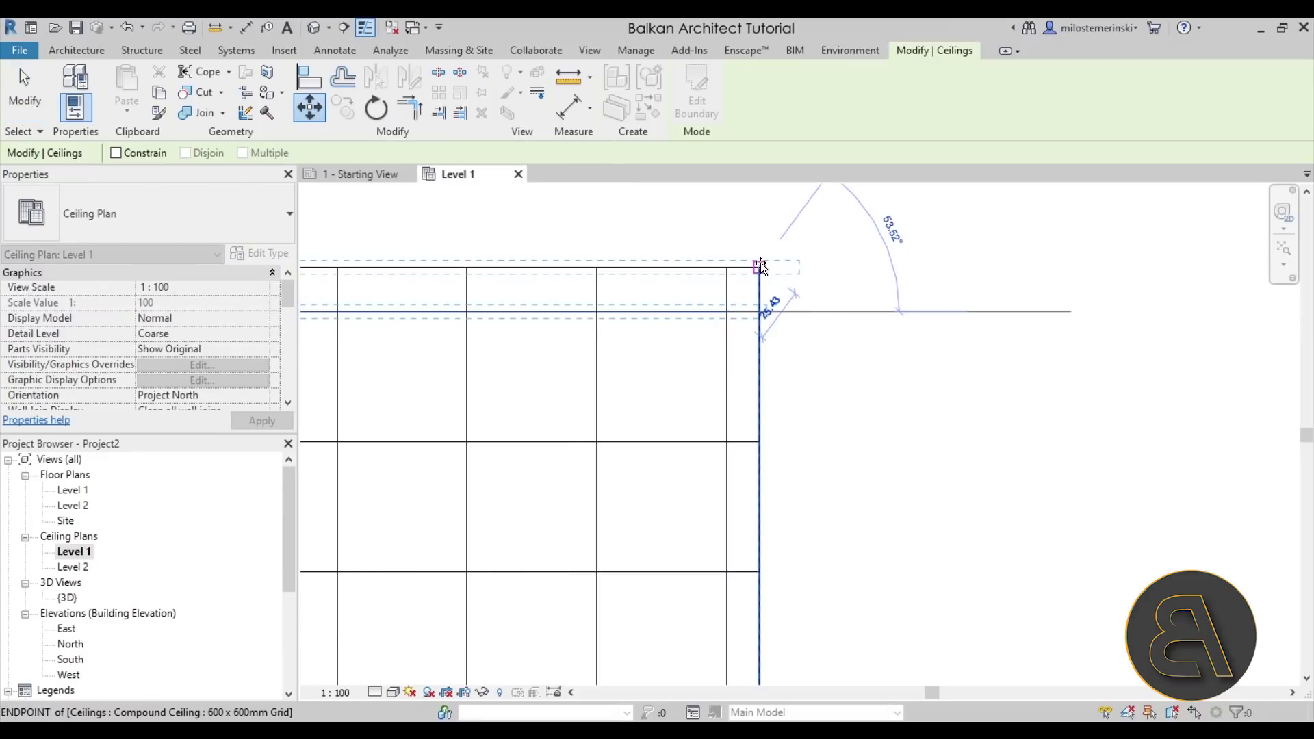
click(761, 266)
click(794, 361)
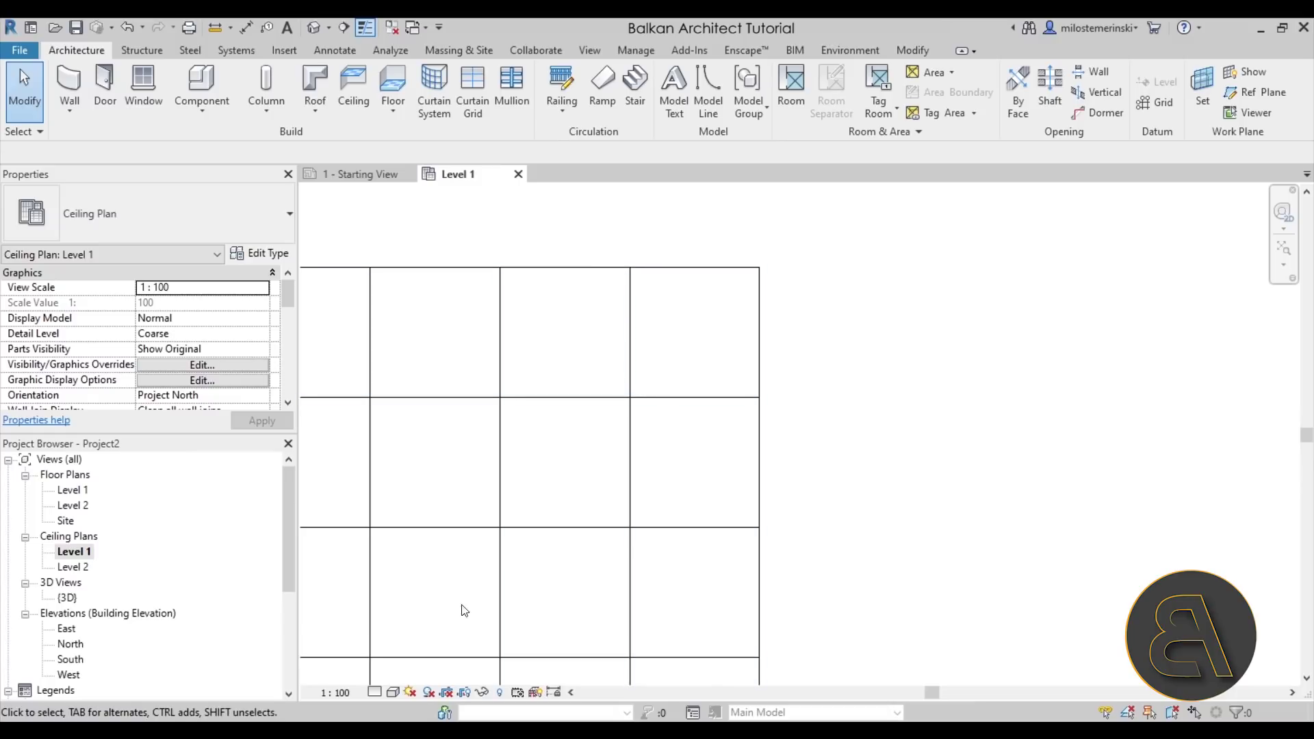
Step: View the shifted grid in Realistic style and select the ceiling
click(392, 692)
click(403, 656)
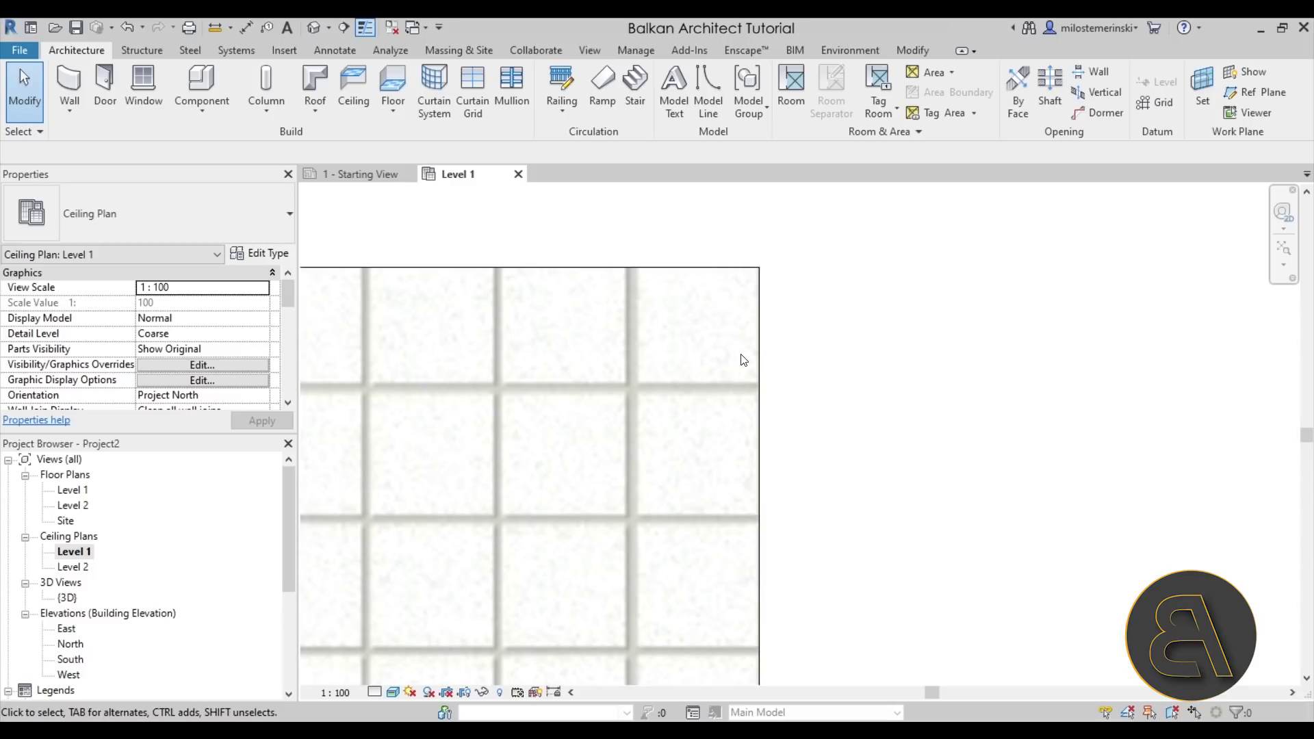
click(735, 310)
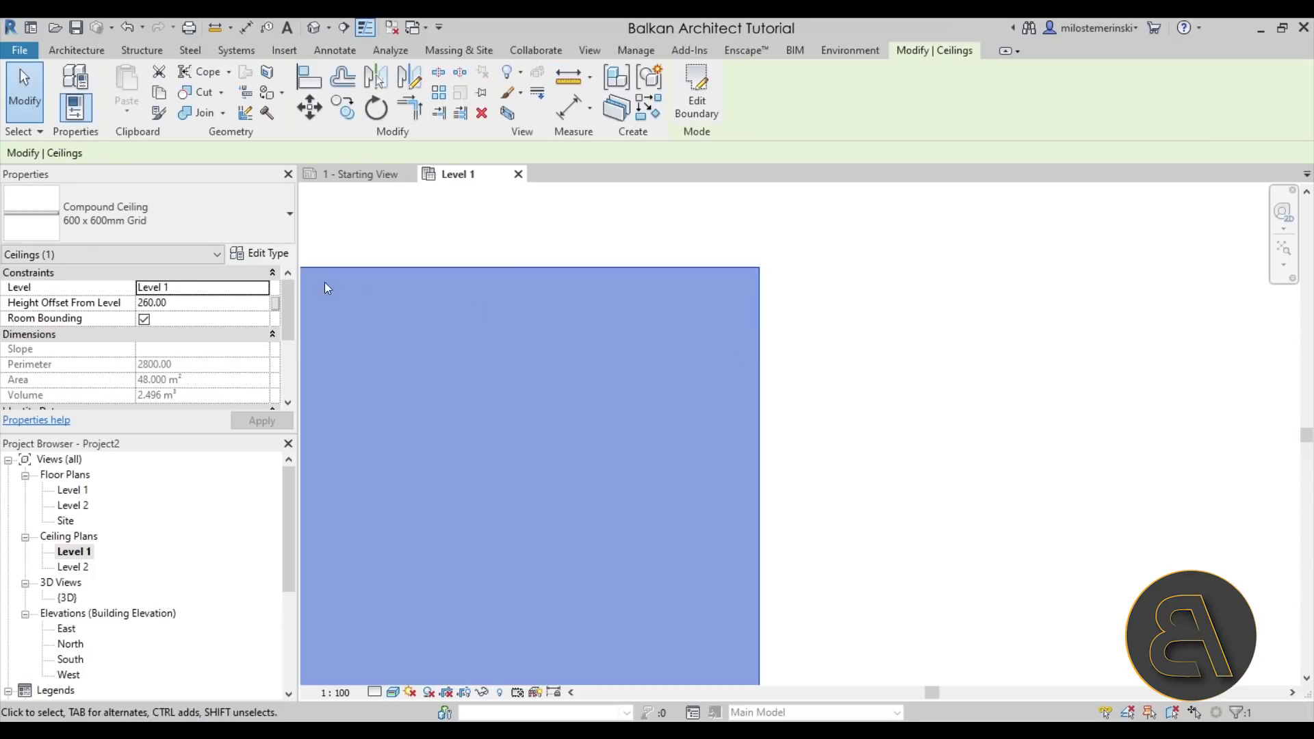
Step: Open the ceiling type's layer structure and browse the structure layer's material
double_click(359, 282)
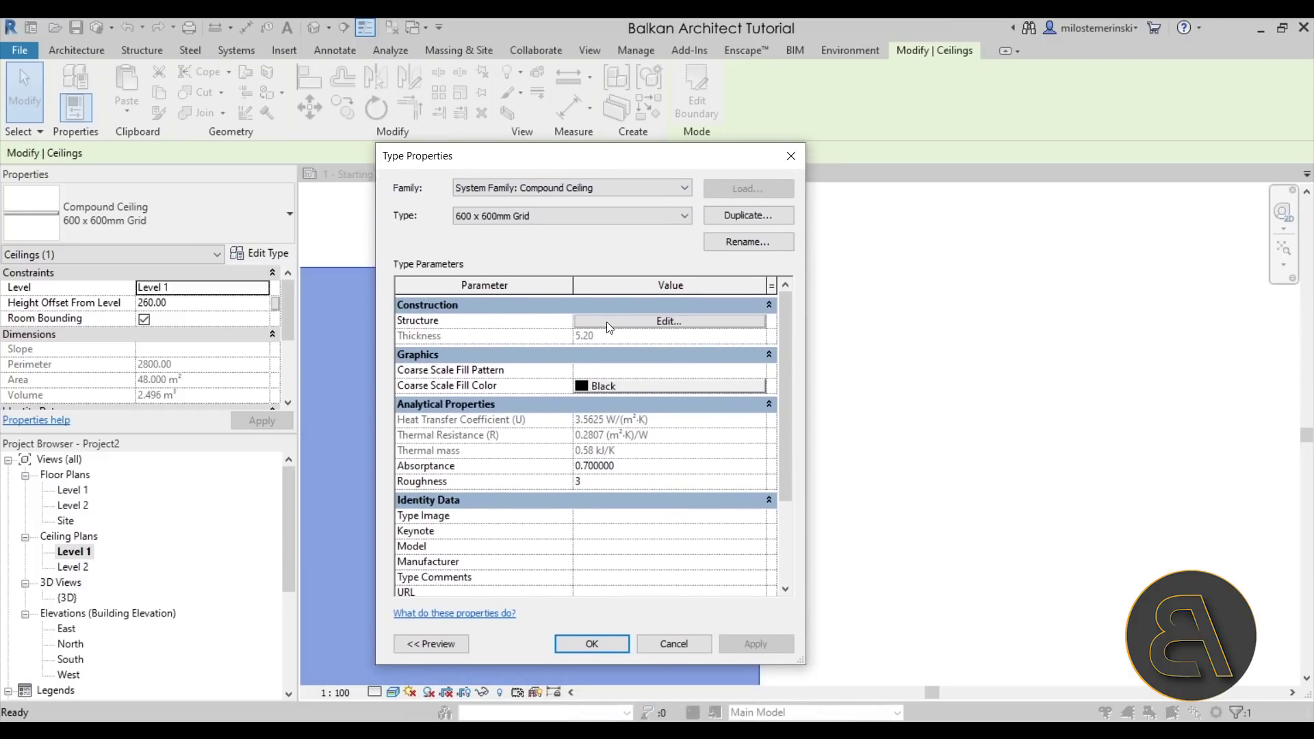
click(606, 322)
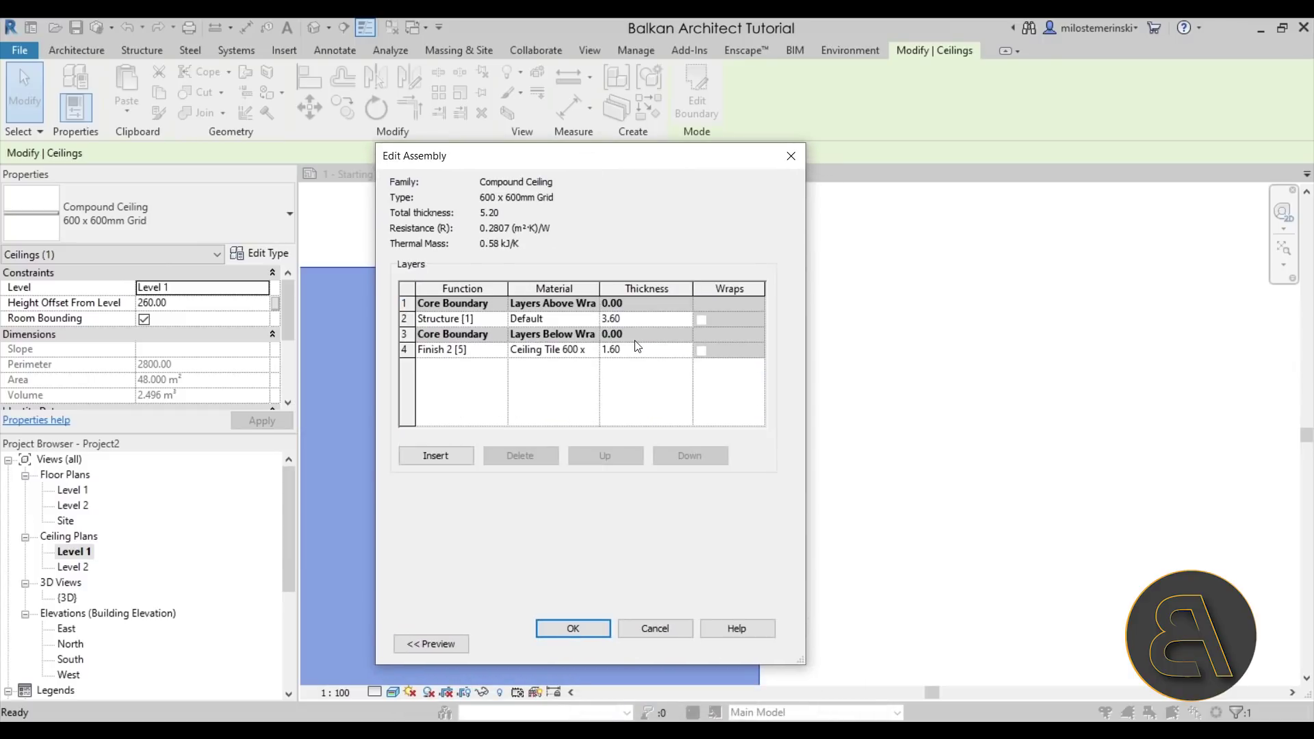
click(589, 322)
click(592, 319)
click(931, 75)
Step: Open the Ceiling Tile 600 x 600 material of the Finish 2 layer
click(406, 350)
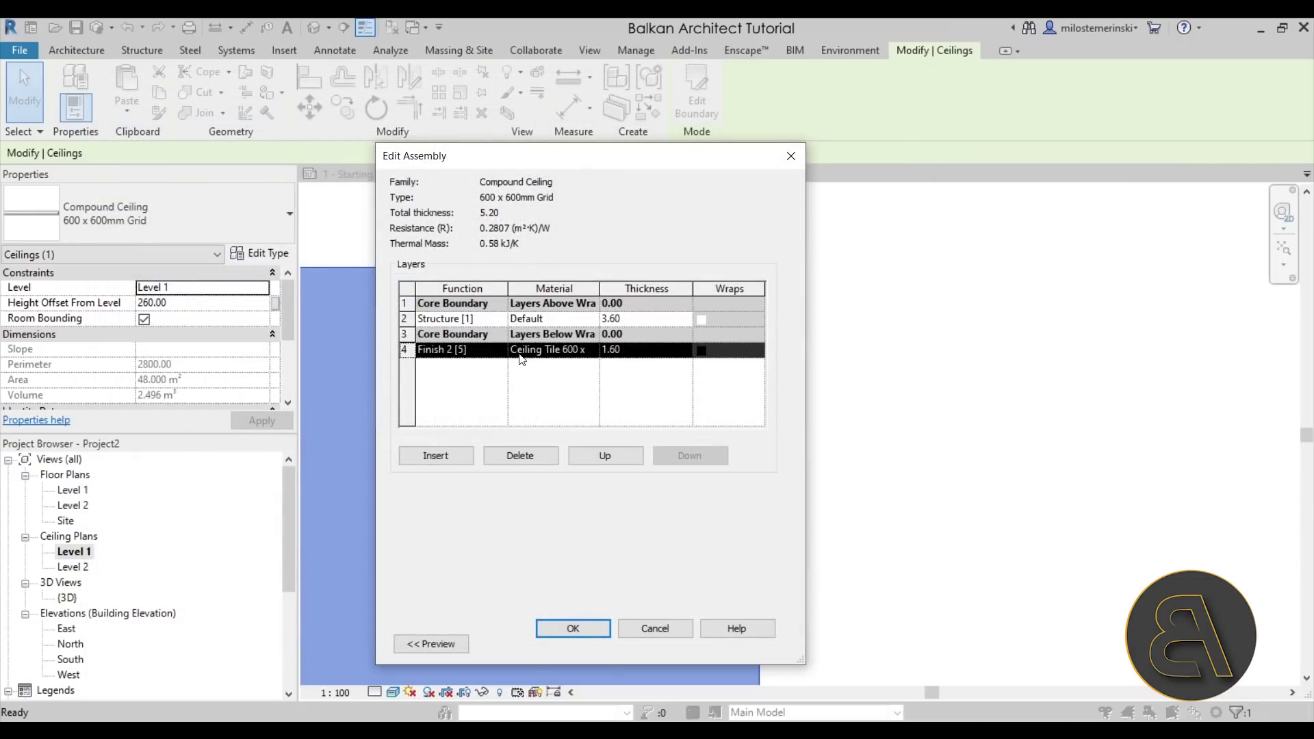
click(575, 352)
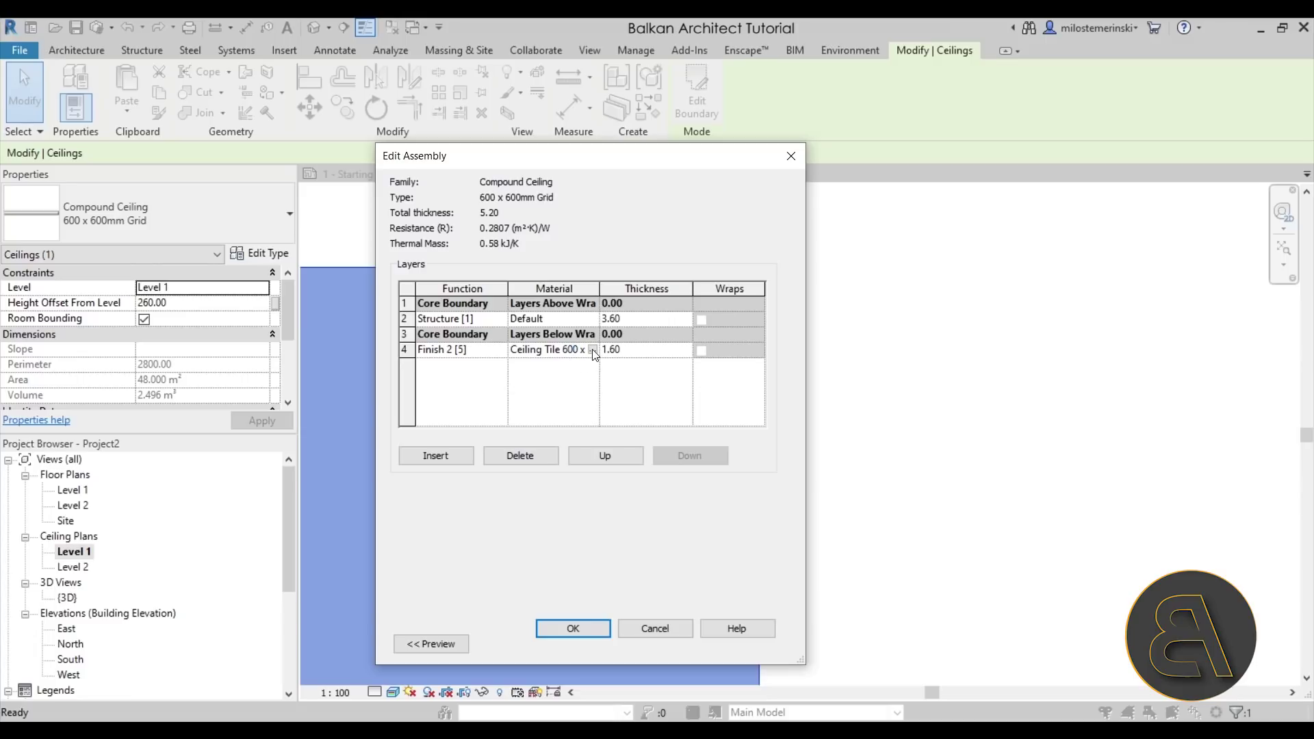
click(593, 350)
drag(450, 80, 525, 107)
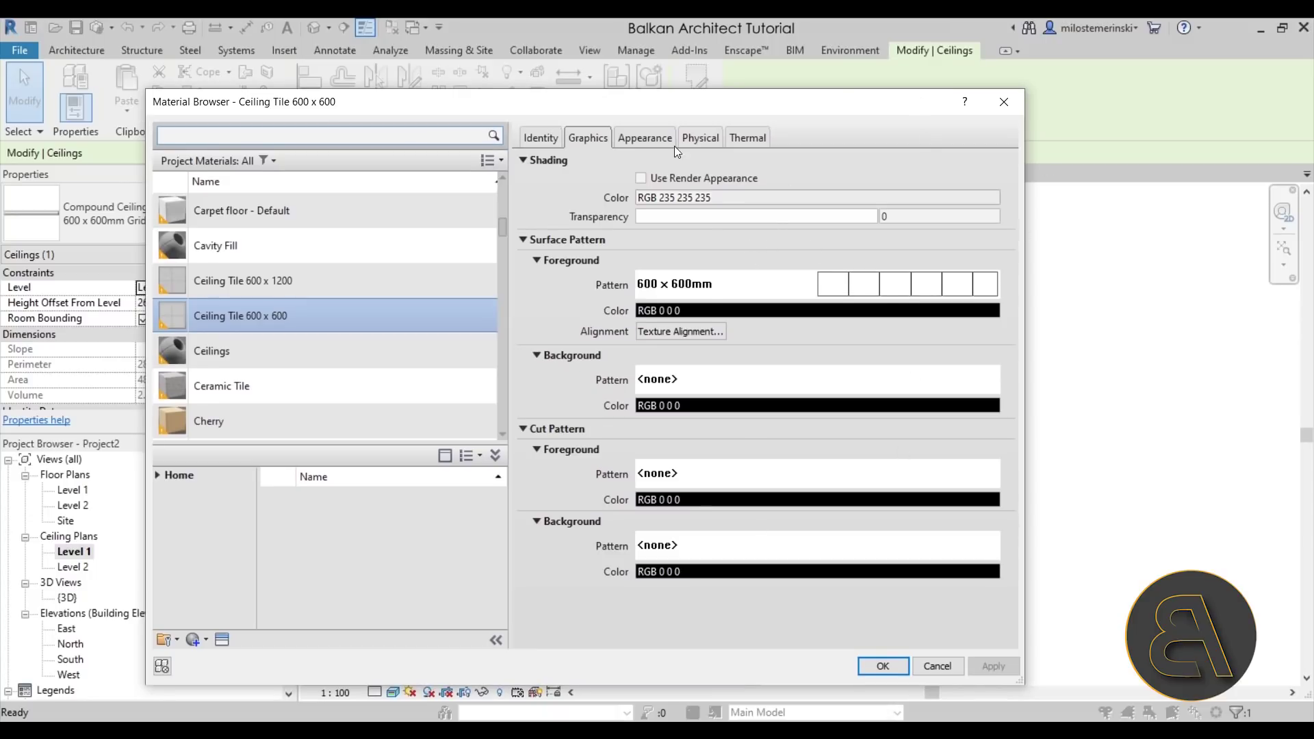
Step: Compare the tile's Appearance and Graphics tabs, then open Texture Alignment for the surface pattern
click(644, 141)
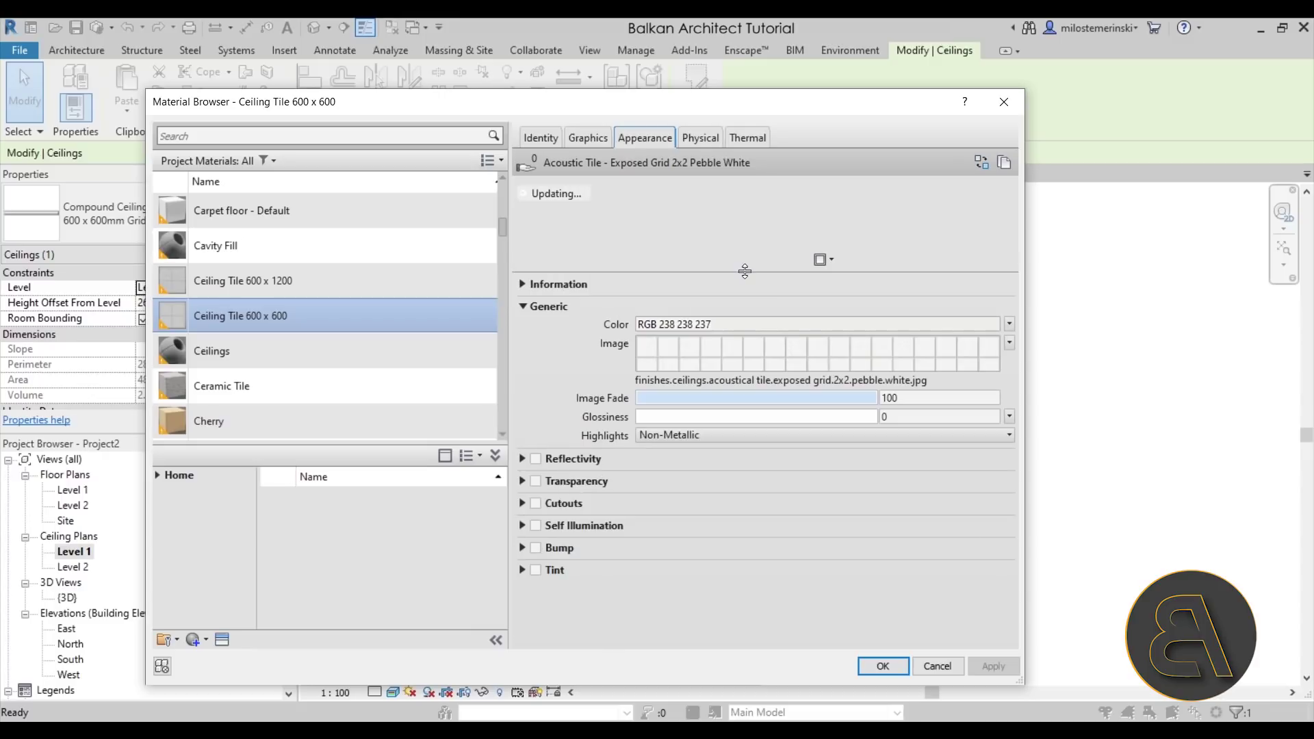
mouse_move(770, 434)
click(590, 136)
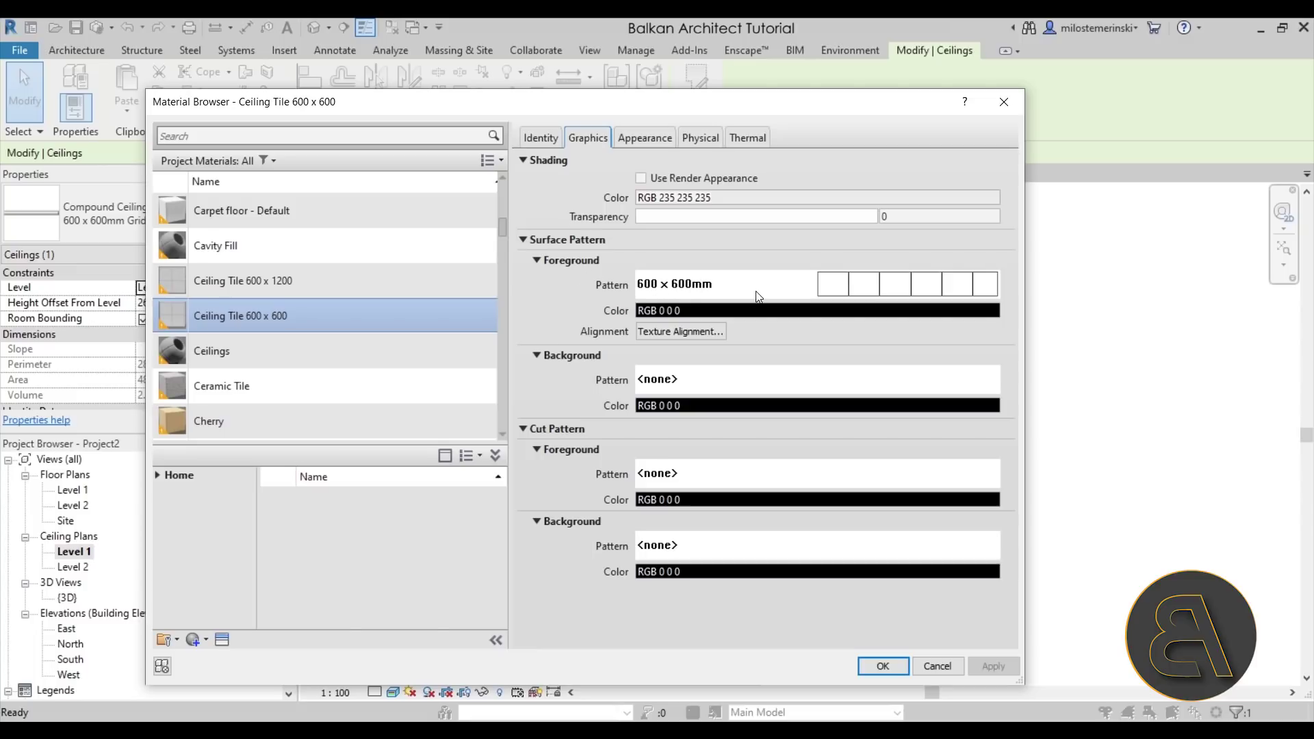
drag(727, 113, 897, 91)
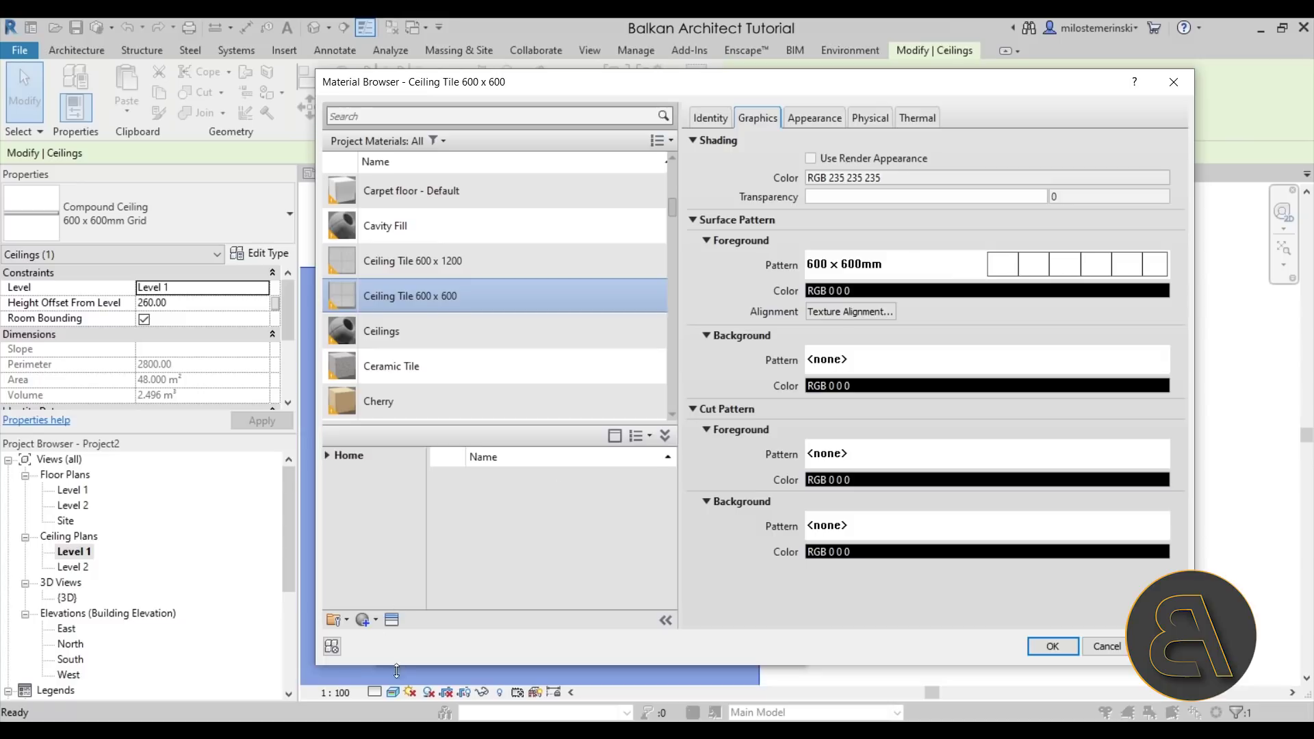
click(813, 116)
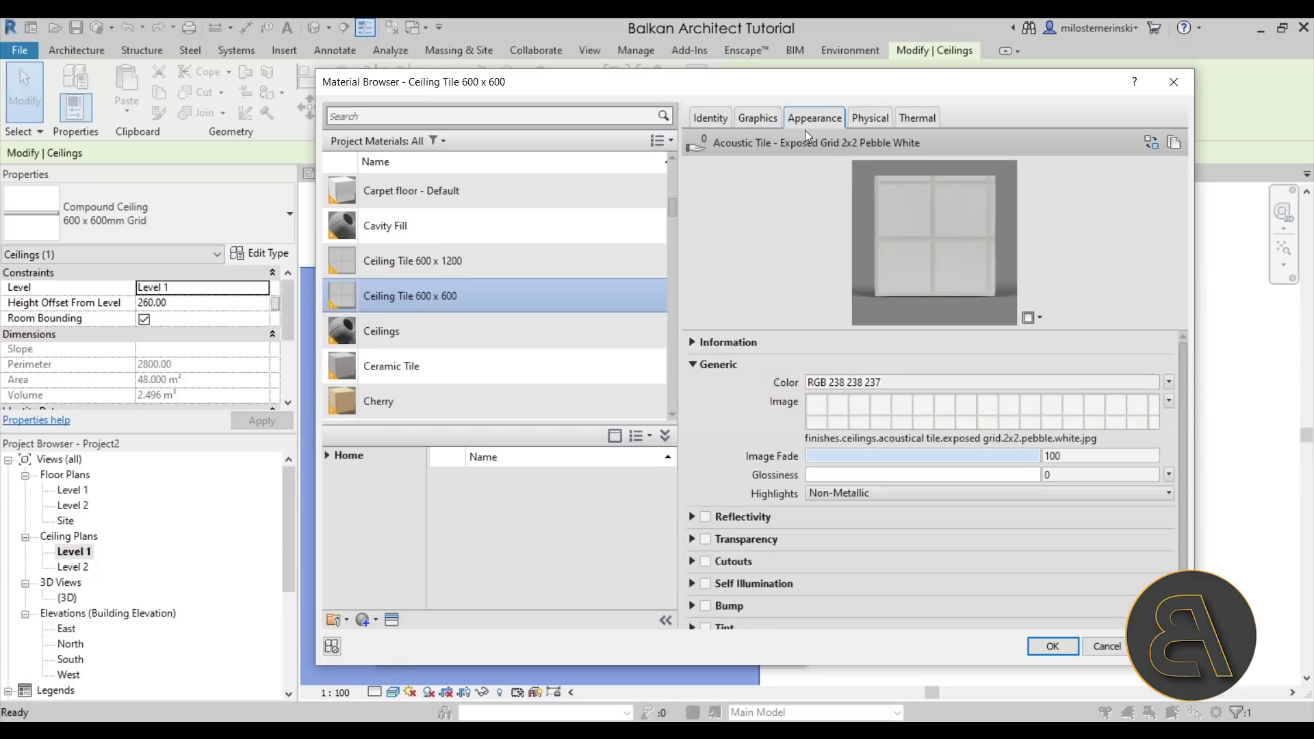
click(760, 122)
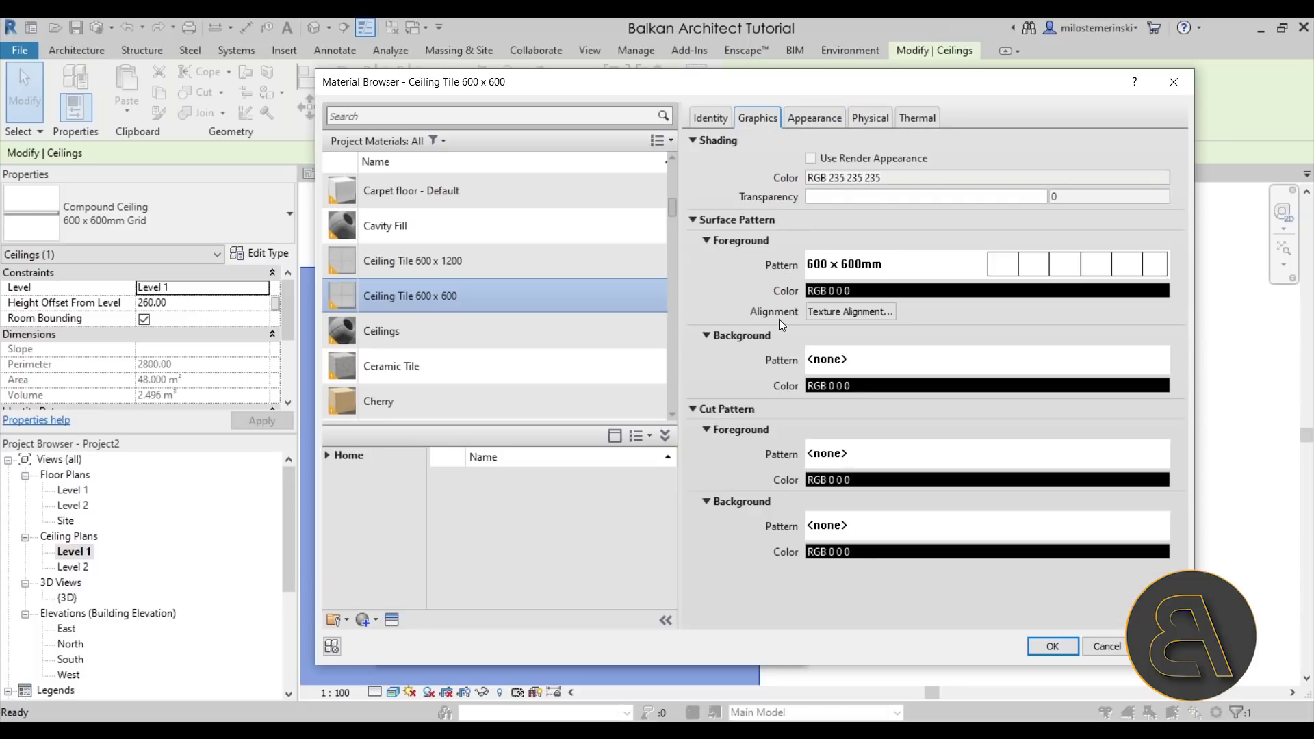
click(827, 316)
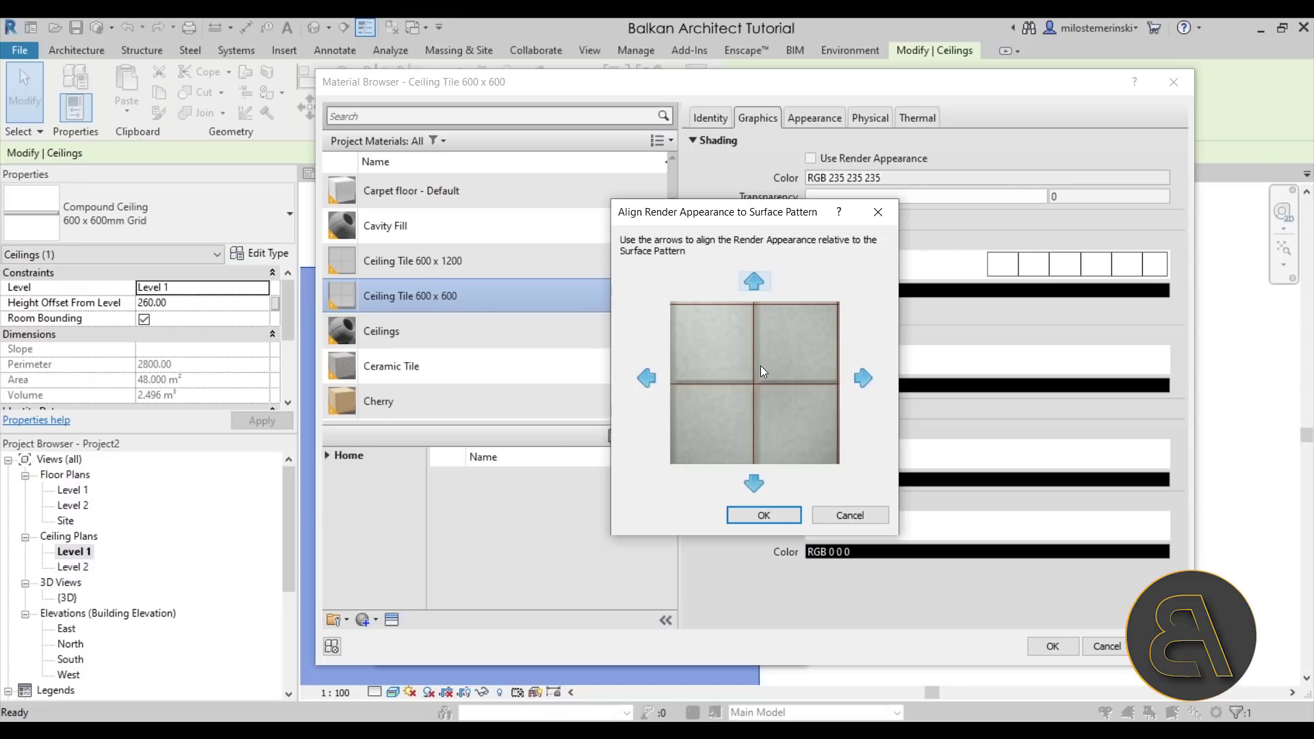
Step: Nudge the tile texture right, up and down to match the 600 x 600 grid
click(863, 381)
click(867, 381)
click(757, 279)
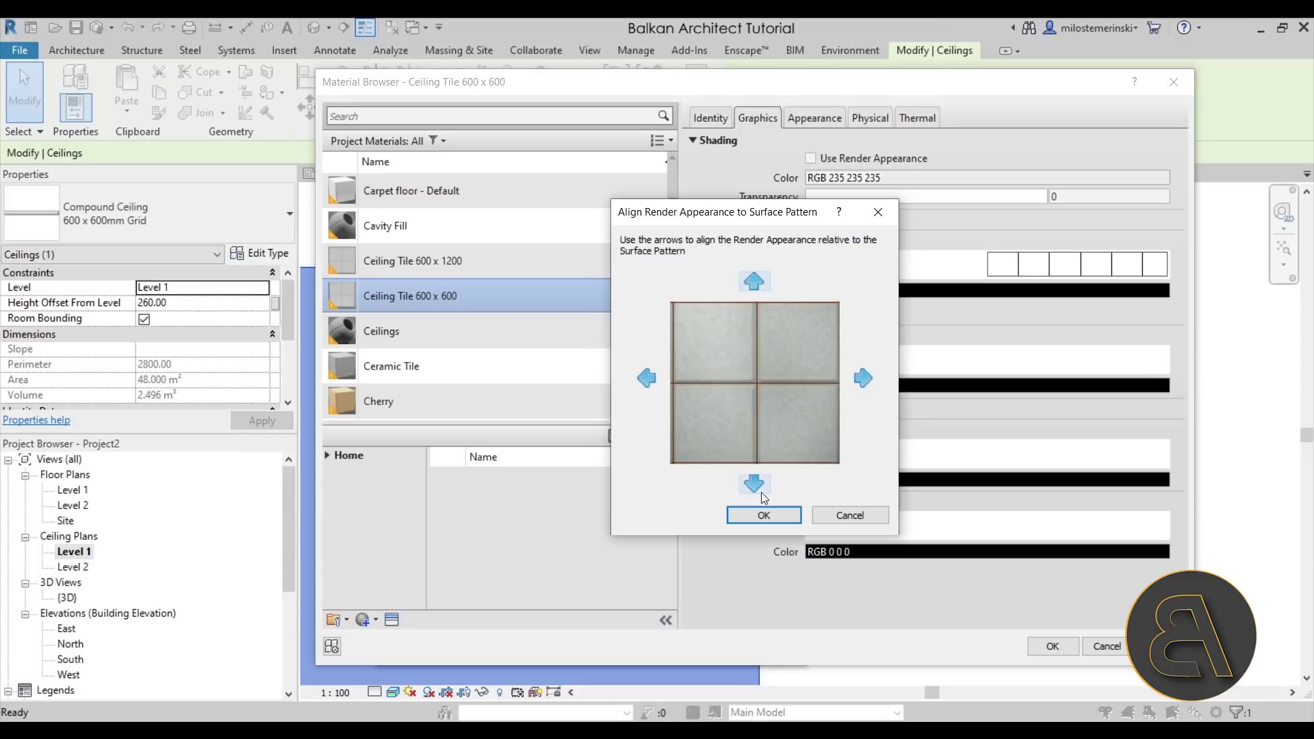
click(762, 284)
click(654, 384)
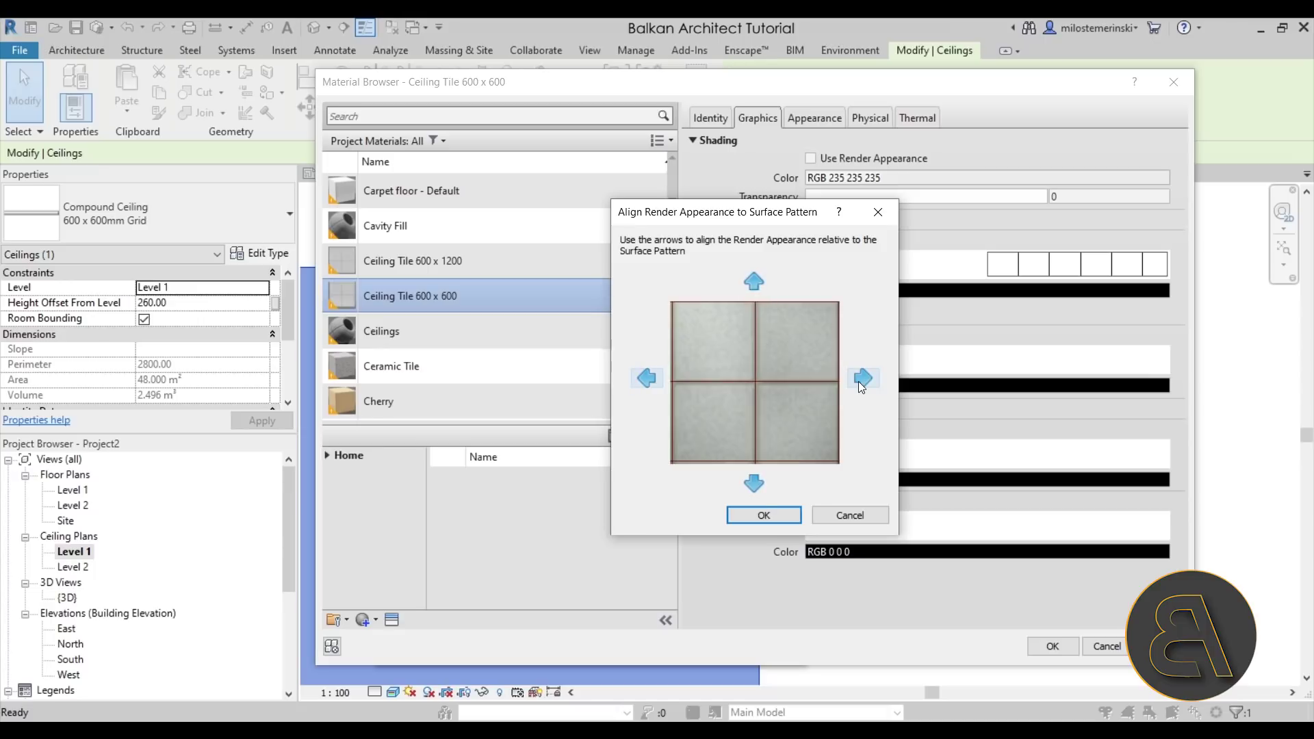
click(861, 383)
click(754, 483)
click(753, 518)
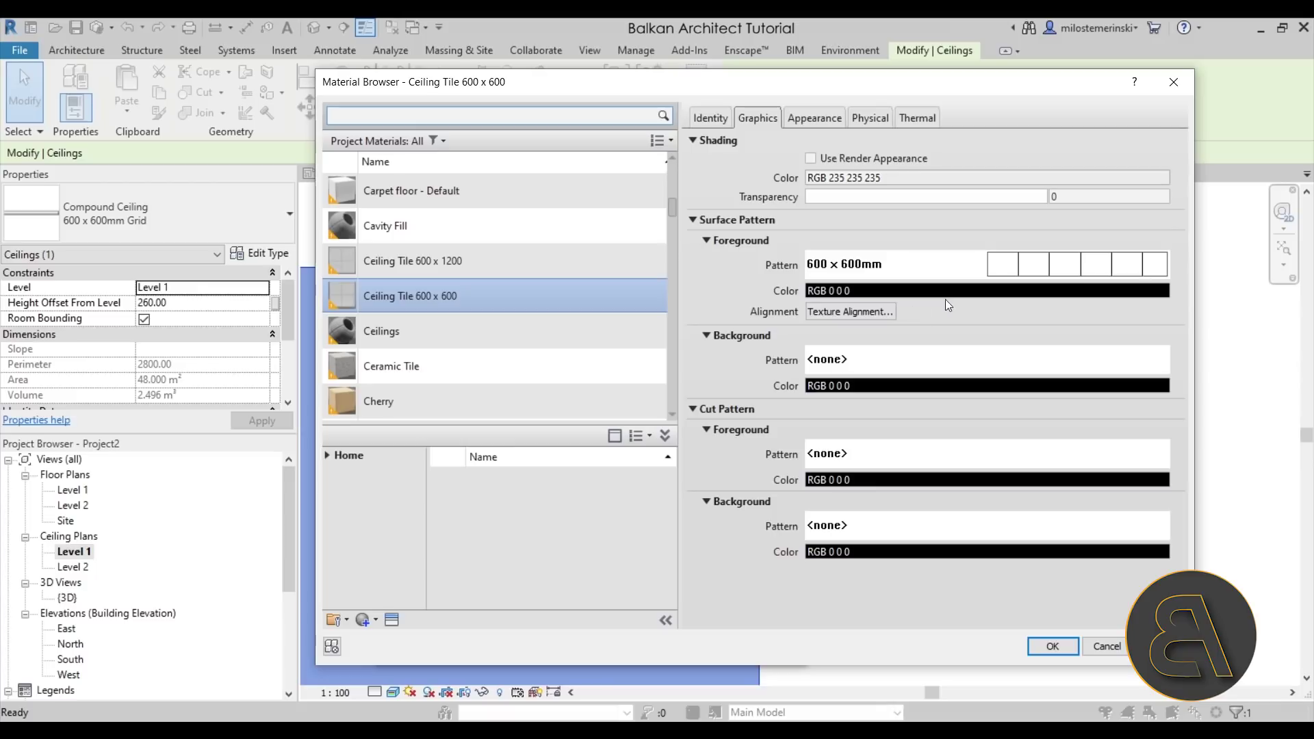
Step: Confirm the Material Browser, Edit Assembly and Type Properties changes
click(1072, 651)
click(581, 633)
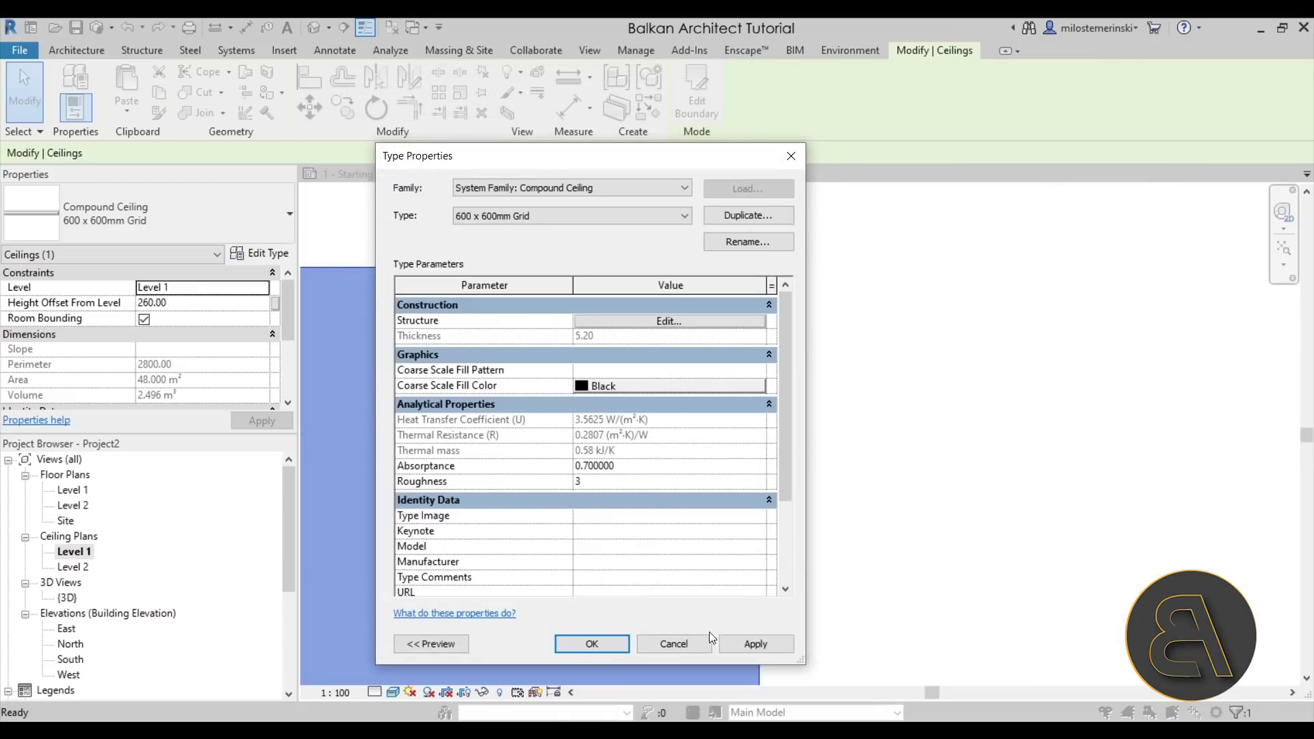
click(592, 643)
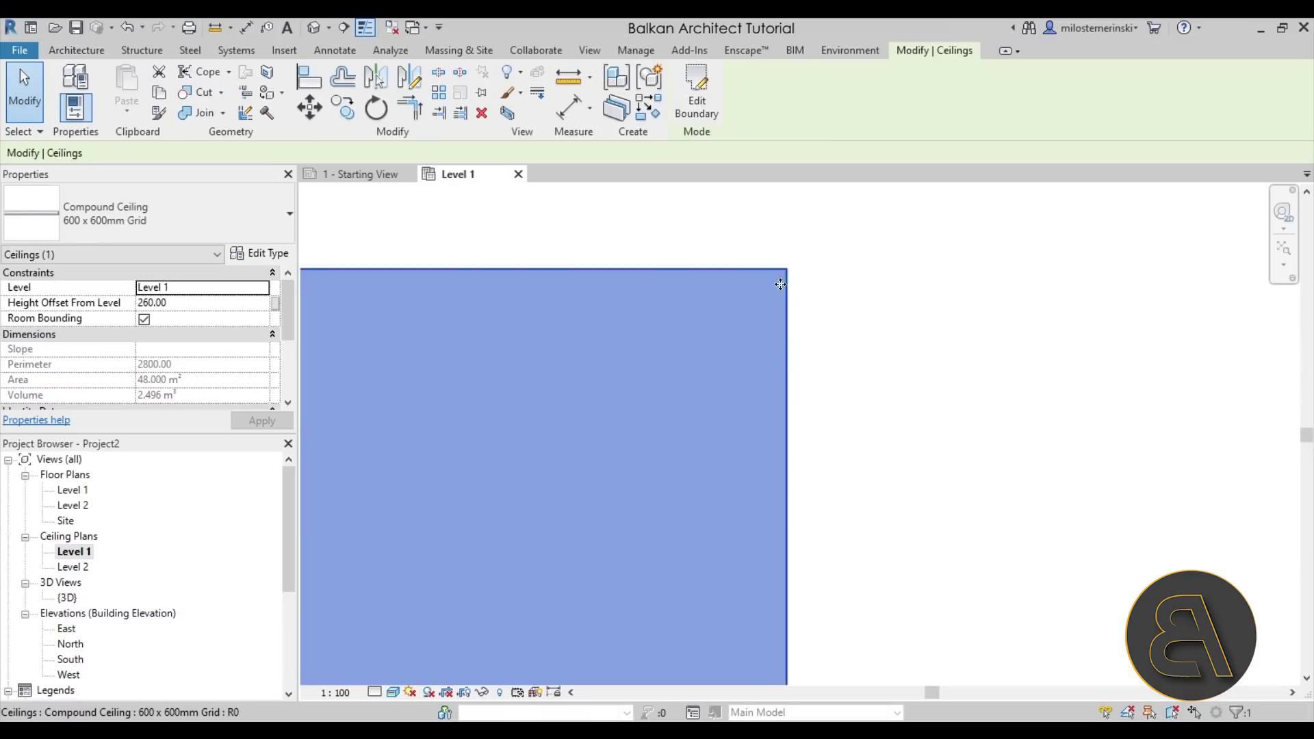
Step: Clear the selection and switch the view to Hidden Line style
key(Escape)
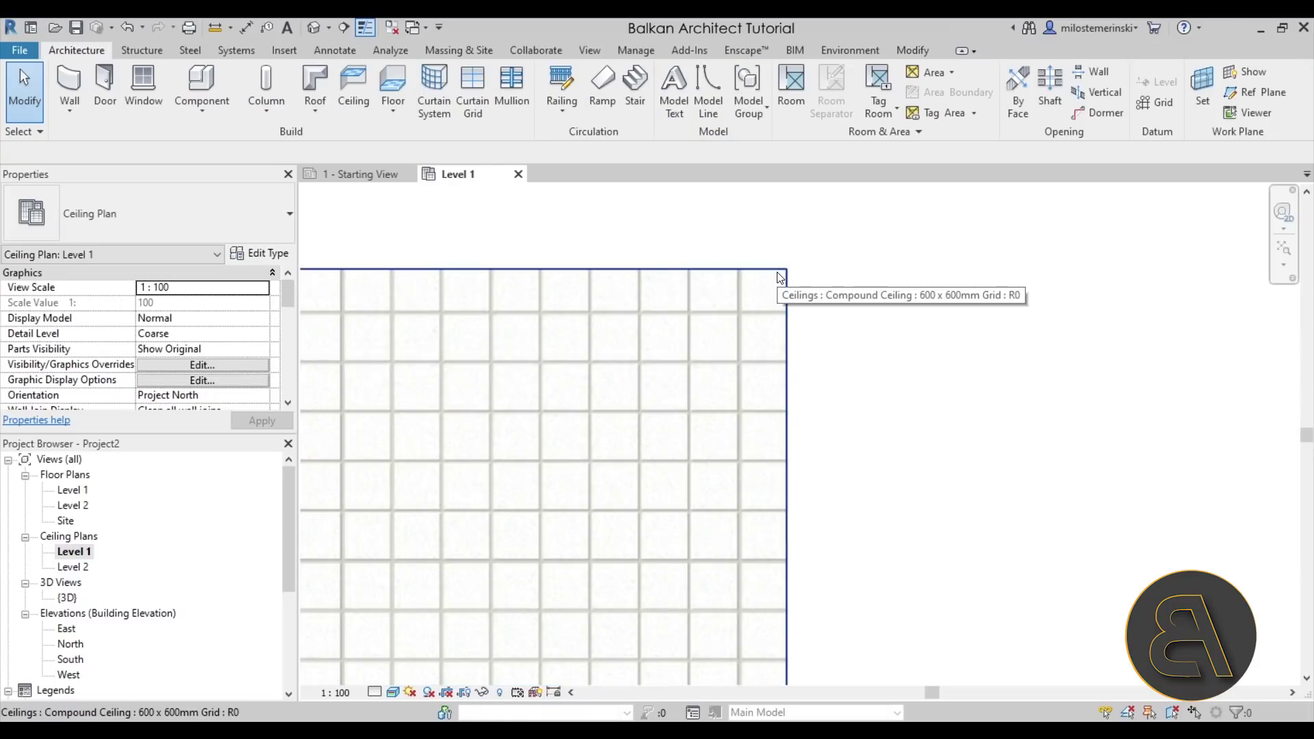
click(395, 691)
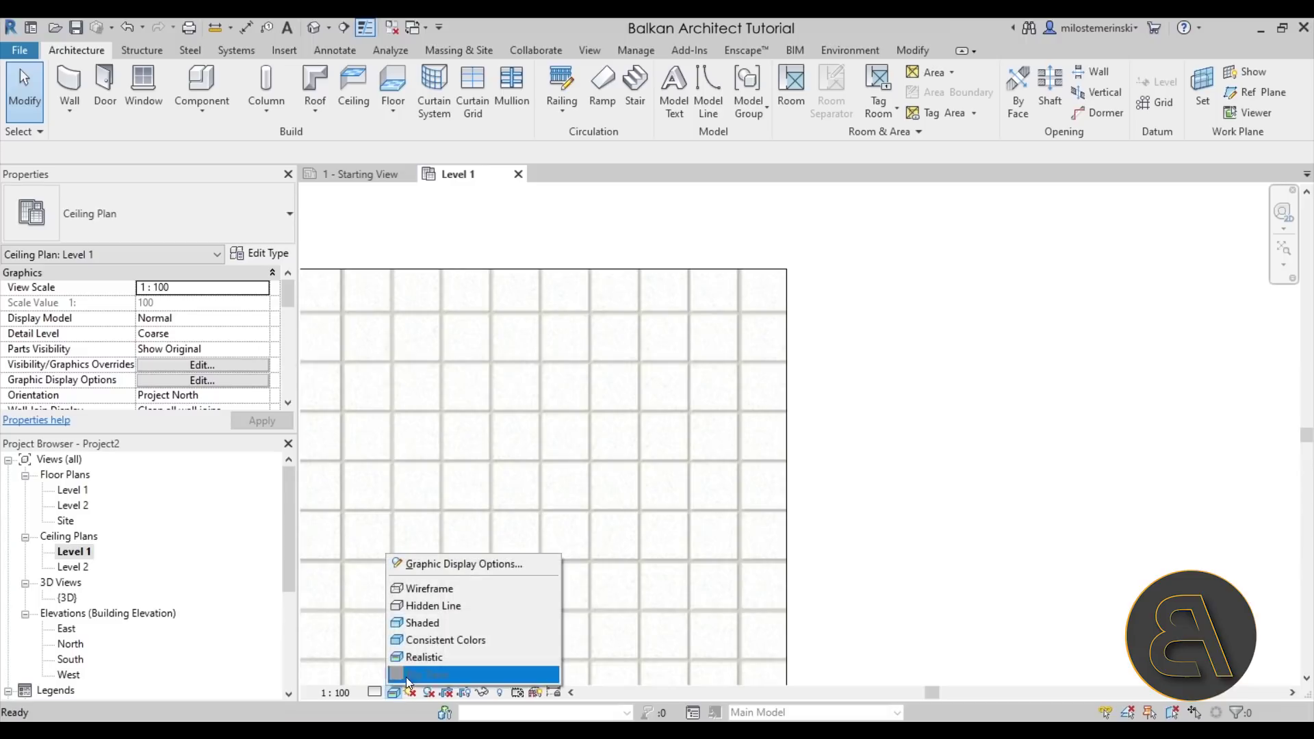
click(420, 604)
Step: Rotate the ceiling's tile grid diagonally and view it in Realistic style
click(715, 317)
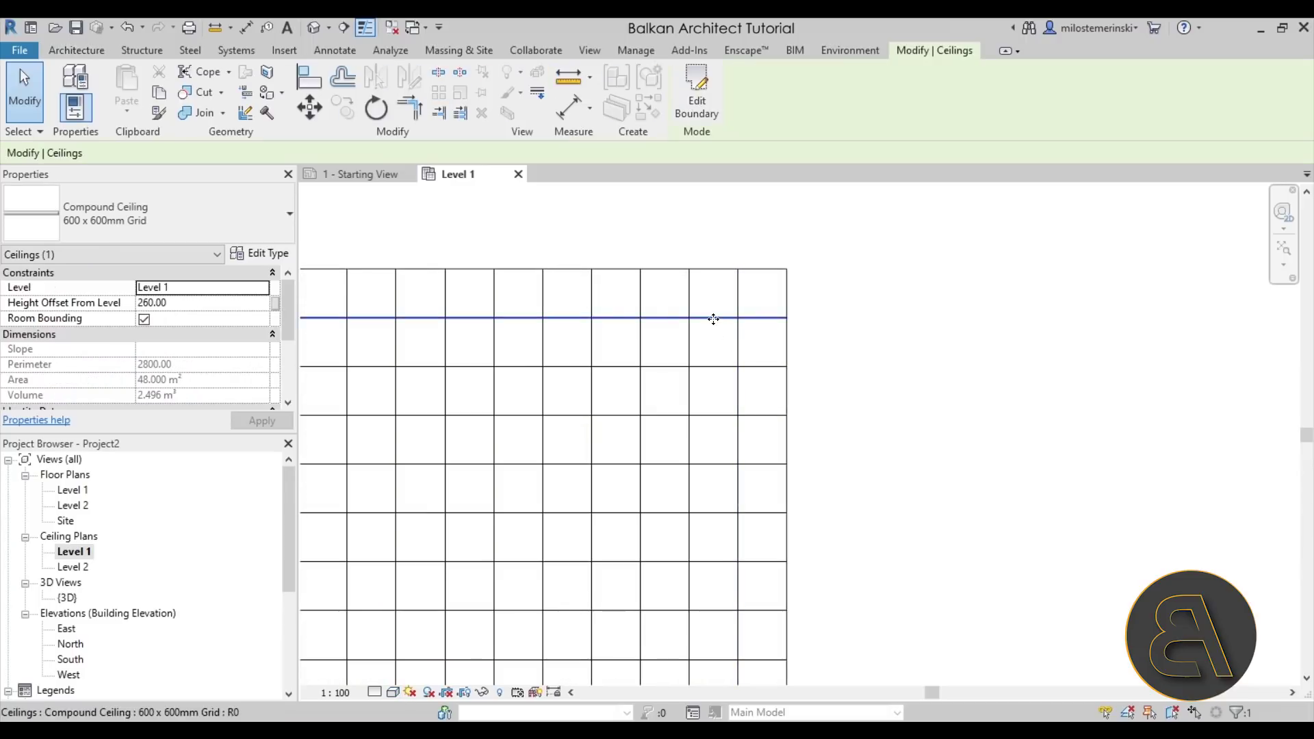
click(376, 108)
click(871, 342)
click(834, 208)
key(Escape)
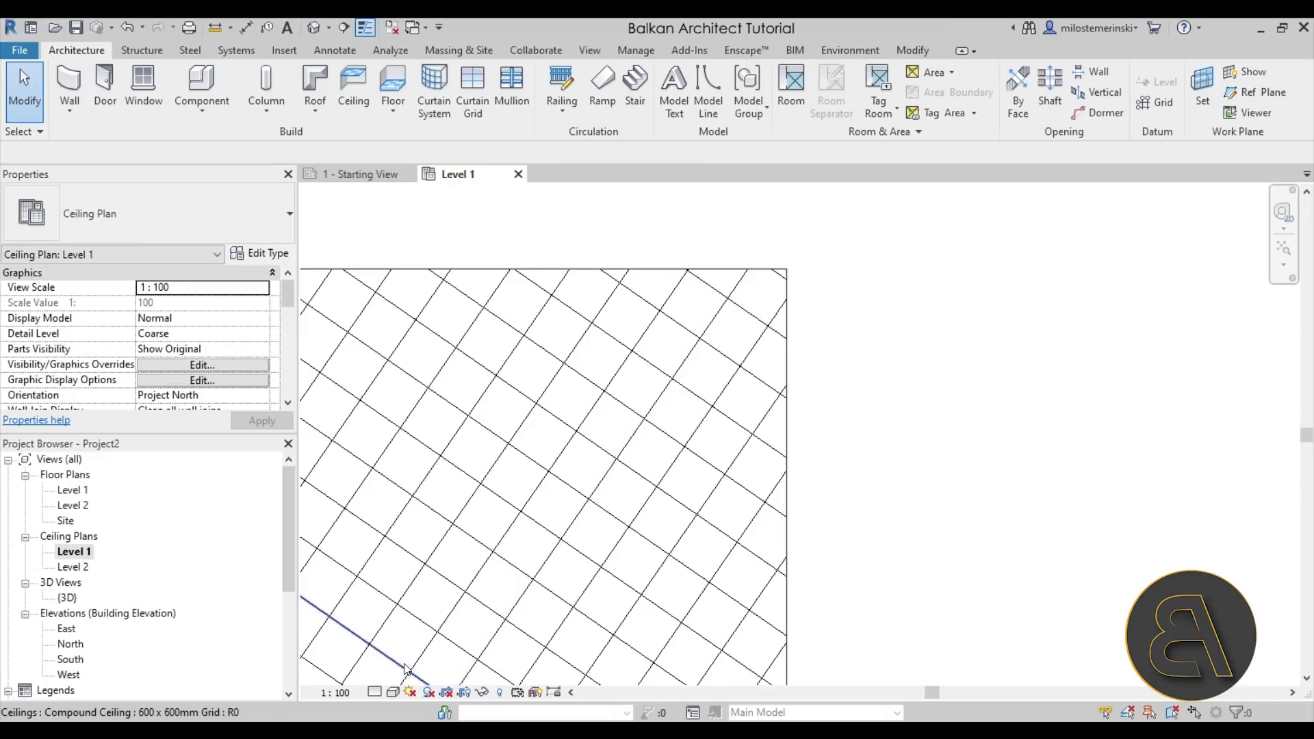
click(395, 691)
click(431, 665)
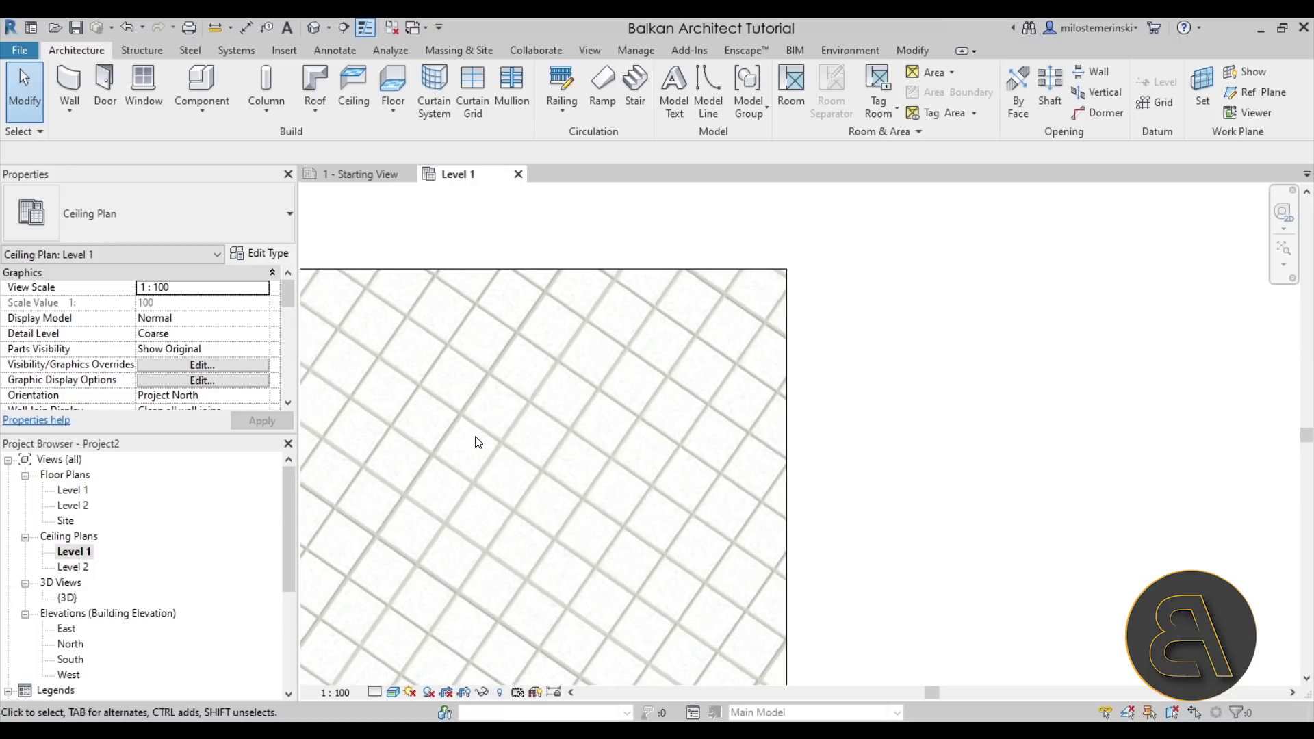
Step: Open the 3D view and delete the ceiling
click(67, 598)
double_click(71, 601)
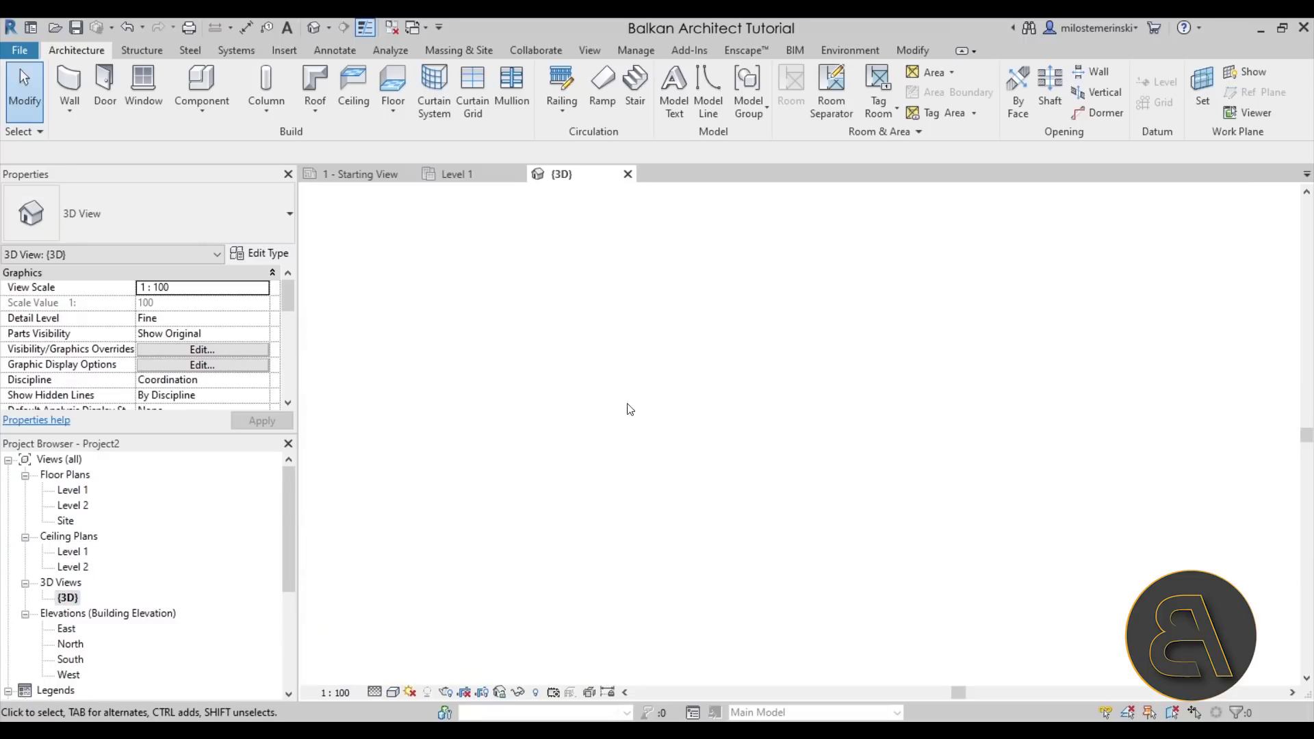
click(636, 400)
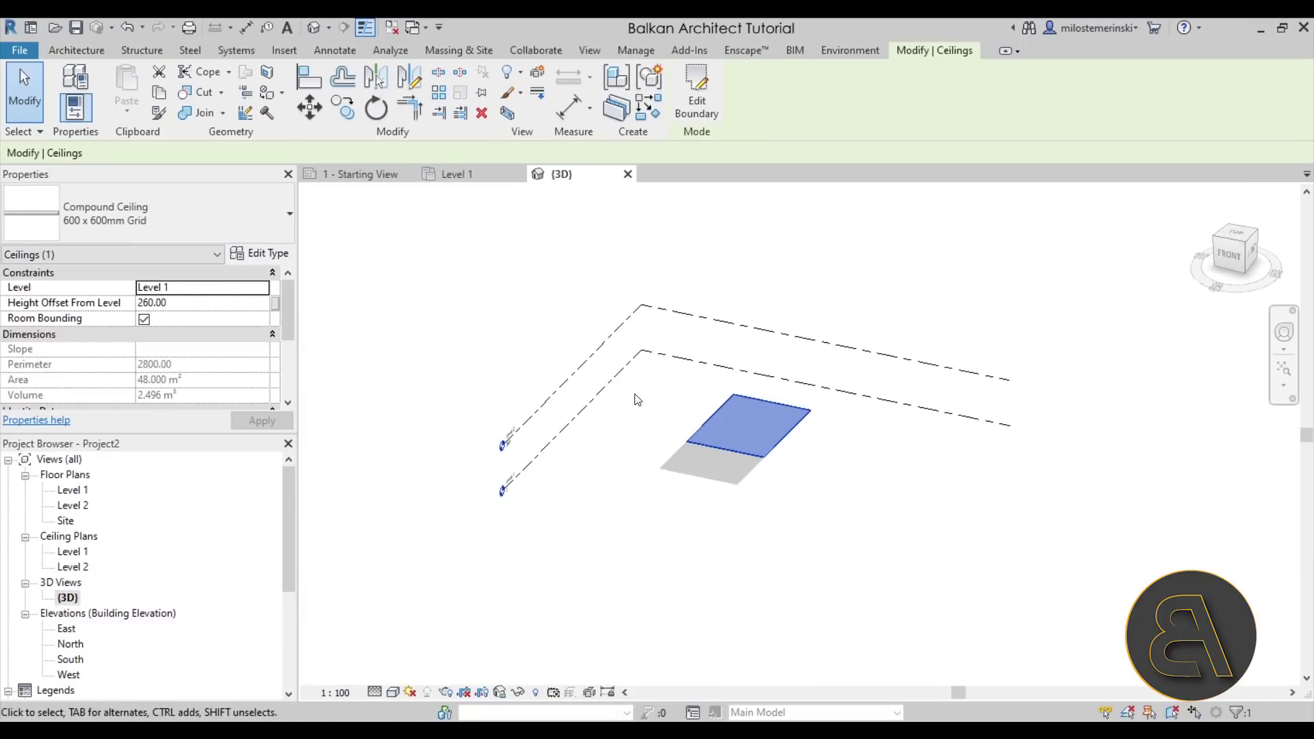
key(Delete)
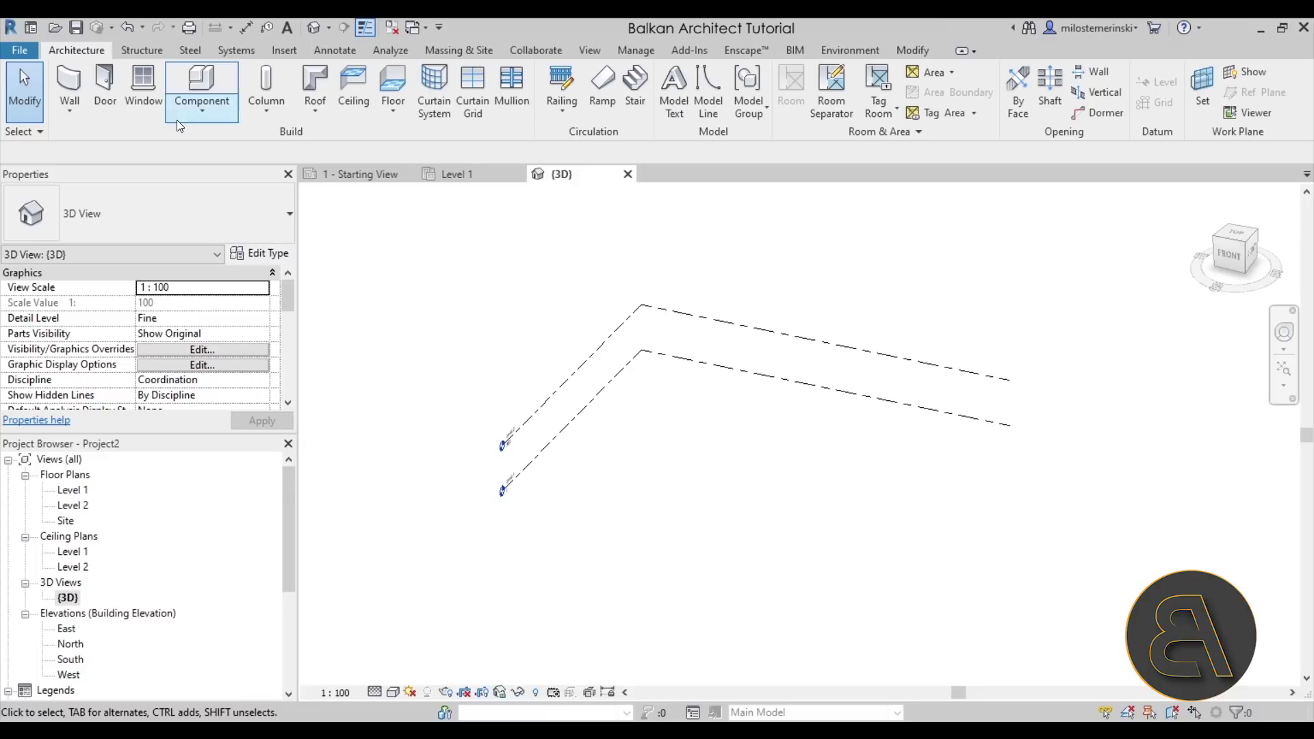
Step: Draw a Basic Wall: Interior Wall on Level 1
click(69, 85)
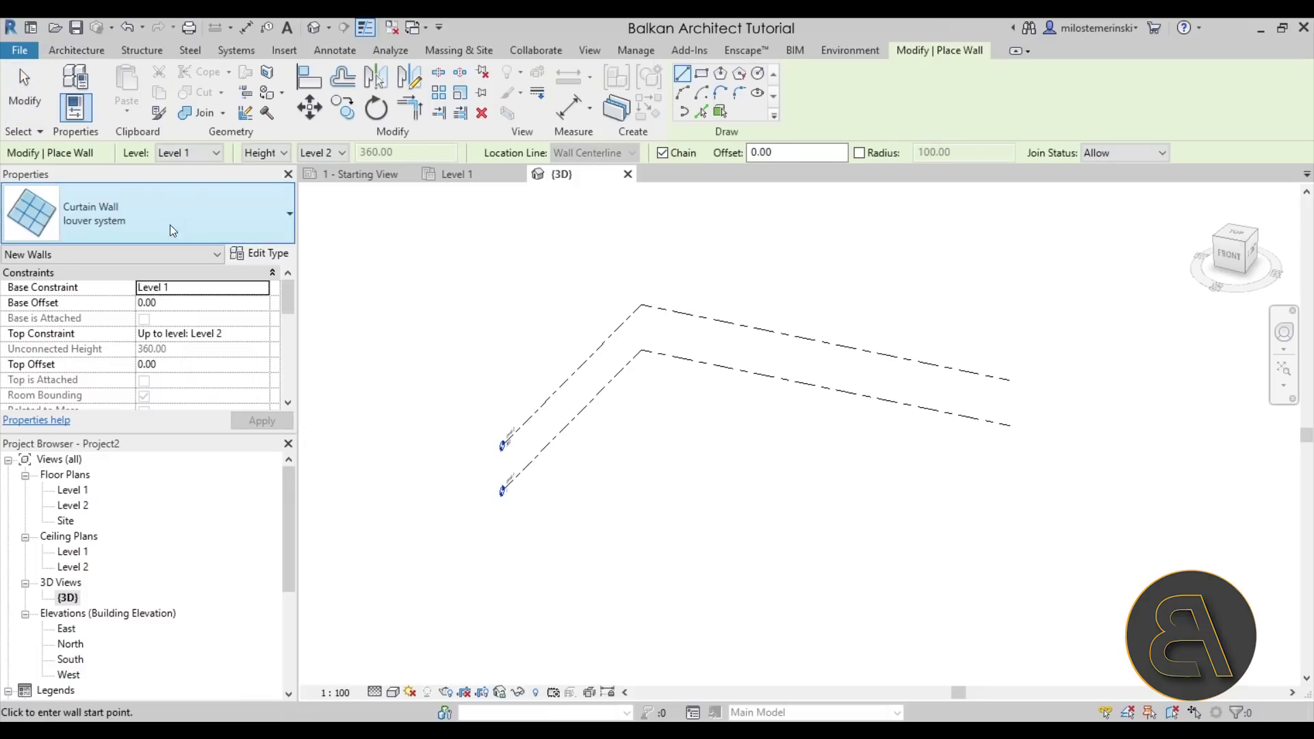
click(170, 232)
scroll(147, 376, up, 2)
scroll(182, 379, down, 1)
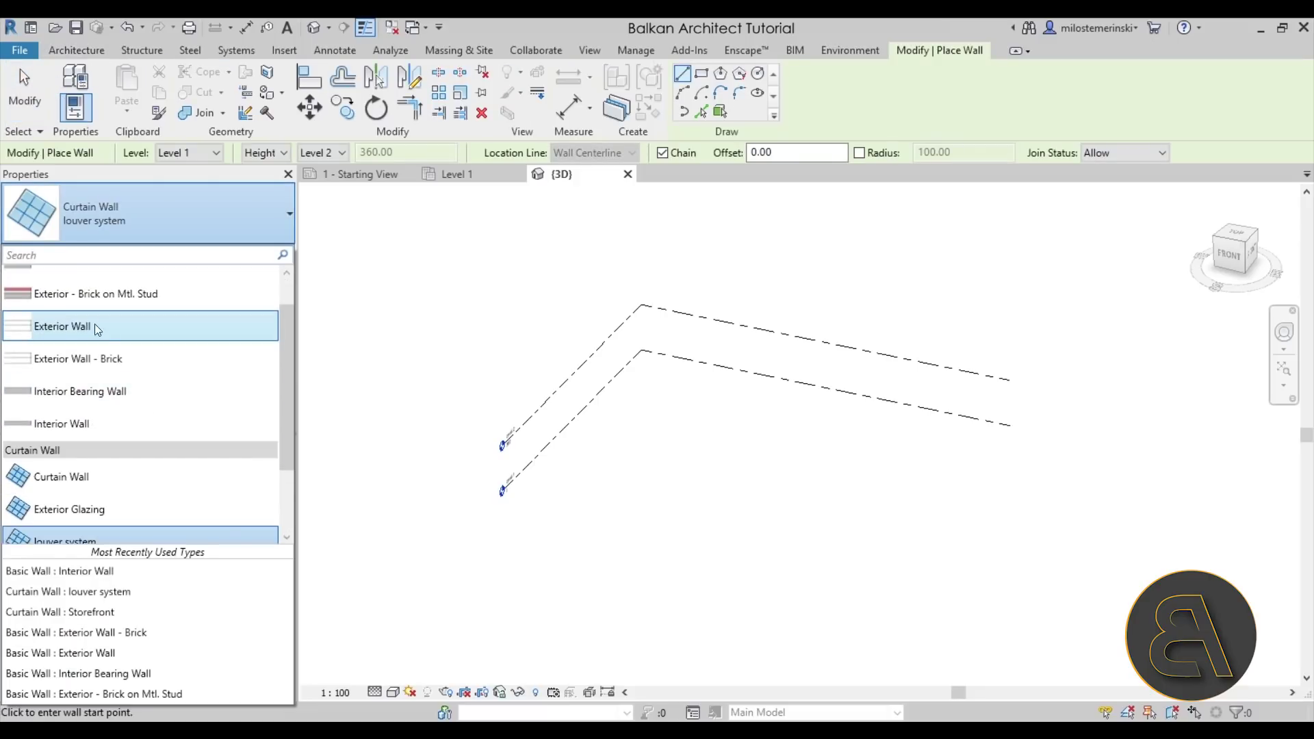
click(74, 420)
click(658, 459)
click(745, 424)
key(Escape)
key(Escape)
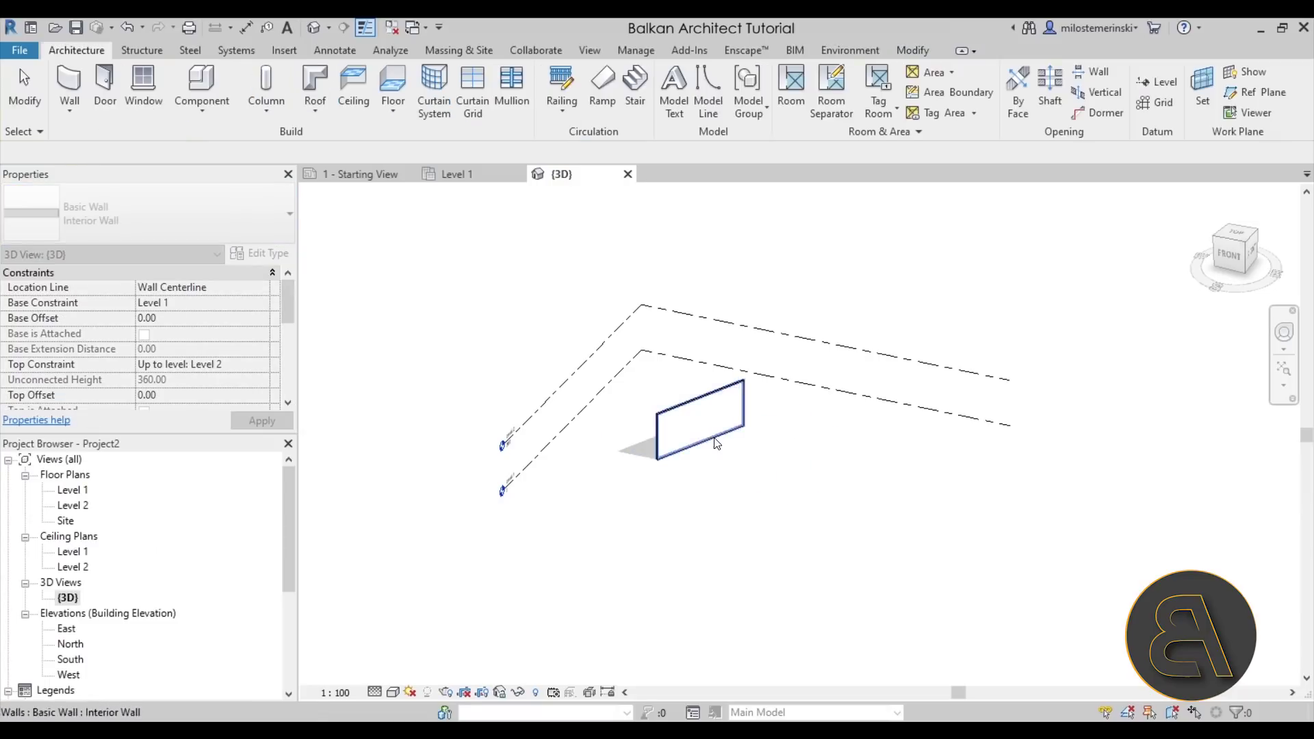
Step: Adjust the new wall's end point, leaving it 530.00 long
scroll(719, 446, up, 4)
click(719, 446)
drag(794, 407, 724, 442)
key(Escape)
scroll(602, 493, up, 3)
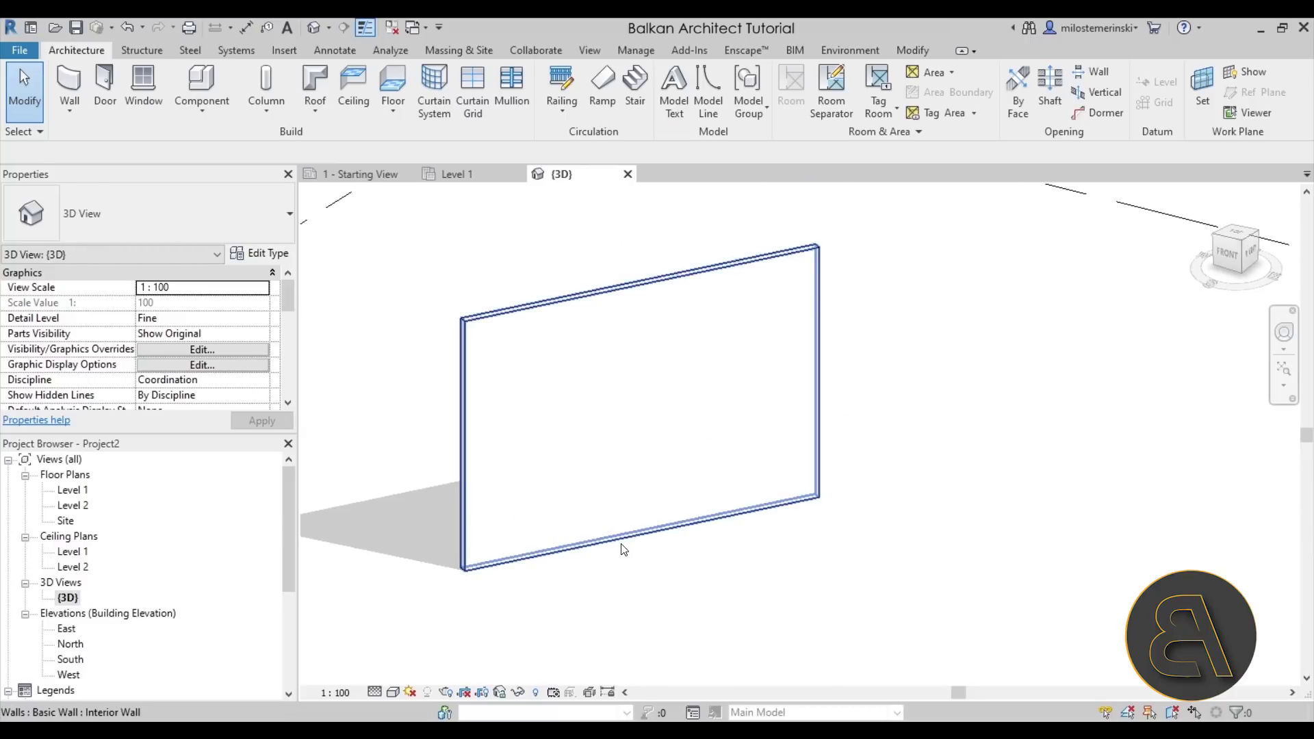
Step: Open the material choices for the Interior Wall type's structure layer
click(620, 544)
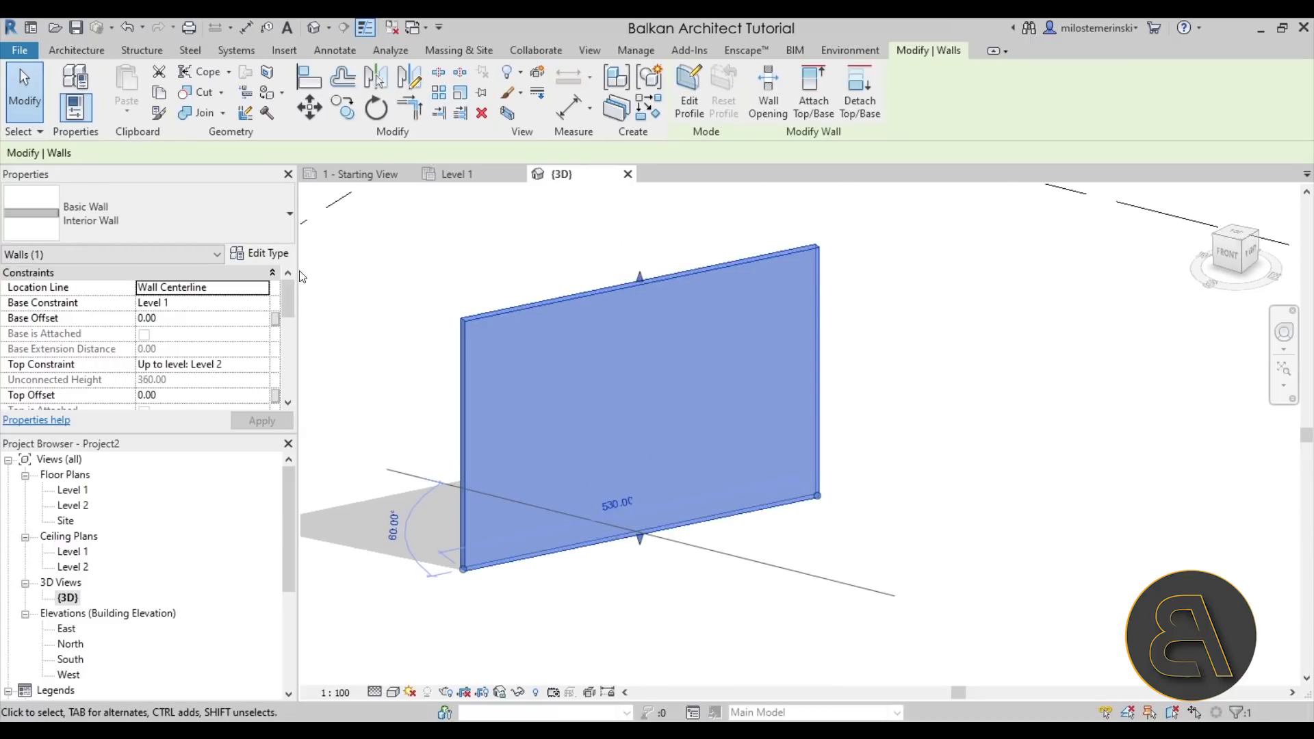
click(269, 254)
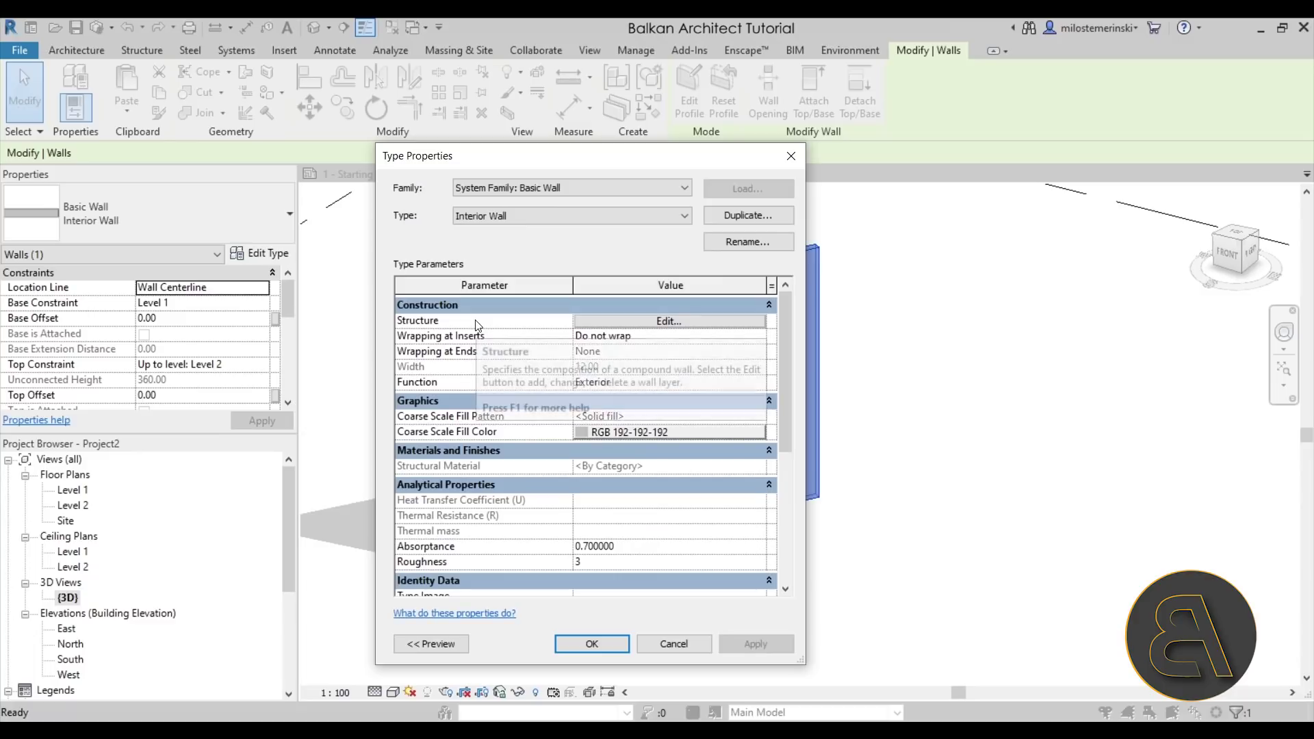
click(634, 319)
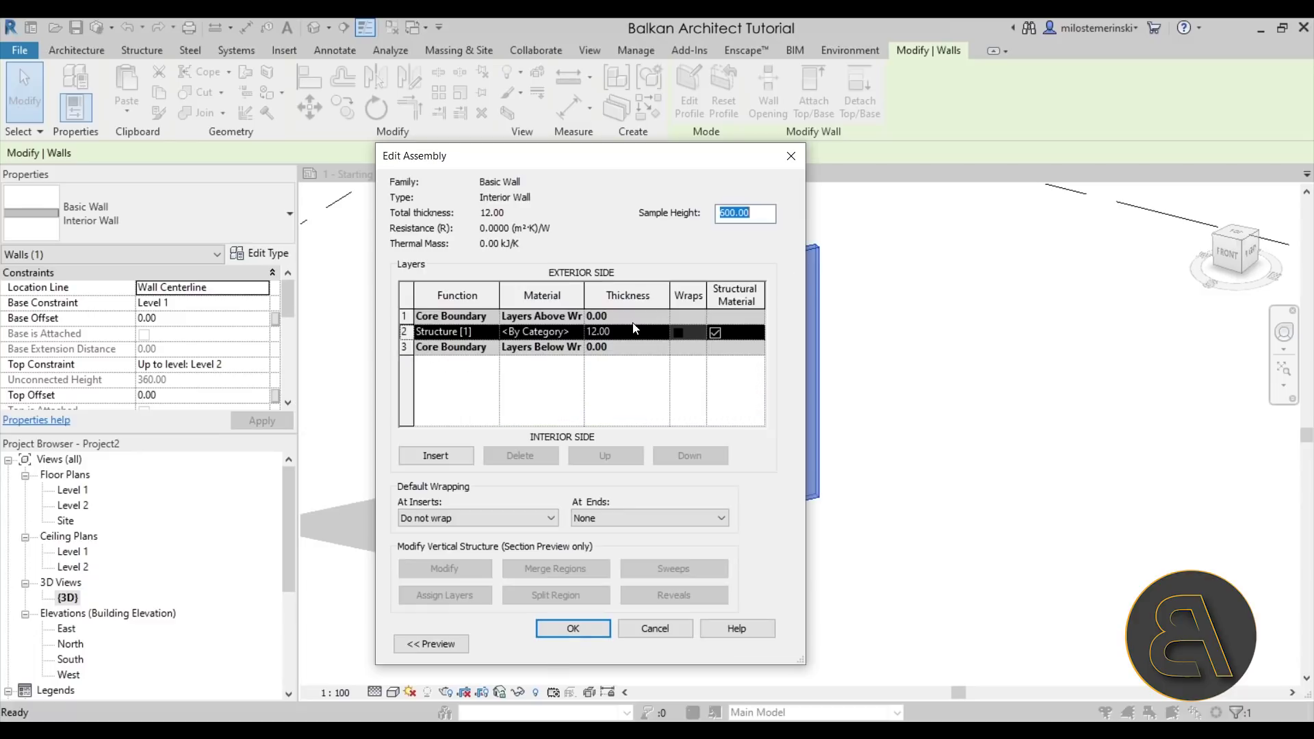
click(582, 335)
click(581, 334)
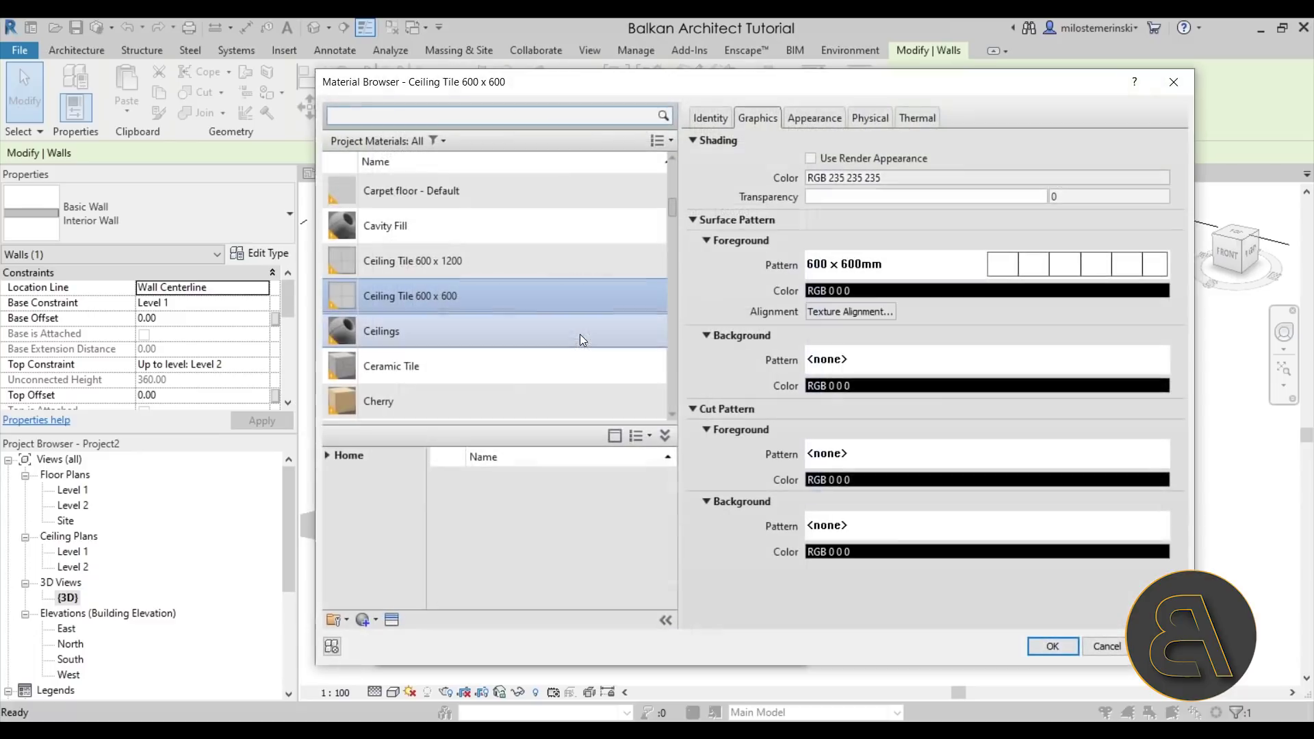
Step: Search 'stone' and add Limestone from the Stone library to the project materials
click(467, 113)
text(stone)
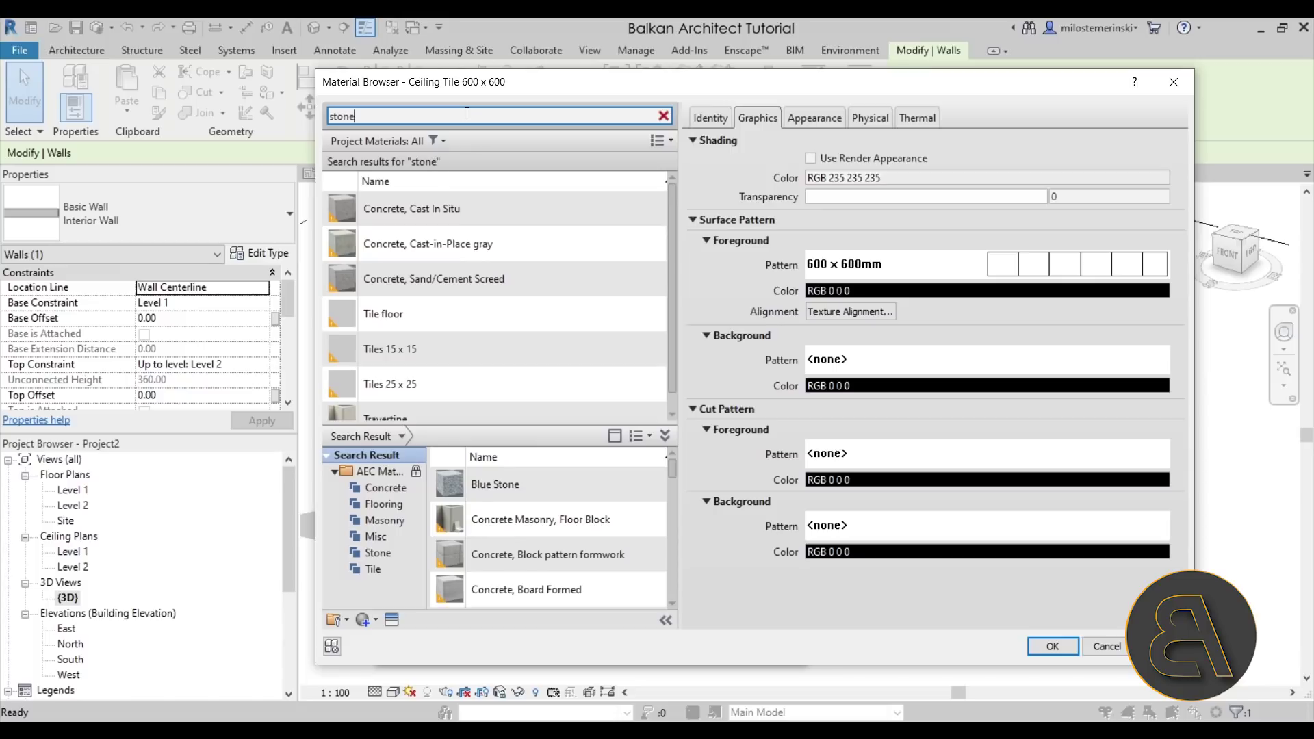
key(Return)
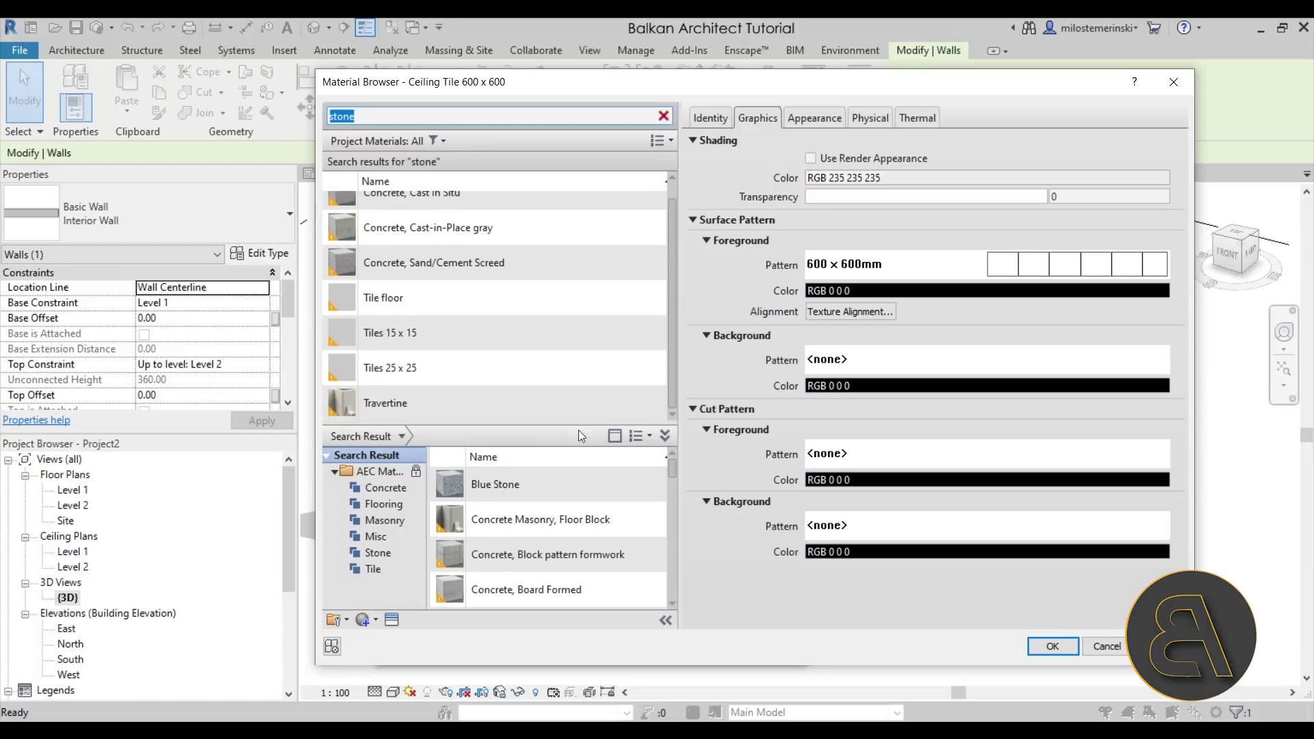
scroll(467, 496, down, 5)
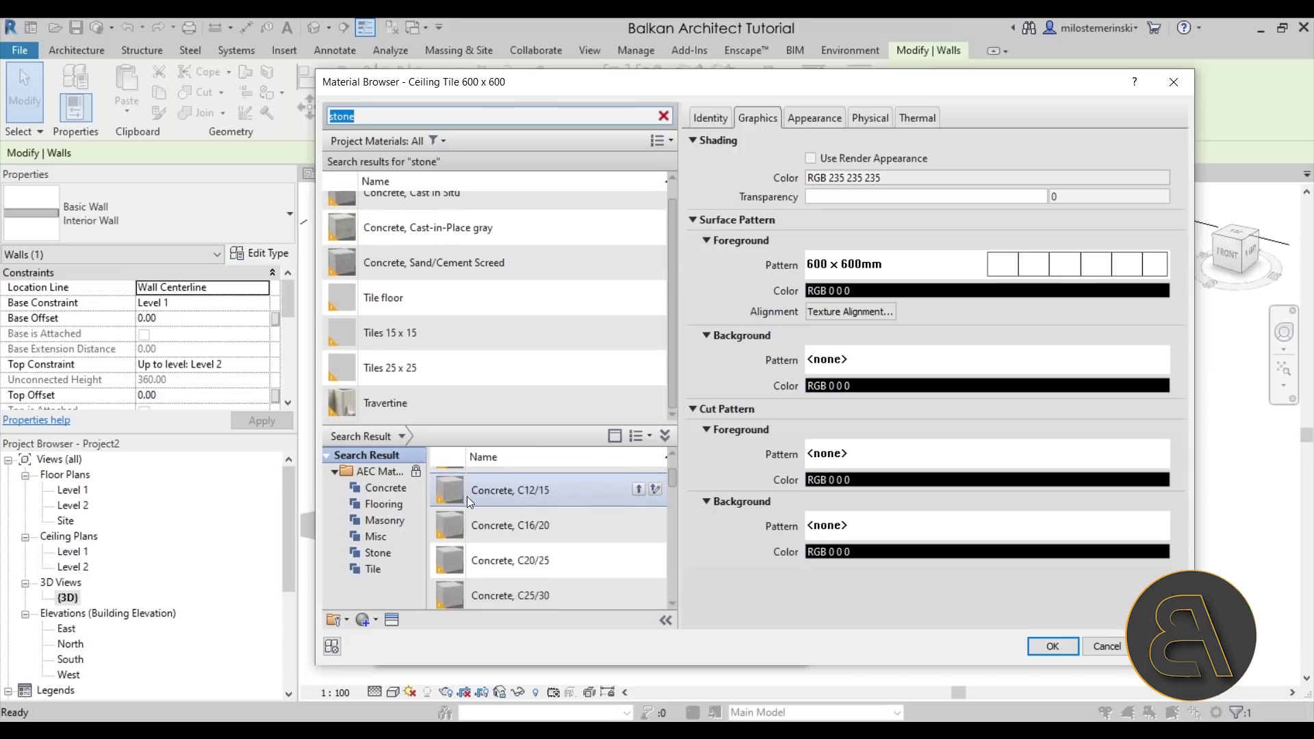
click(370, 558)
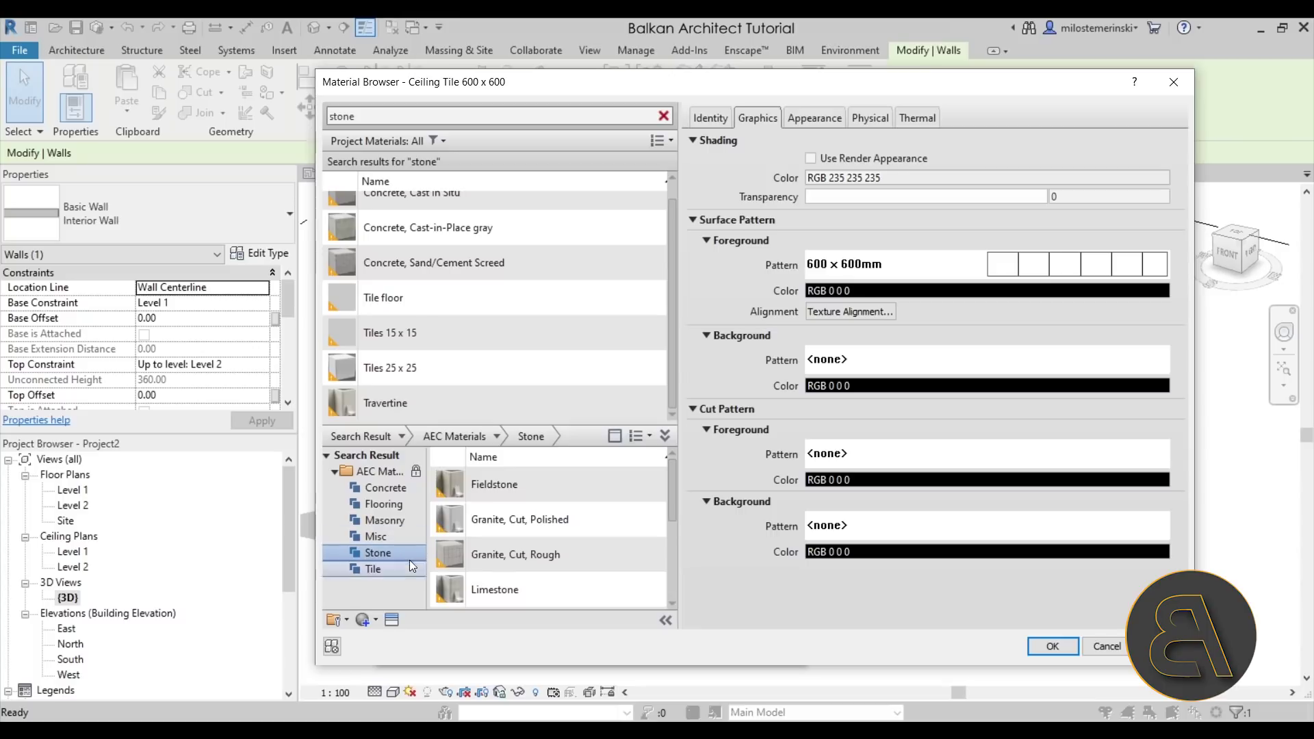
scroll(499, 545, down, 2)
click(510, 514)
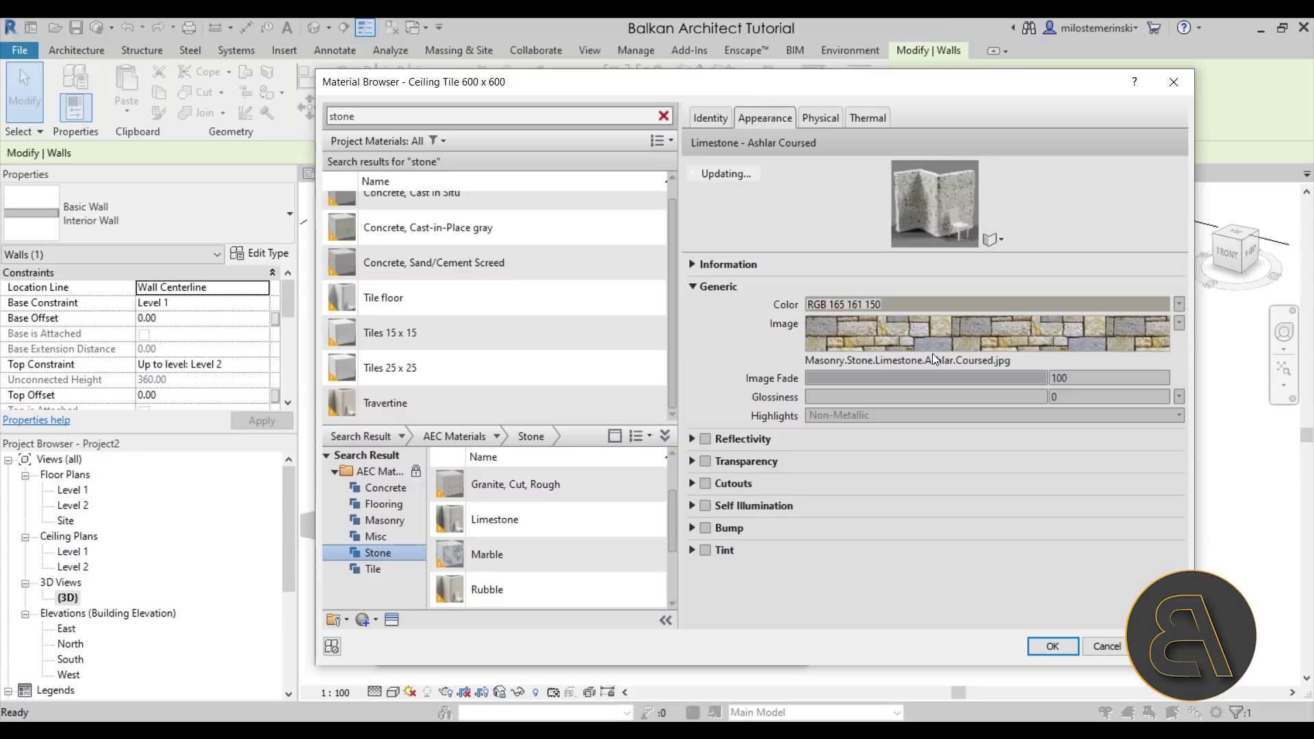
click(932, 233)
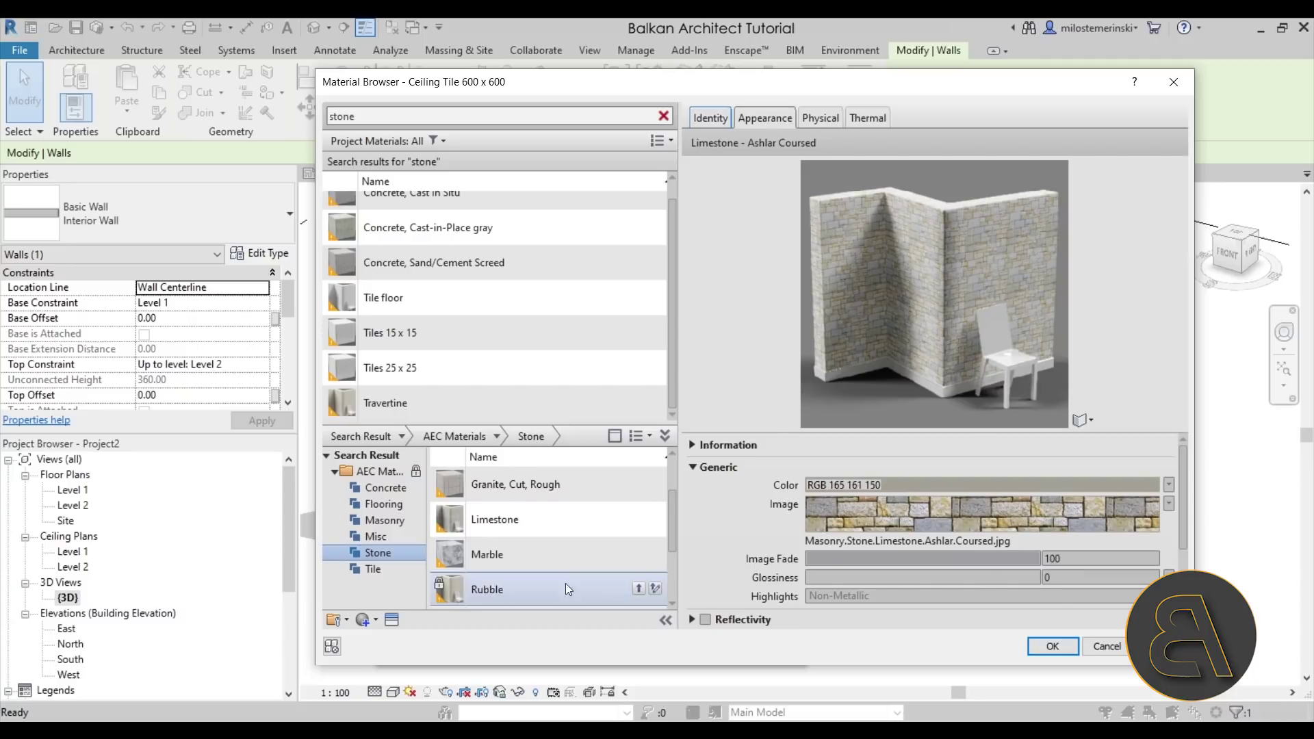
click(639, 518)
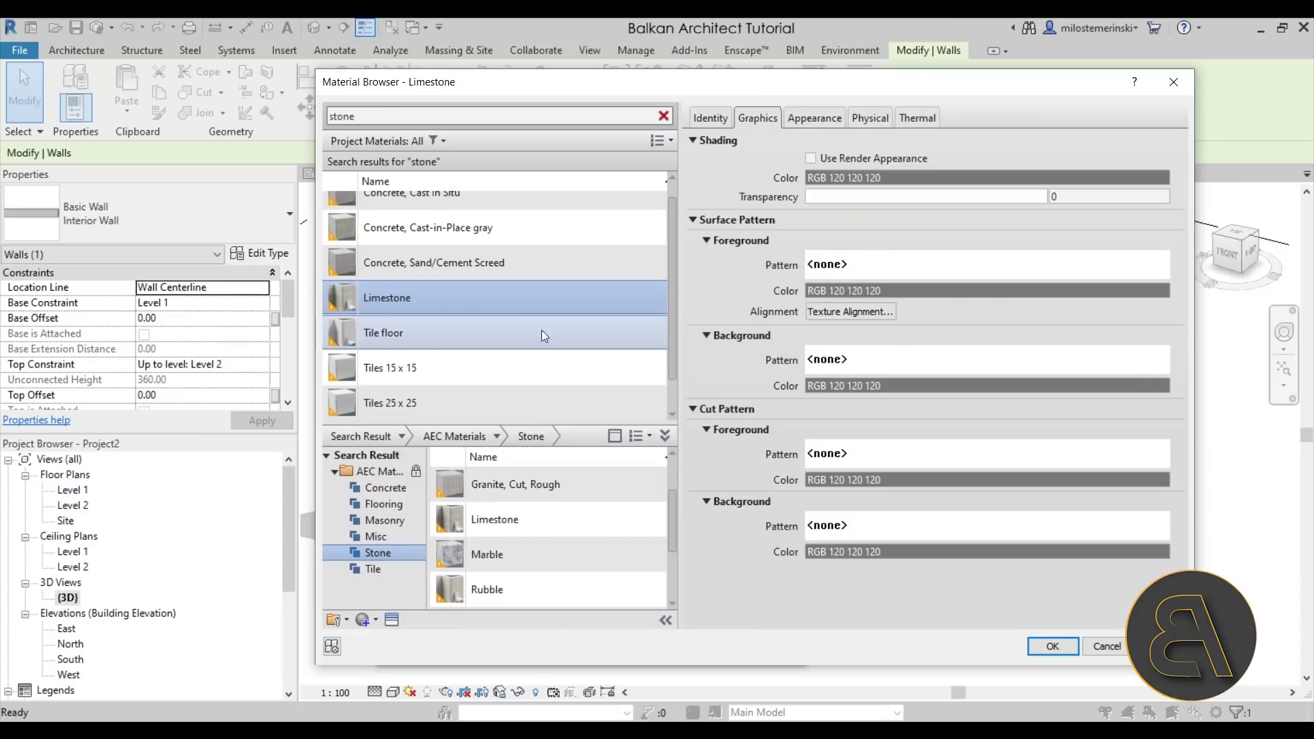
Step: Assign Limestone to the structure layer and apply the wall type changes
click(1062, 647)
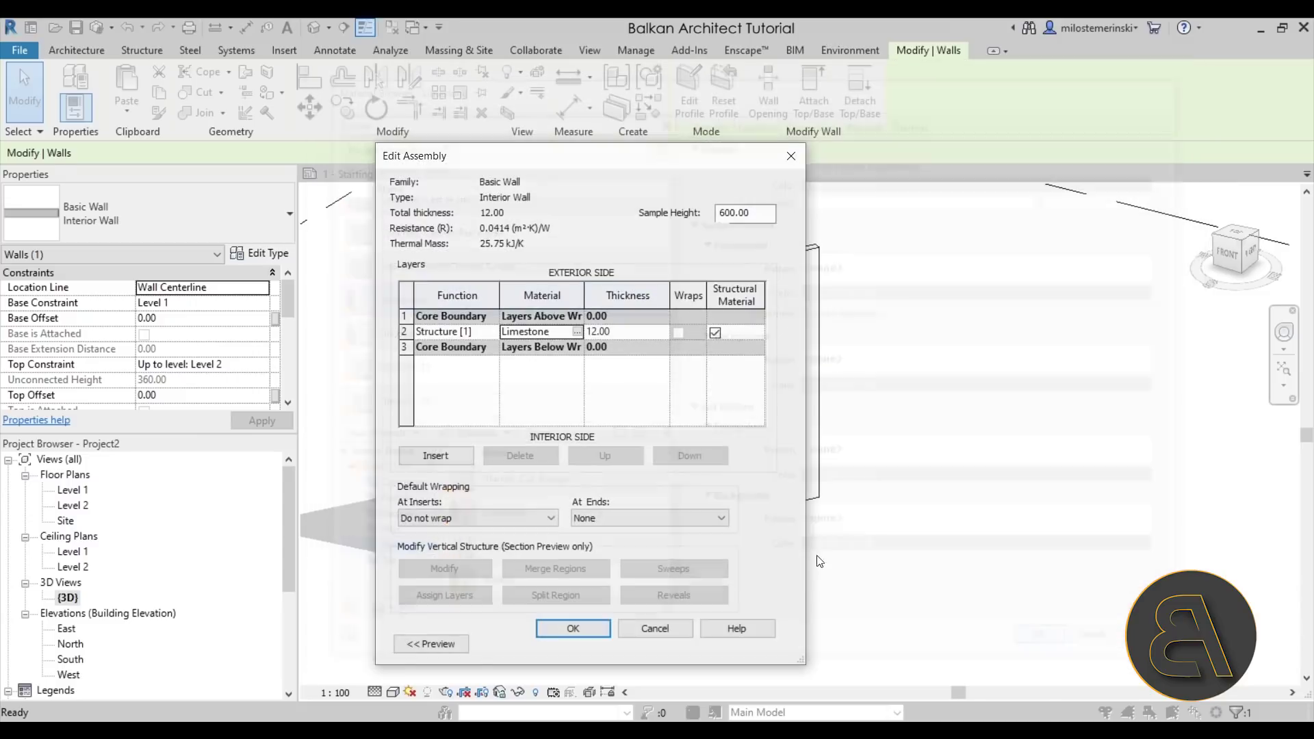
click(573, 631)
click(757, 643)
click(592, 644)
Step: Set the 3D view's View Template to <None>
click(820, 615)
scroll(514, 547, up, 5)
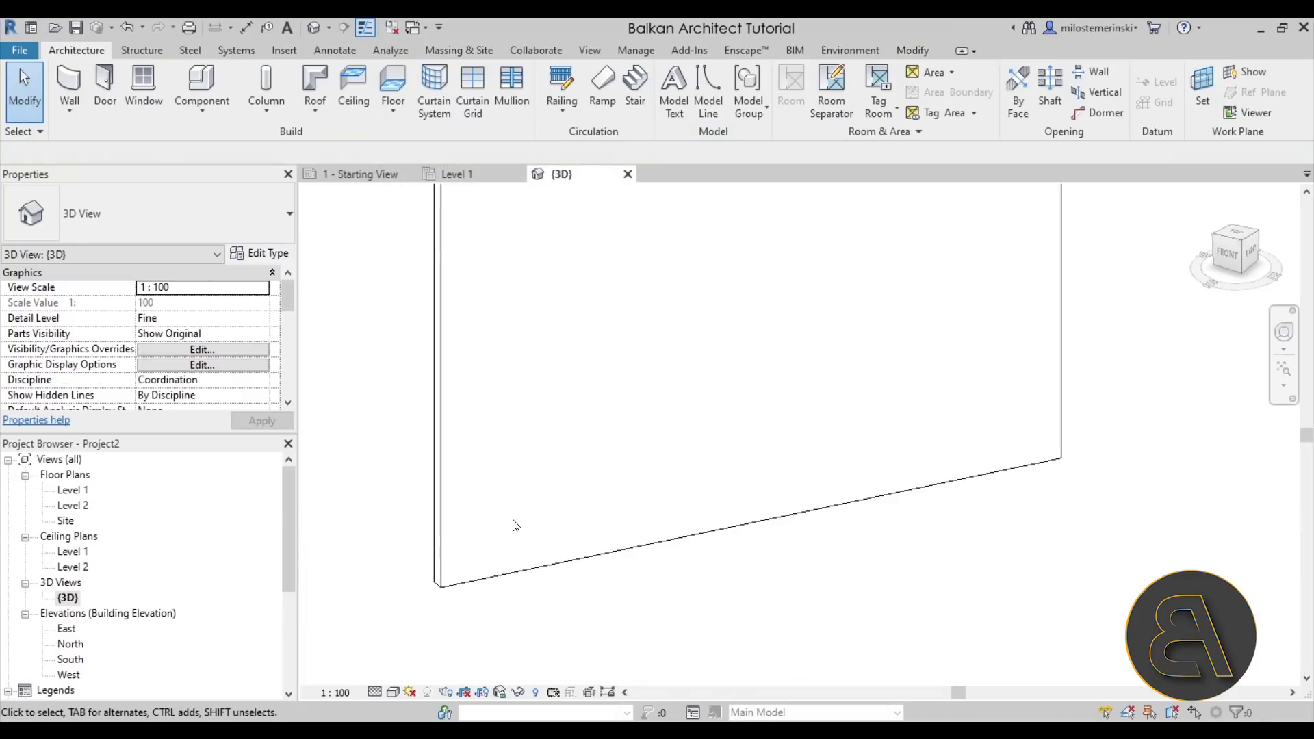
click(394, 691)
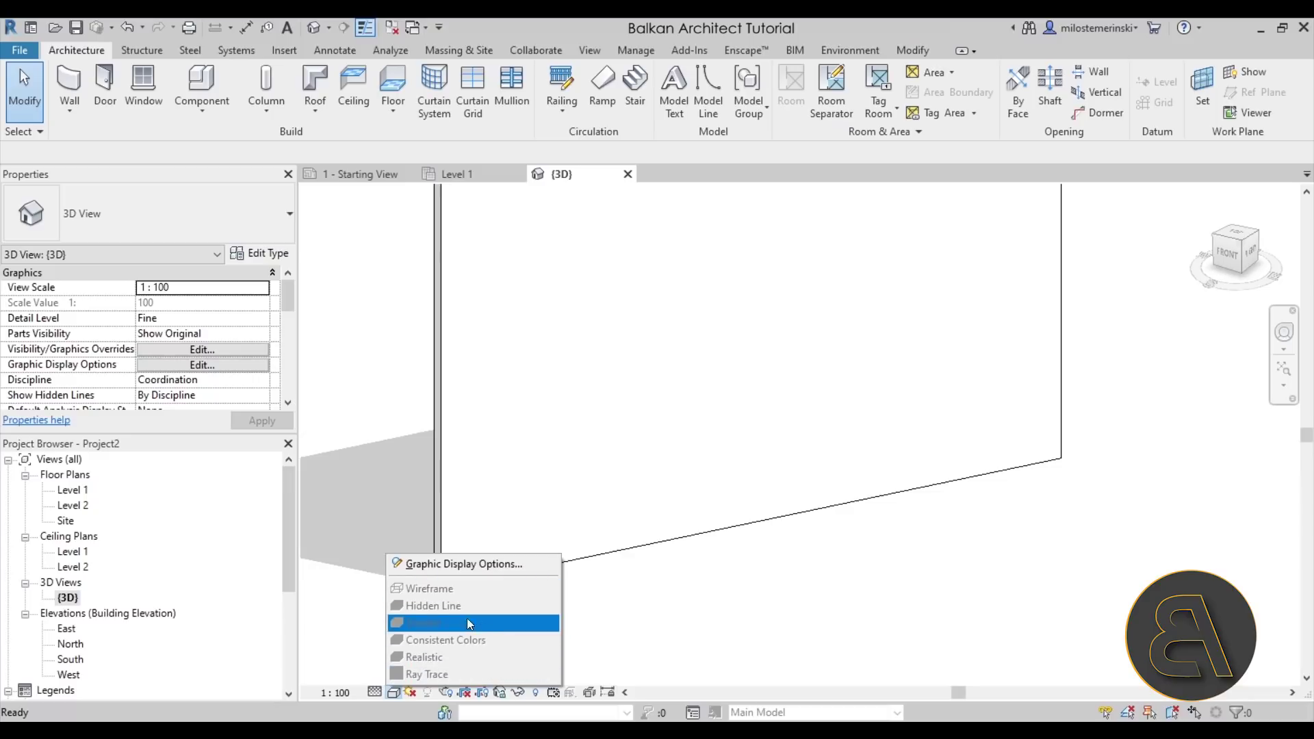
click(616, 589)
scroll(197, 335, down, 6)
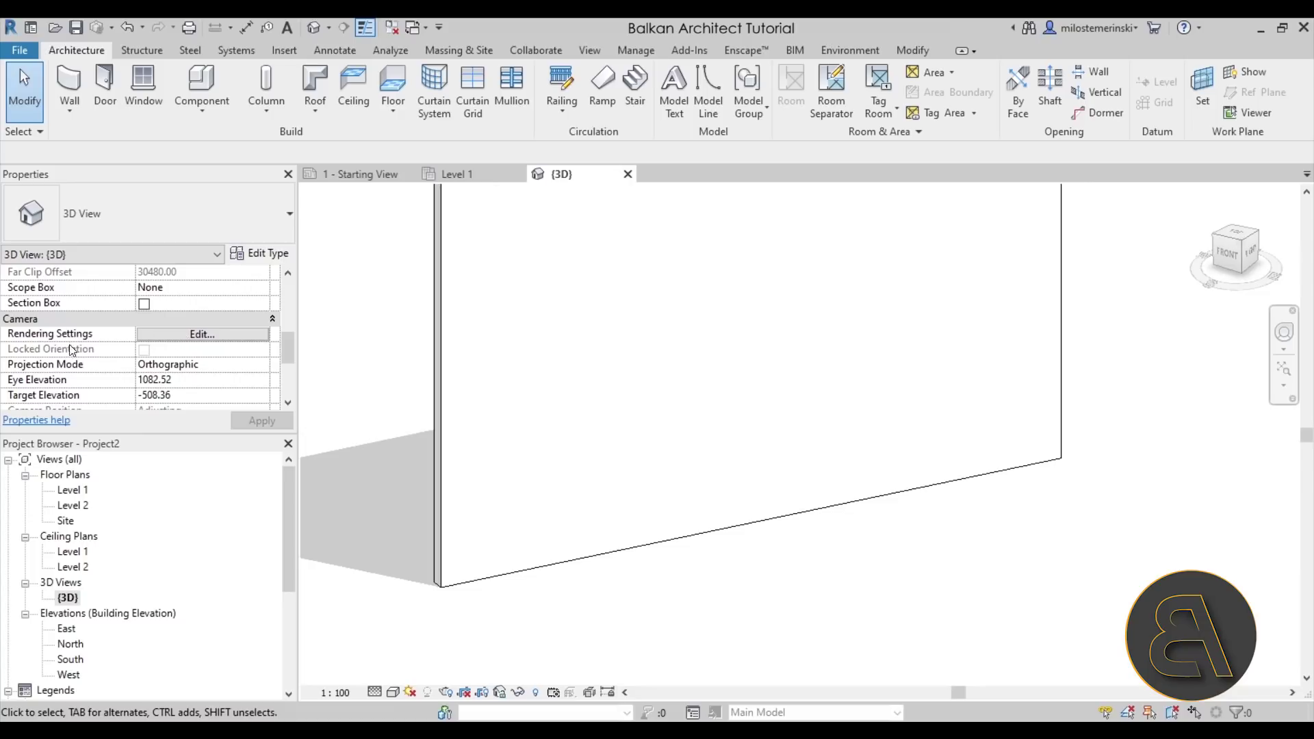
scroll(119, 343, down, 4)
click(164, 319)
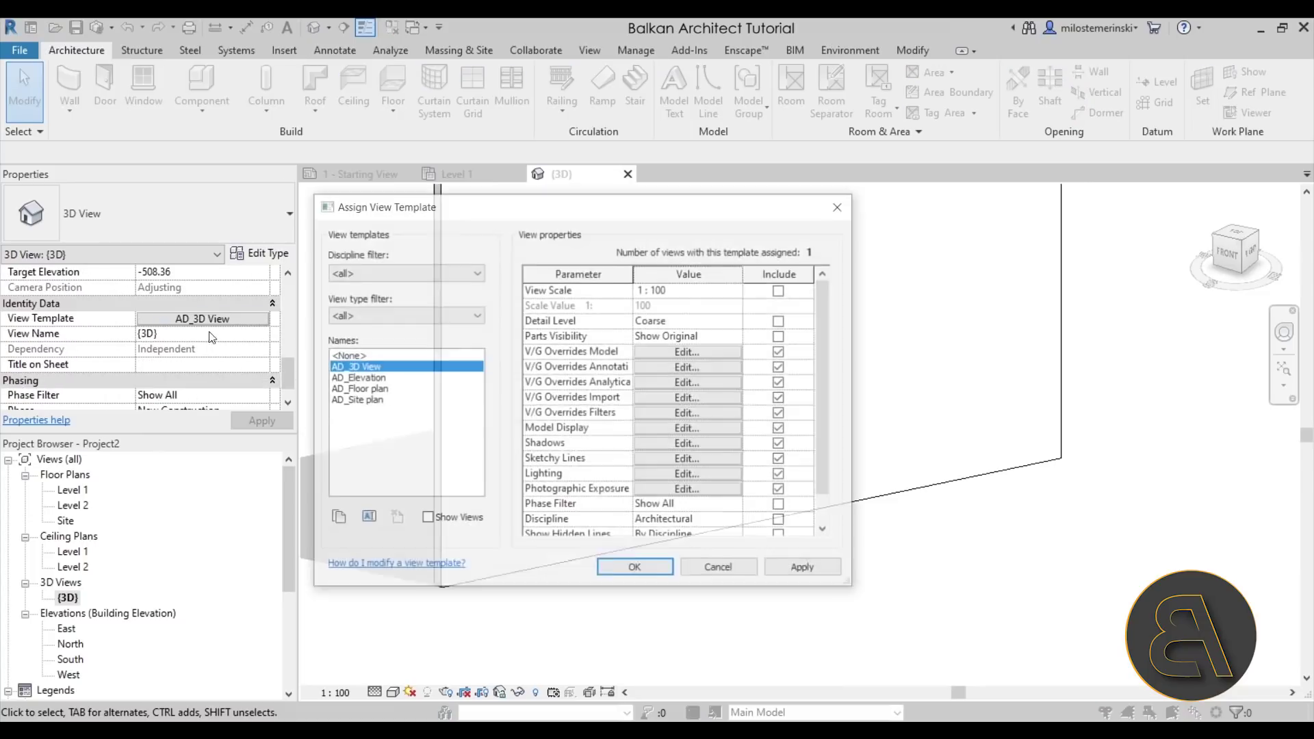
click(344, 355)
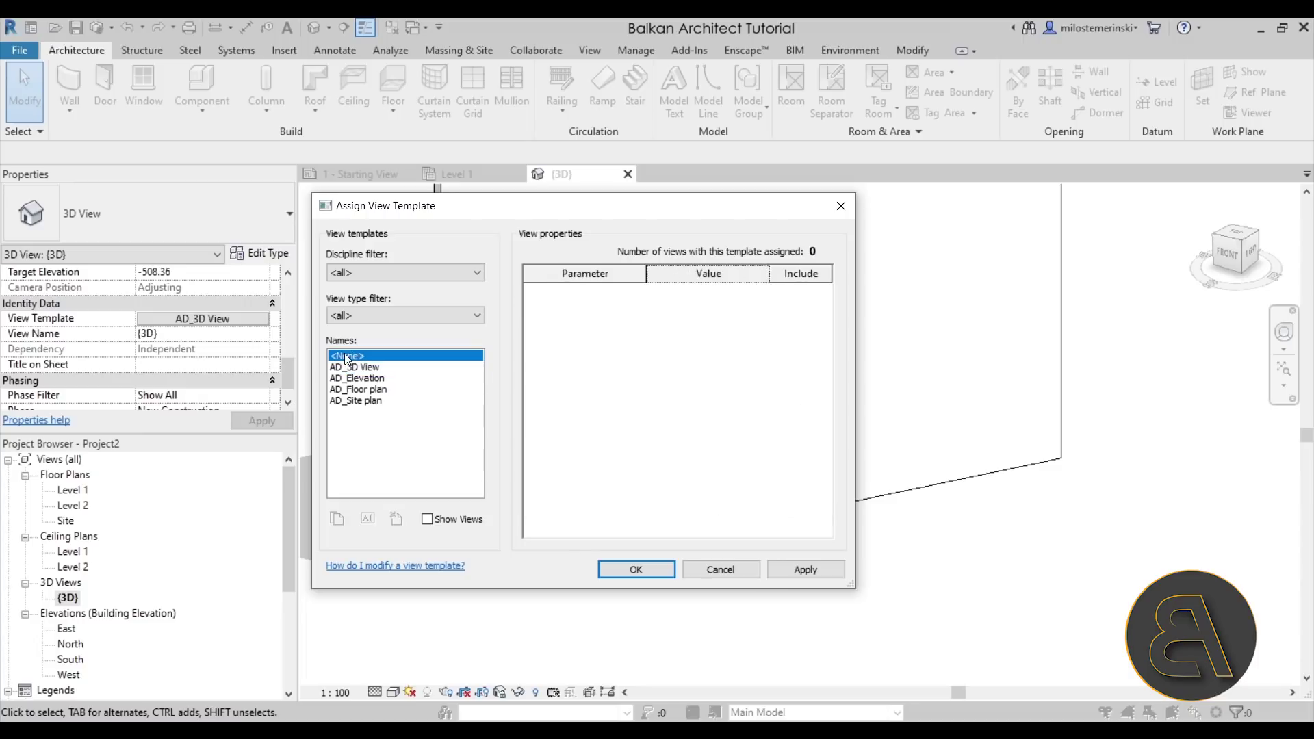
click(788, 571)
click(635, 570)
Step: Switch the 3D view to Realistic and zoom to inspect the limestone block texture
click(392, 693)
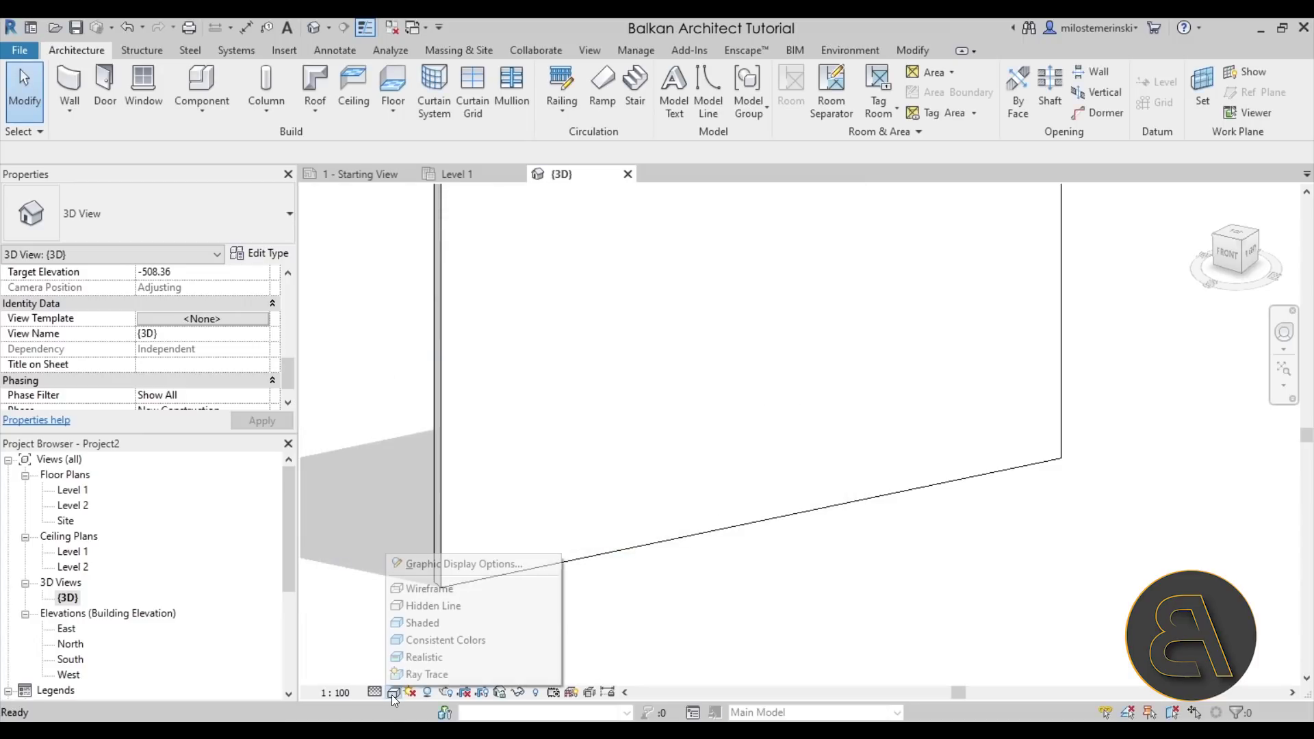
click(429, 658)
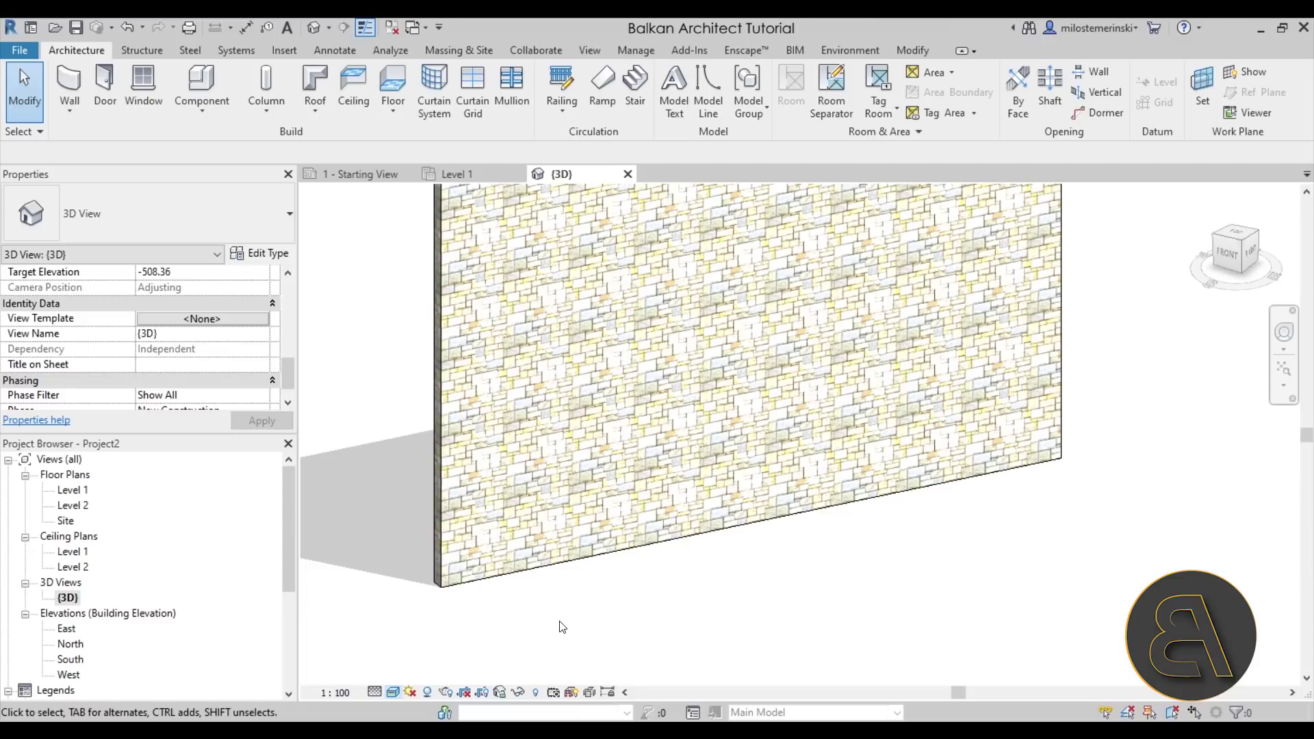
scroll(564, 599, up, 5)
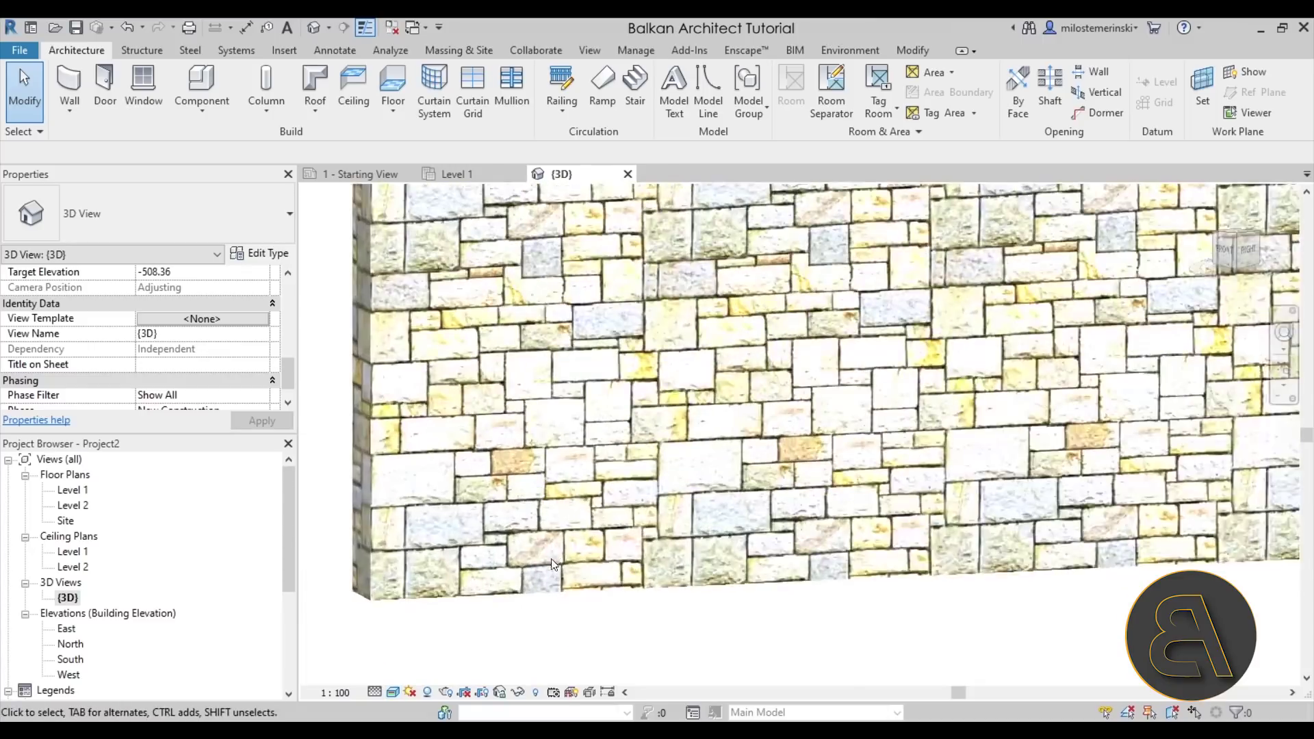
scroll(408, 505, up, 3)
scroll(431, 468, up, 4)
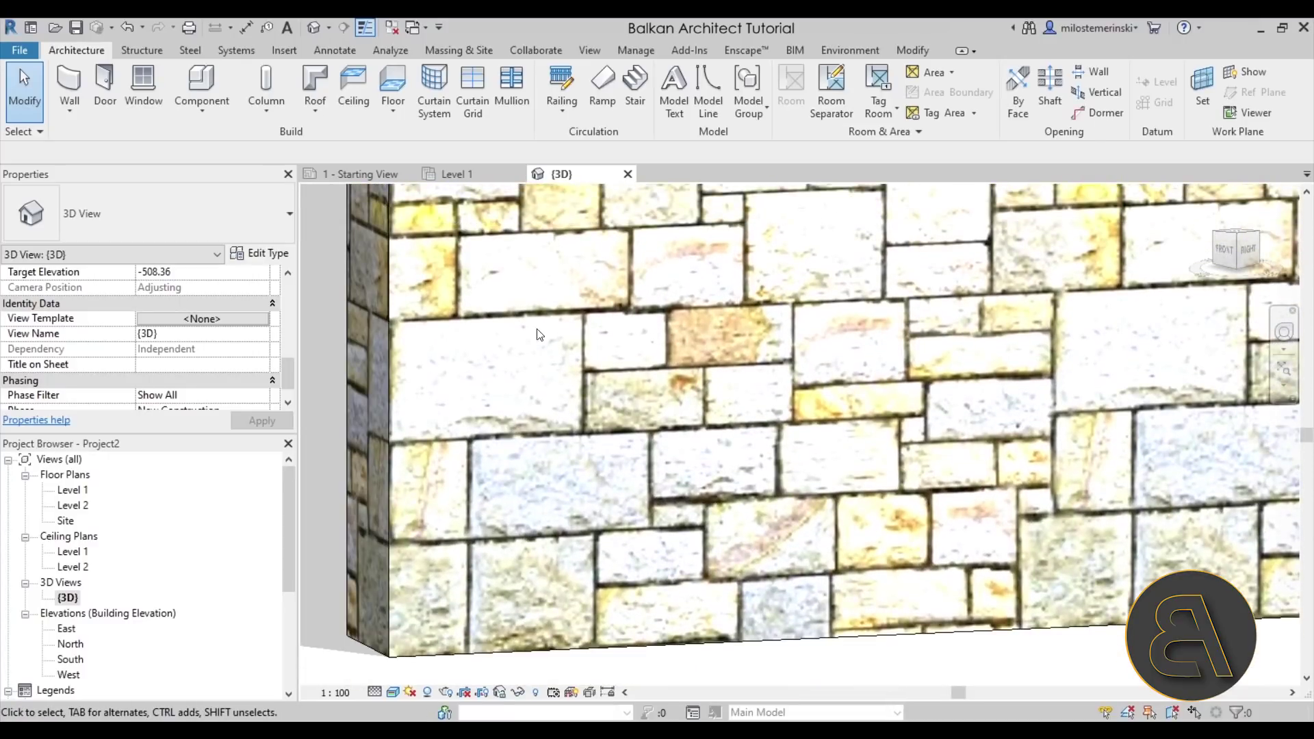
scroll(448, 382, down, 2)
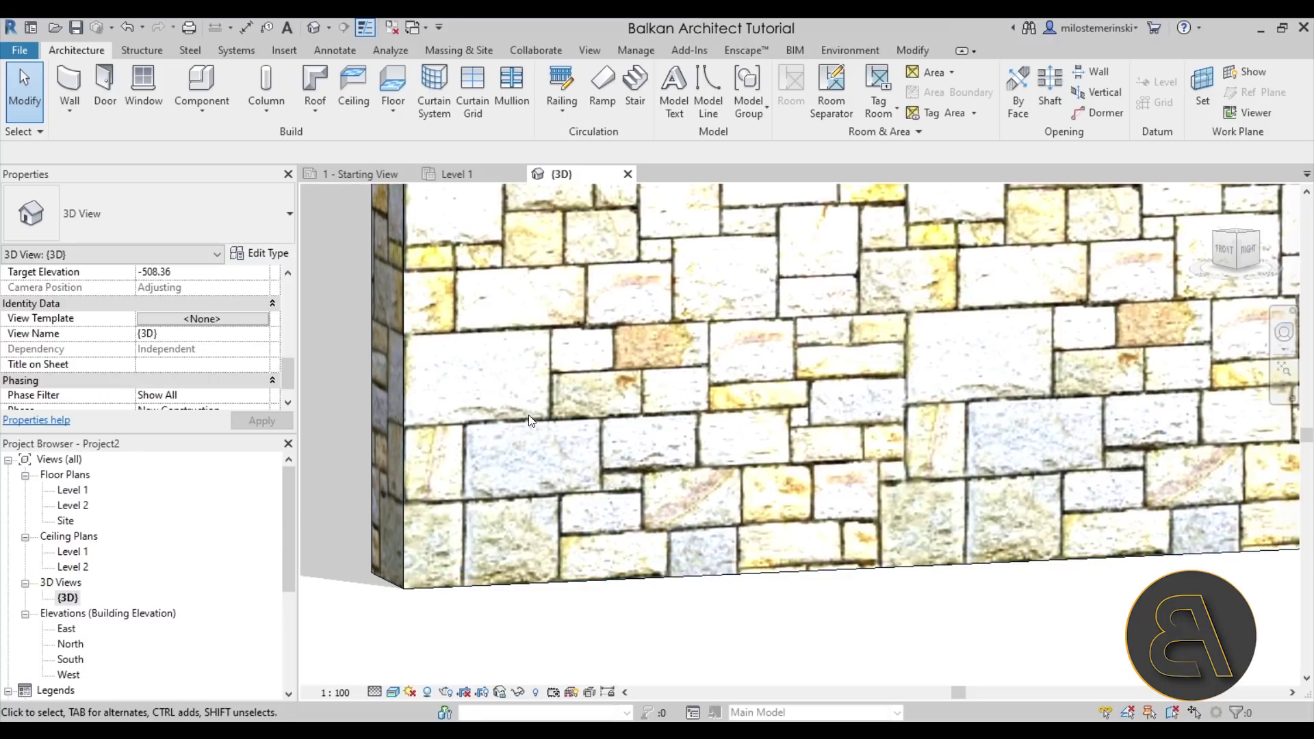
scroll(515, 428, down, 1)
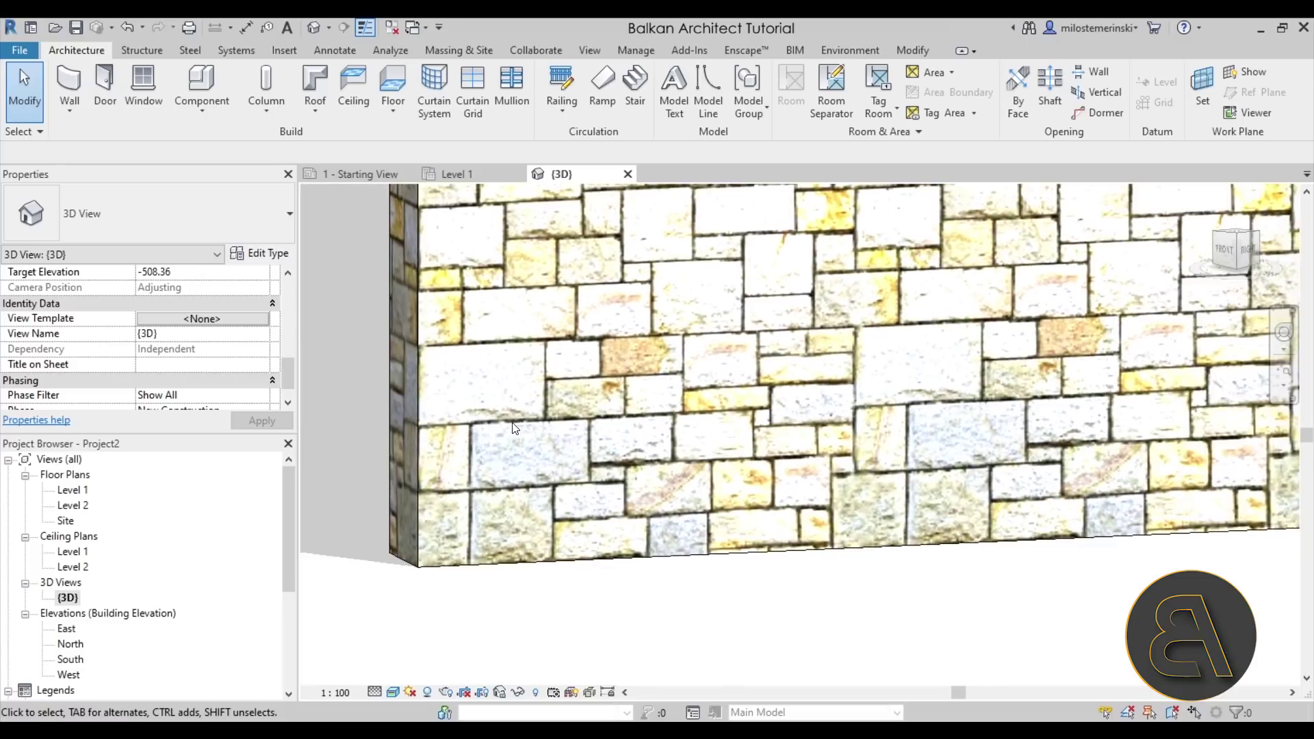
scroll(515, 428, down, 2)
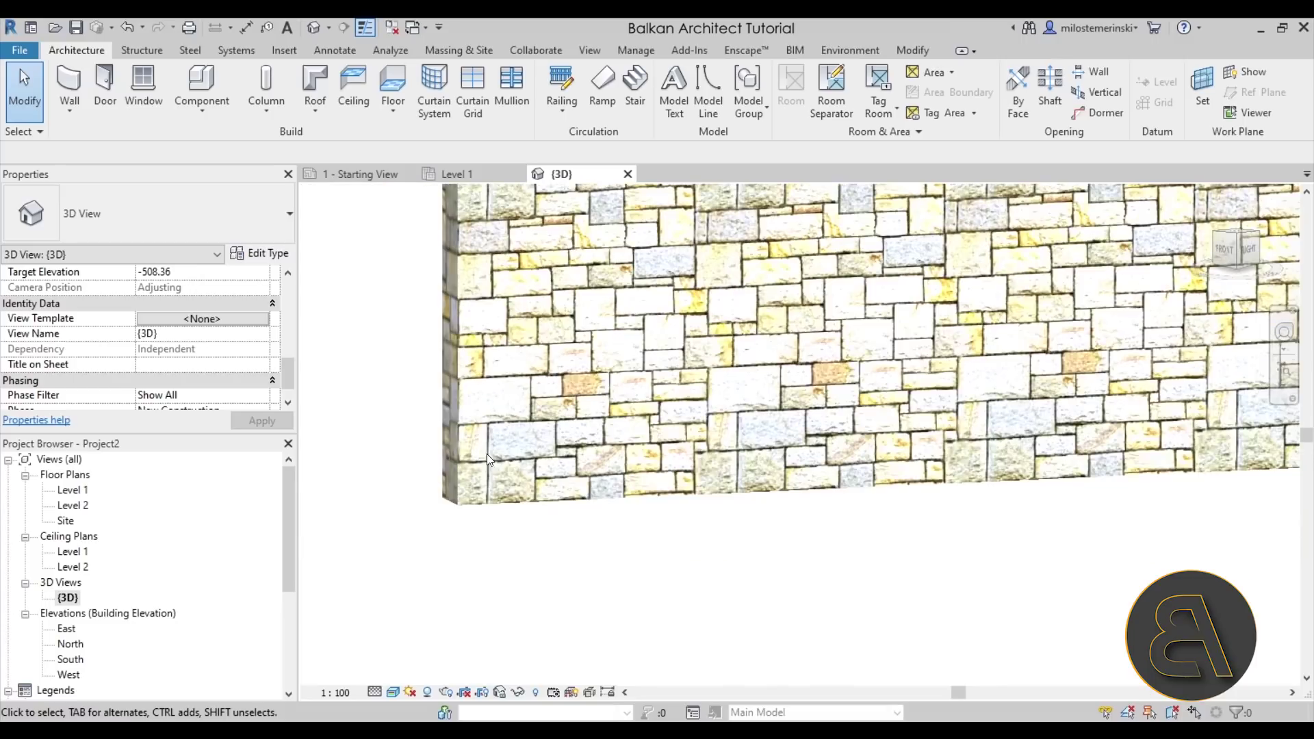
Step: Open the Limestone material from the Interior Wall type's structure layer
click(457, 455)
middle_drag(555, 472, 690, 457)
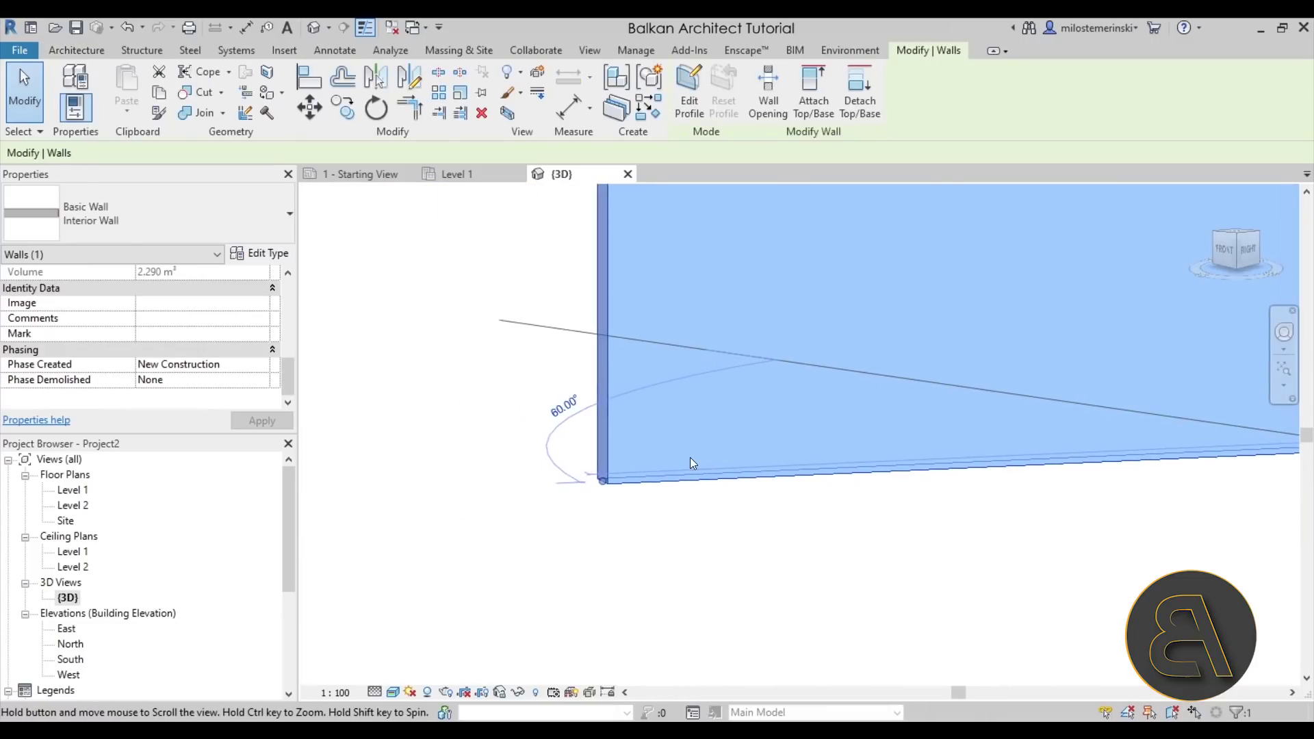
click(259, 256)
click(638, 321)
click(580, 331)
click(580, 331)
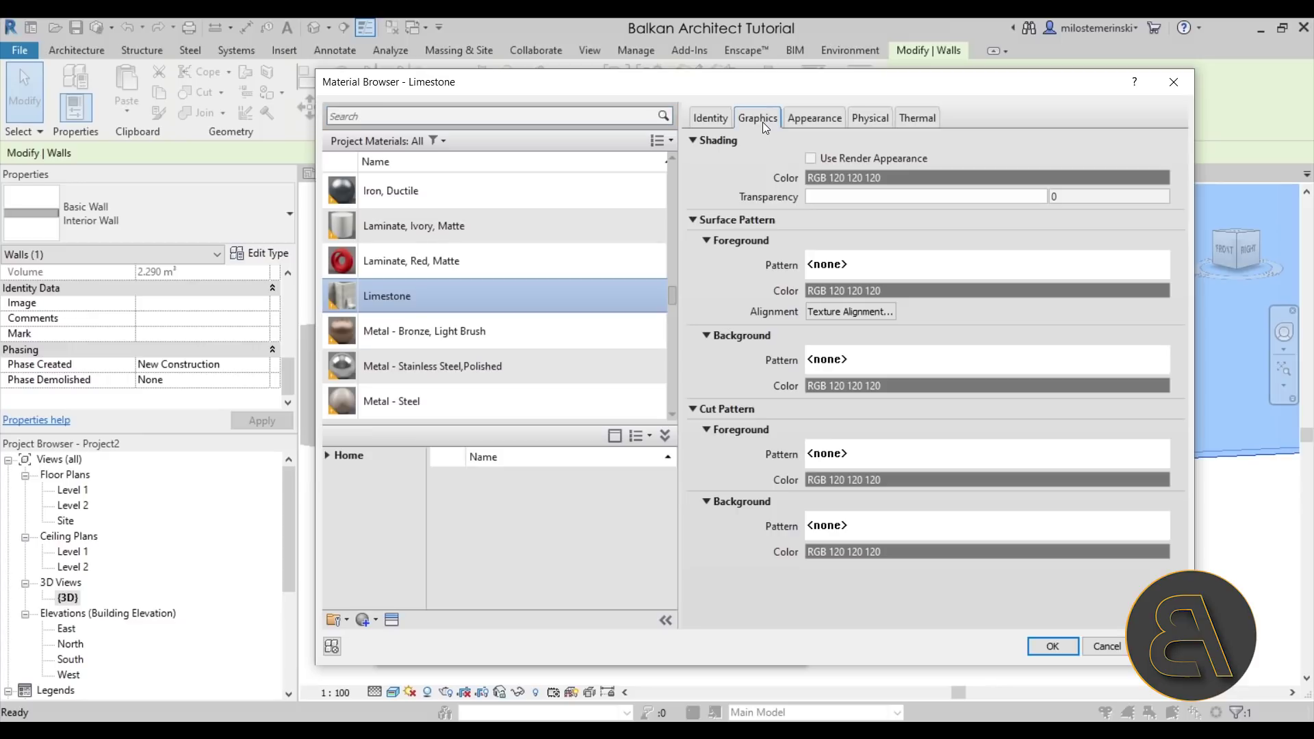
Step: Set Limestone's foreground surface pattern to the 200mm Squares model pattern
click(864, 268)
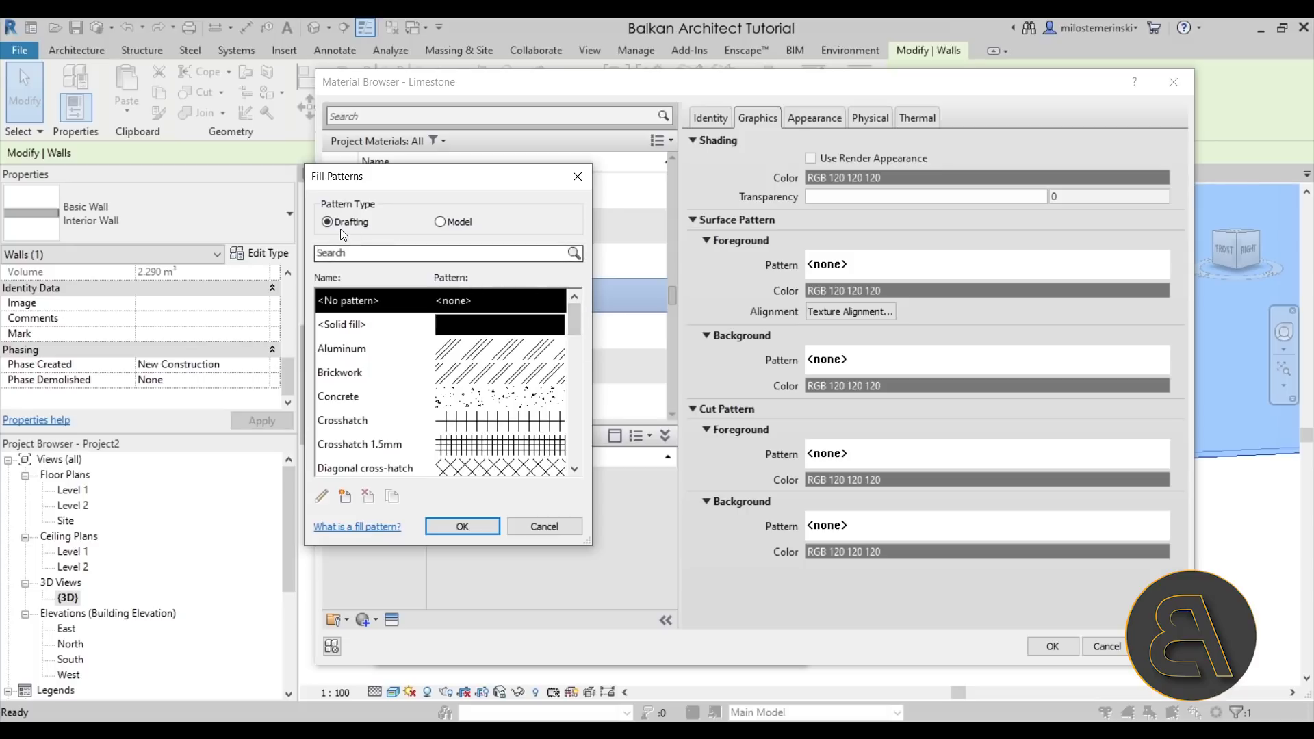
click(451, 221)
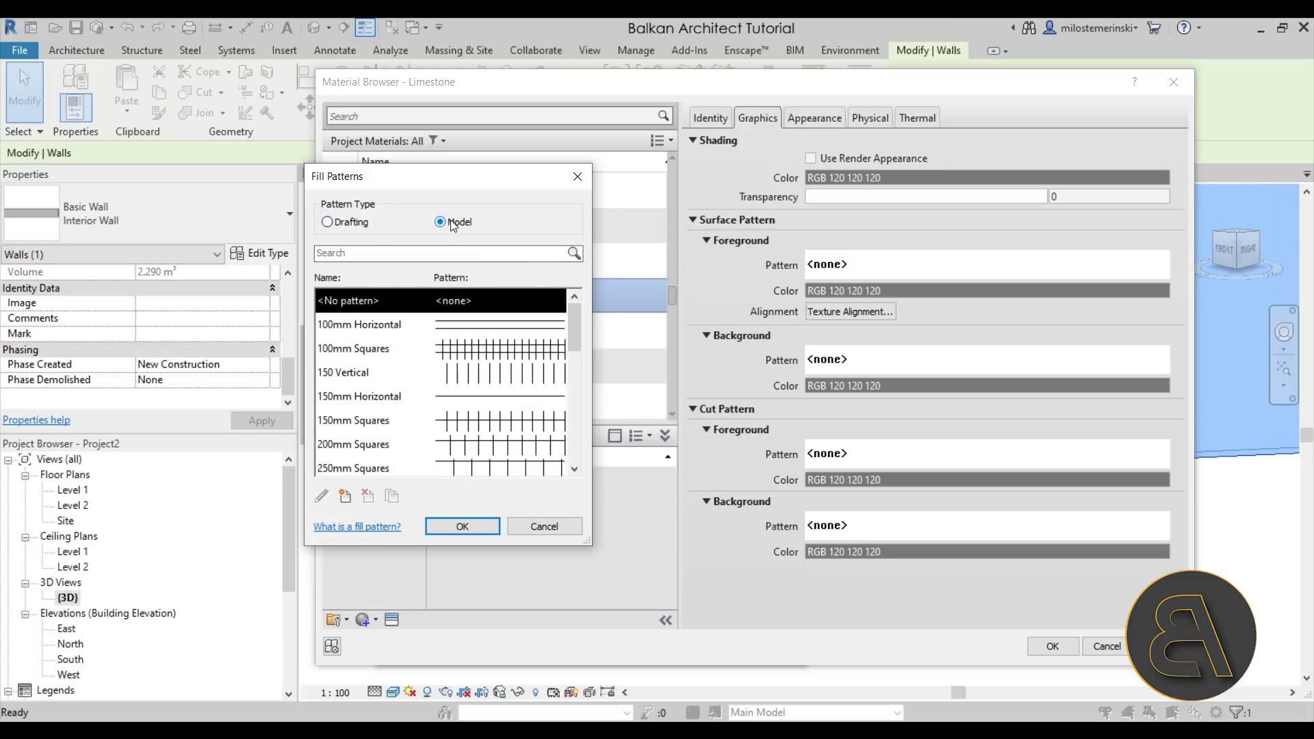
scroll(445, 421, down, 1)
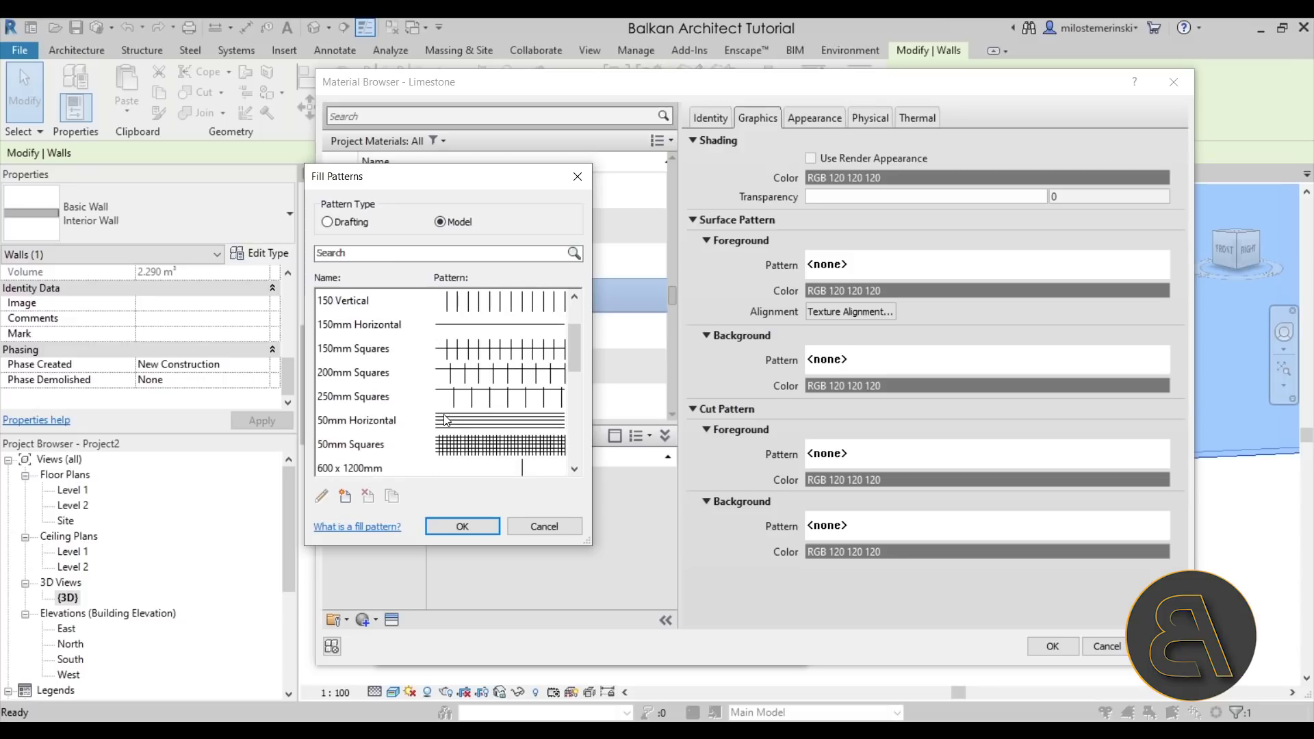
scroll(431, 411, down, 1)
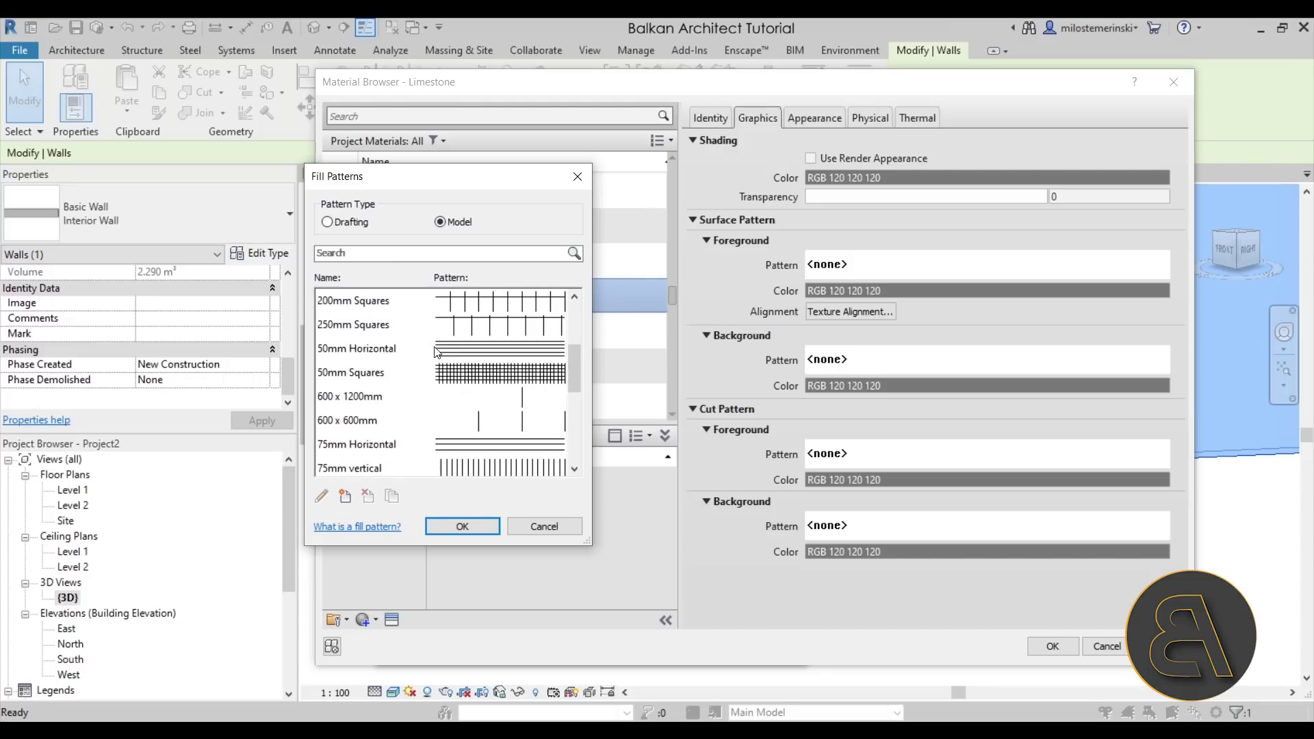
click(360, 423)
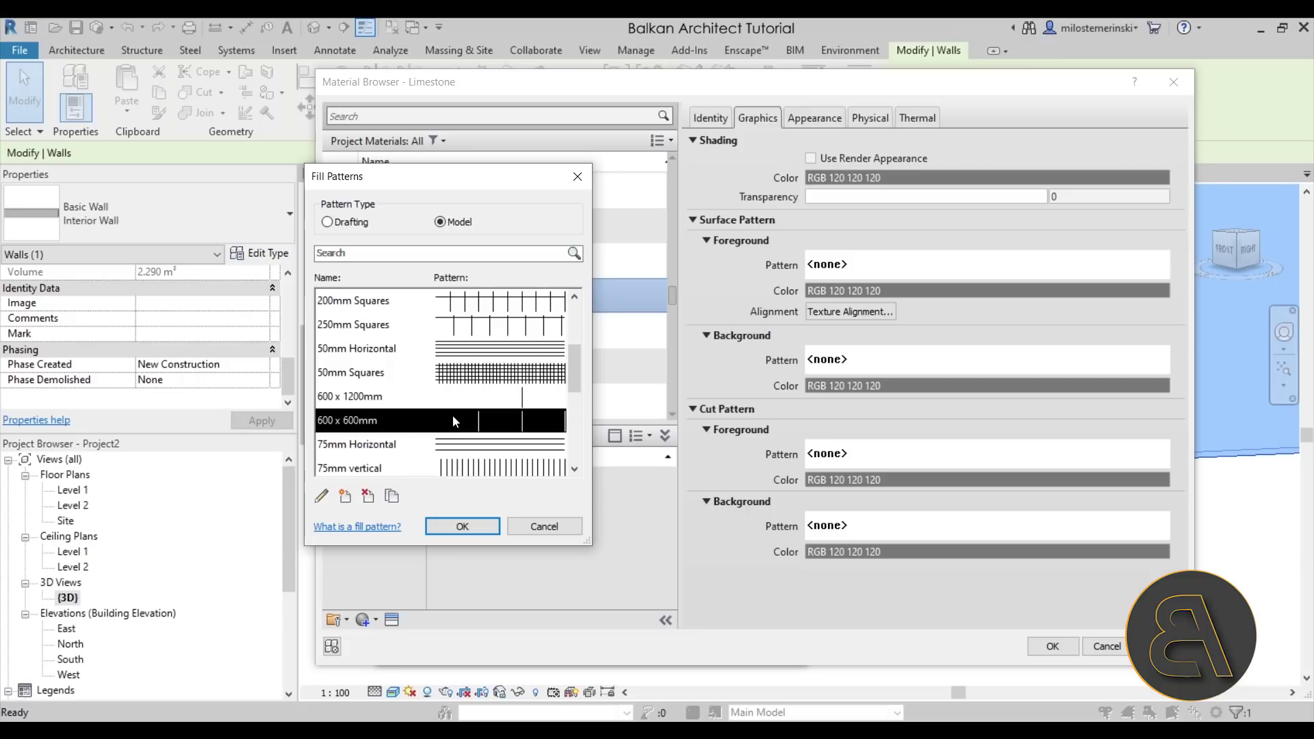
scroll(453, 420, up, 1)
click(361, 375)
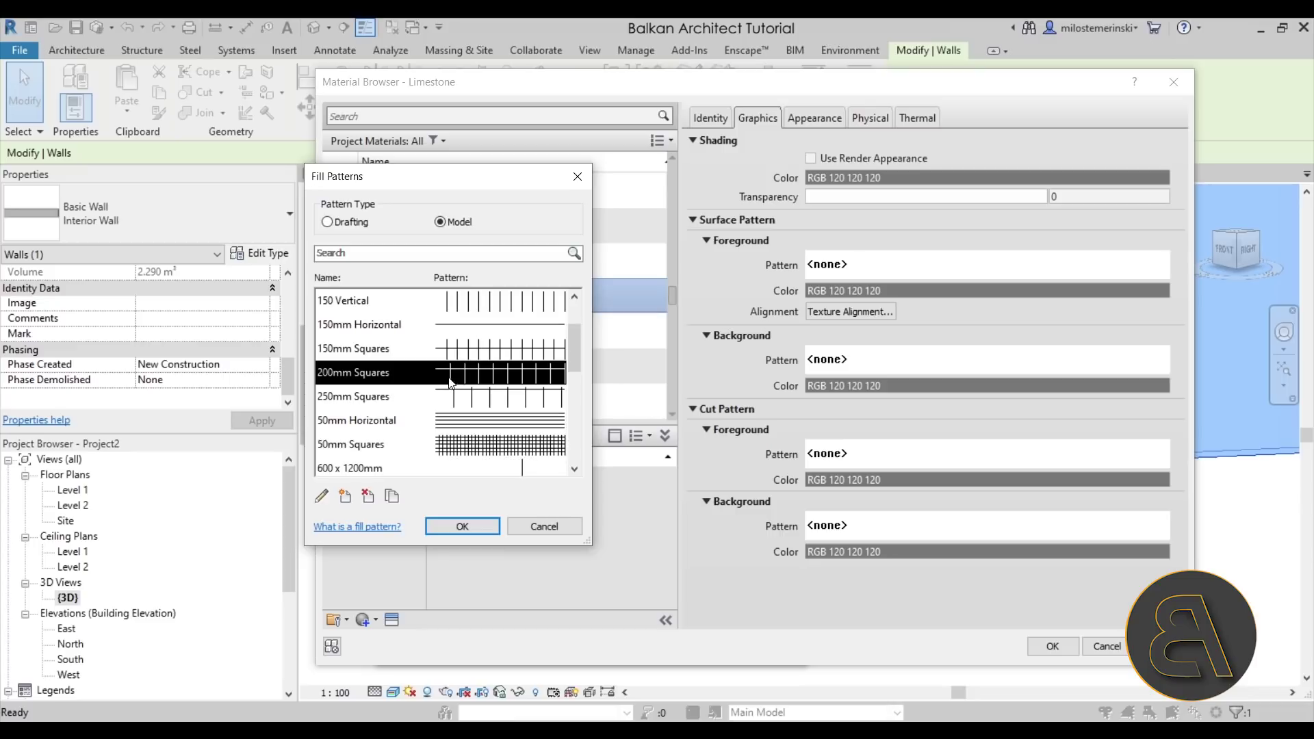
click(471, 529)
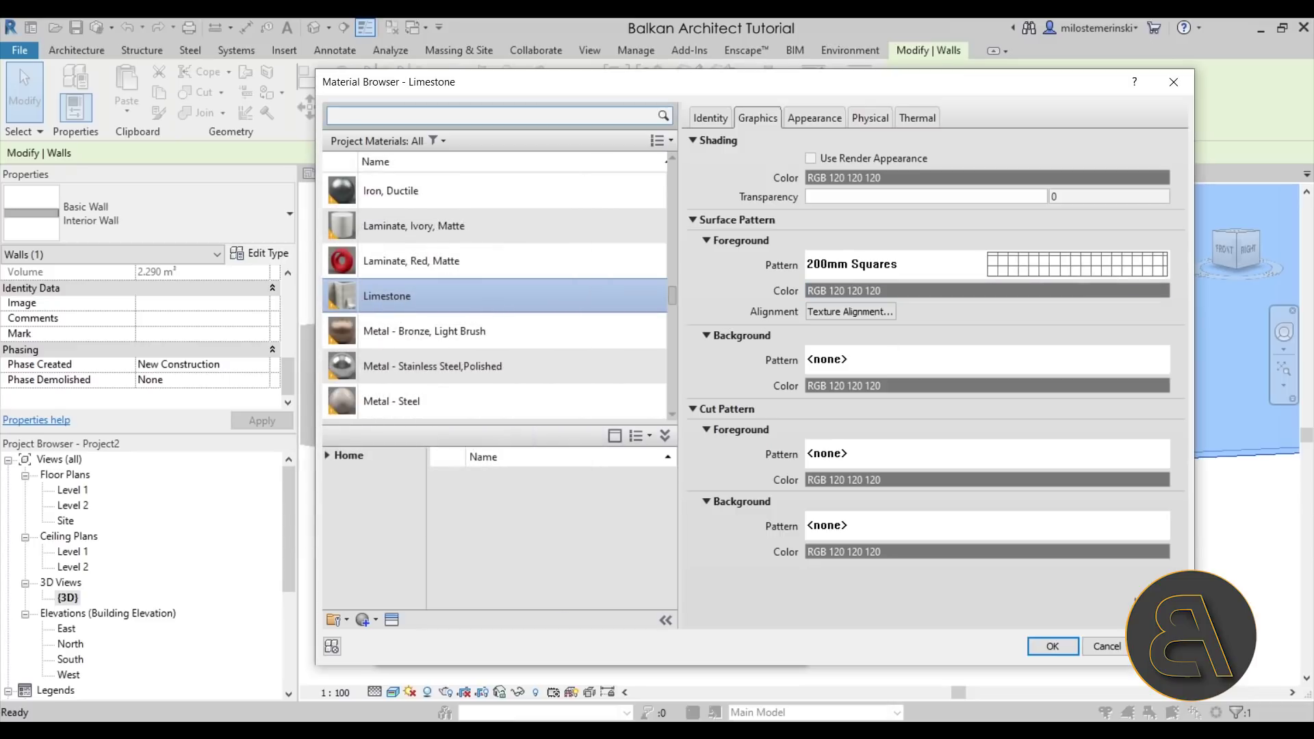
Step: Confirm the material and wall type changes and set the view to Hidden Line
click(1054, 646)
click(571, 628)
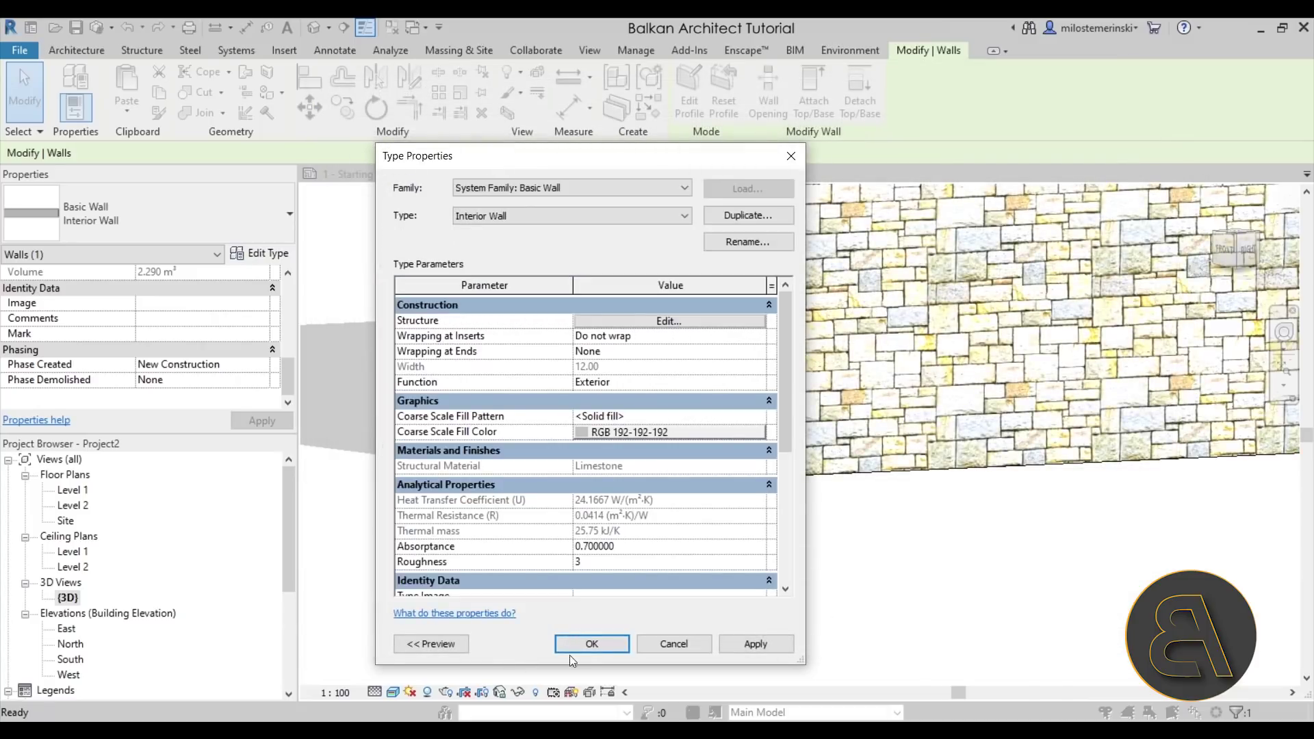
click(588, 645)
click(412, 678)
click(392, 692)
click(479, 607)
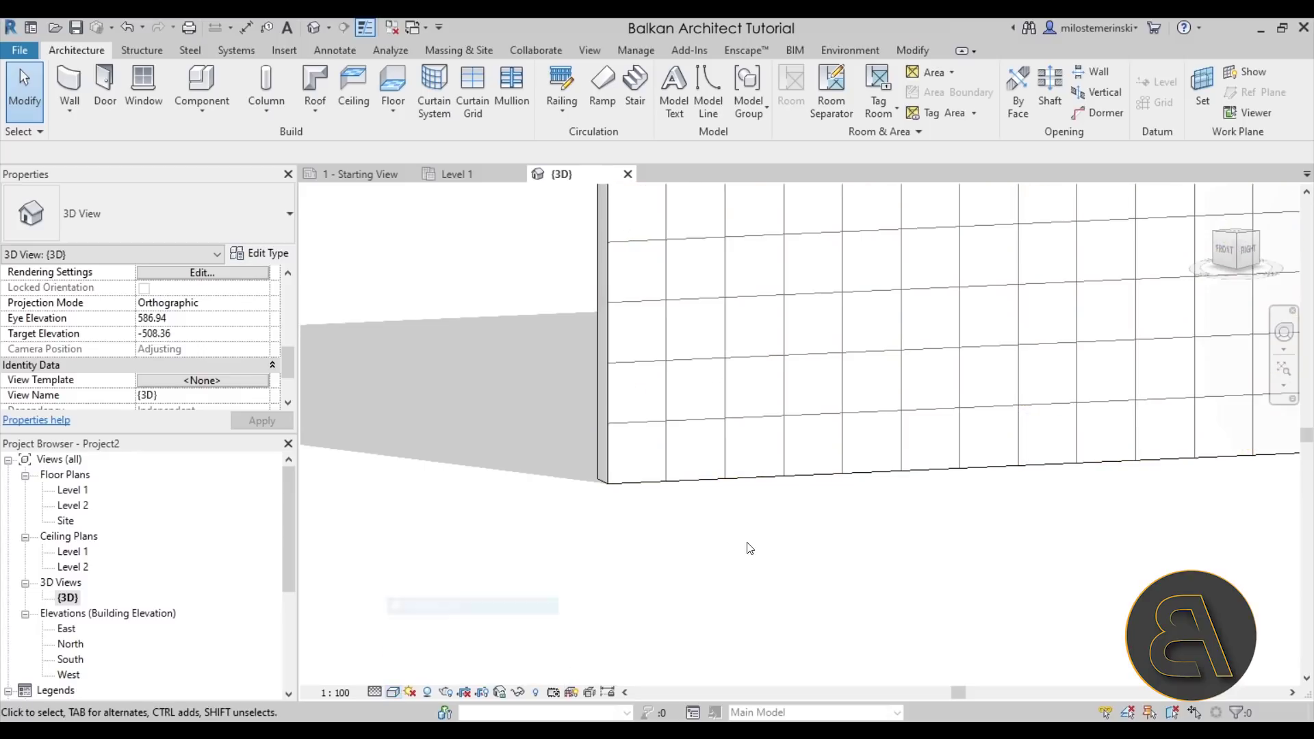
click(684, 427)
Step: Drag the wall's lower horizontal pattern line further down
key(Escape)
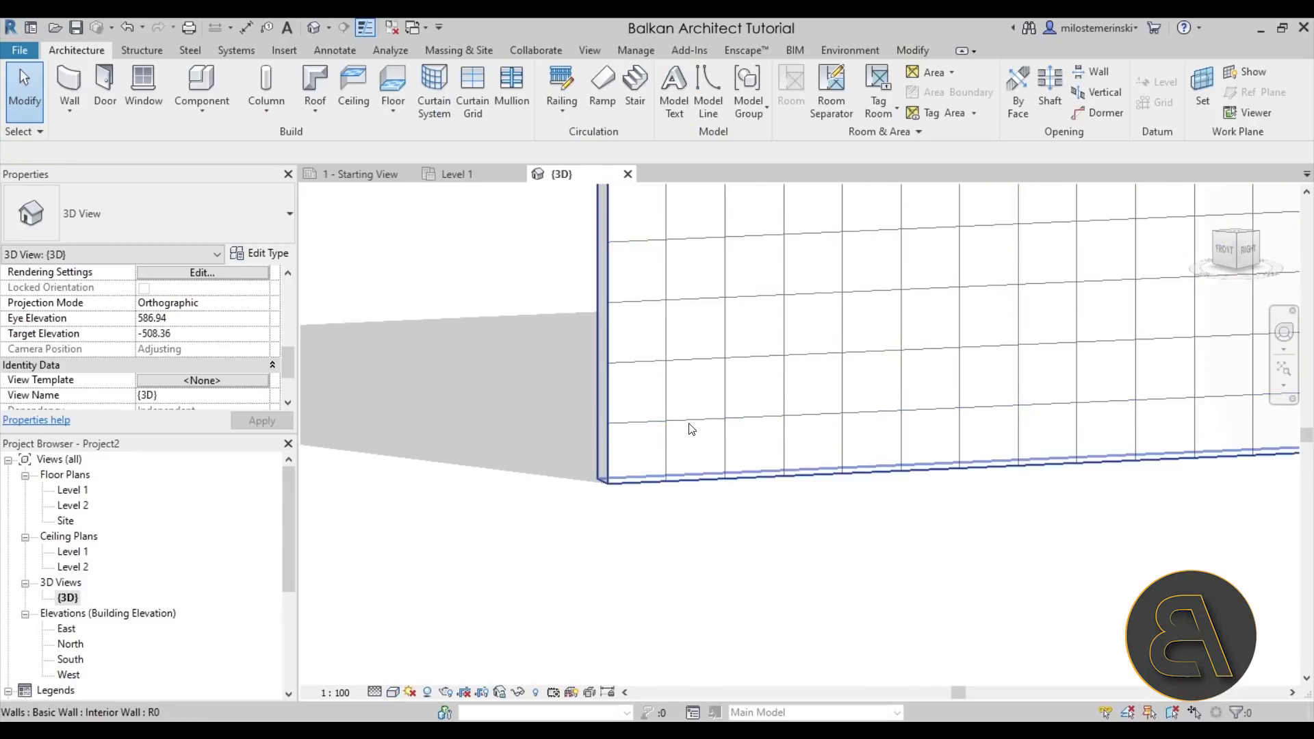
click(685, 428)
scroll(674, 421, up, 2)
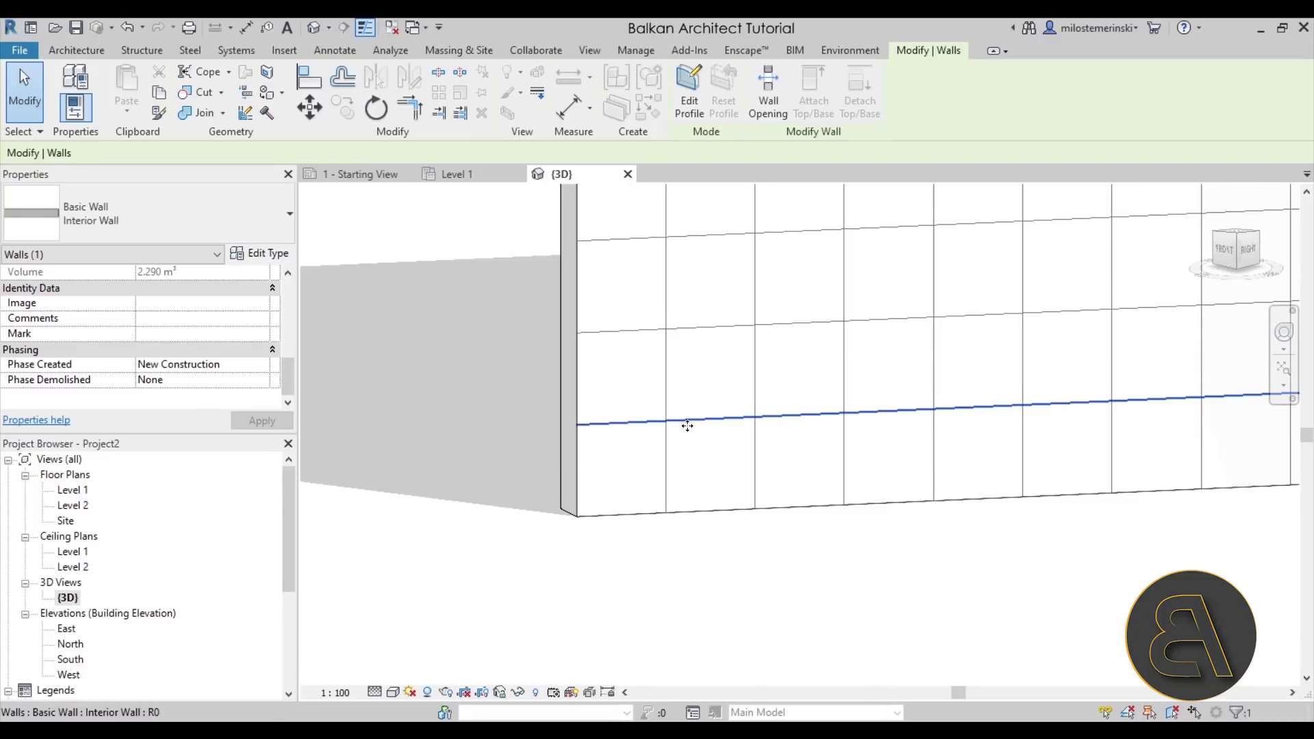
drag(690, 419, 678, 449)
click(681, 616)
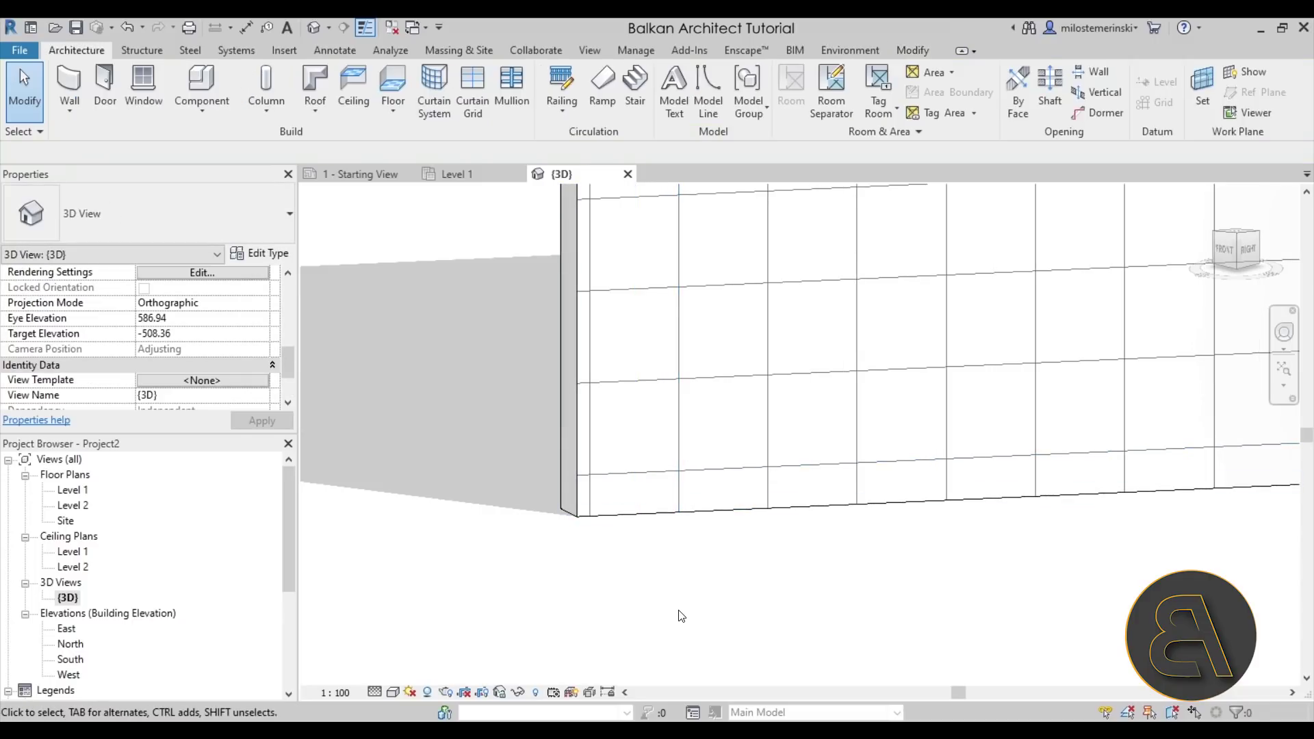
Step: Switch back to Realistic style and zoom around the shifted stone texture
click(393, 691)
click(412, 660)
scroll(631, 451, up, 2)
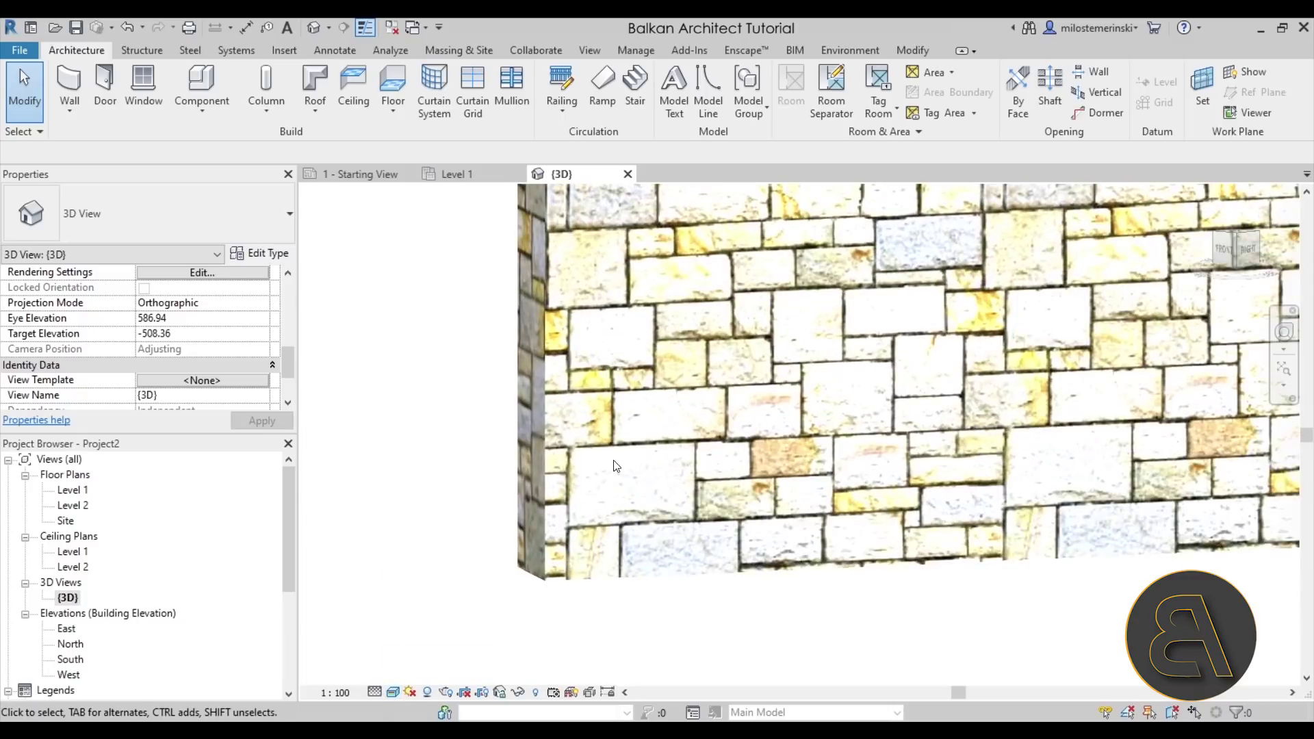
middle_drag(606, 429, 483, 415)
scroll(560, 457, up, 2)
scroll(483, 414, up, 2)
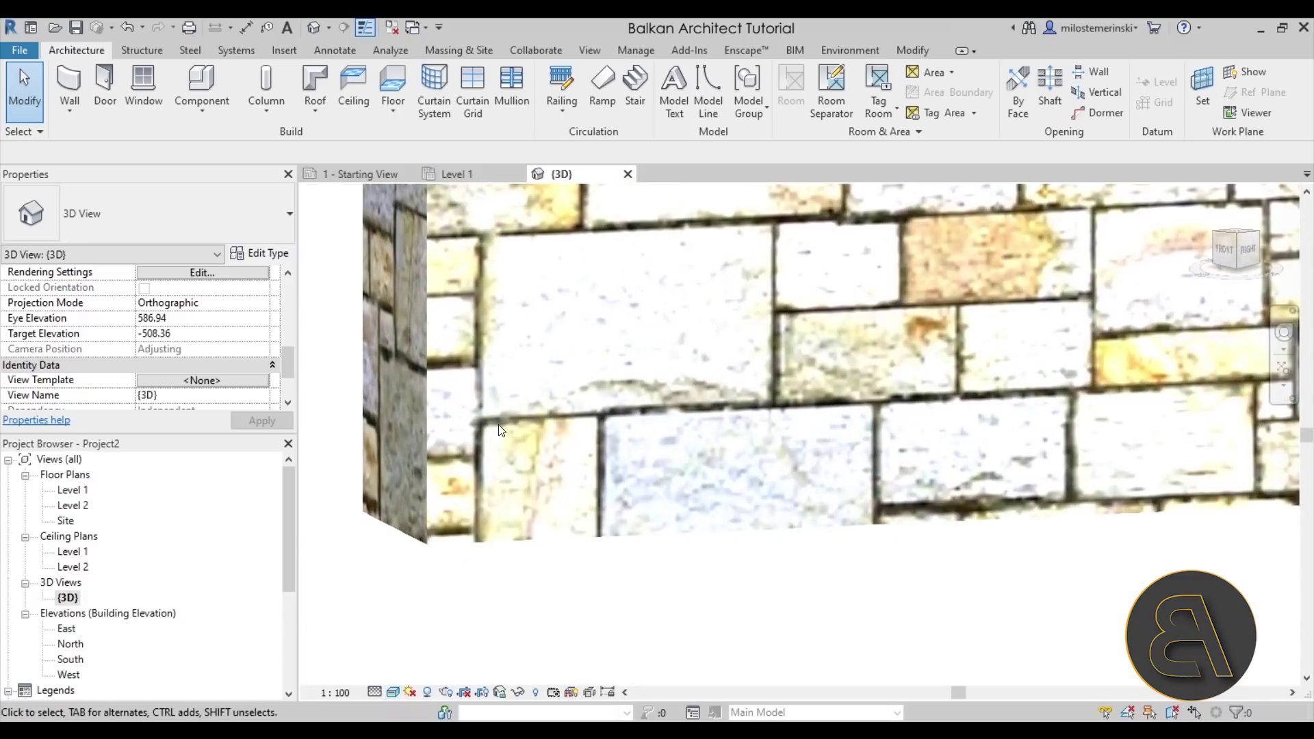
scroll(483, 413, down, 5)
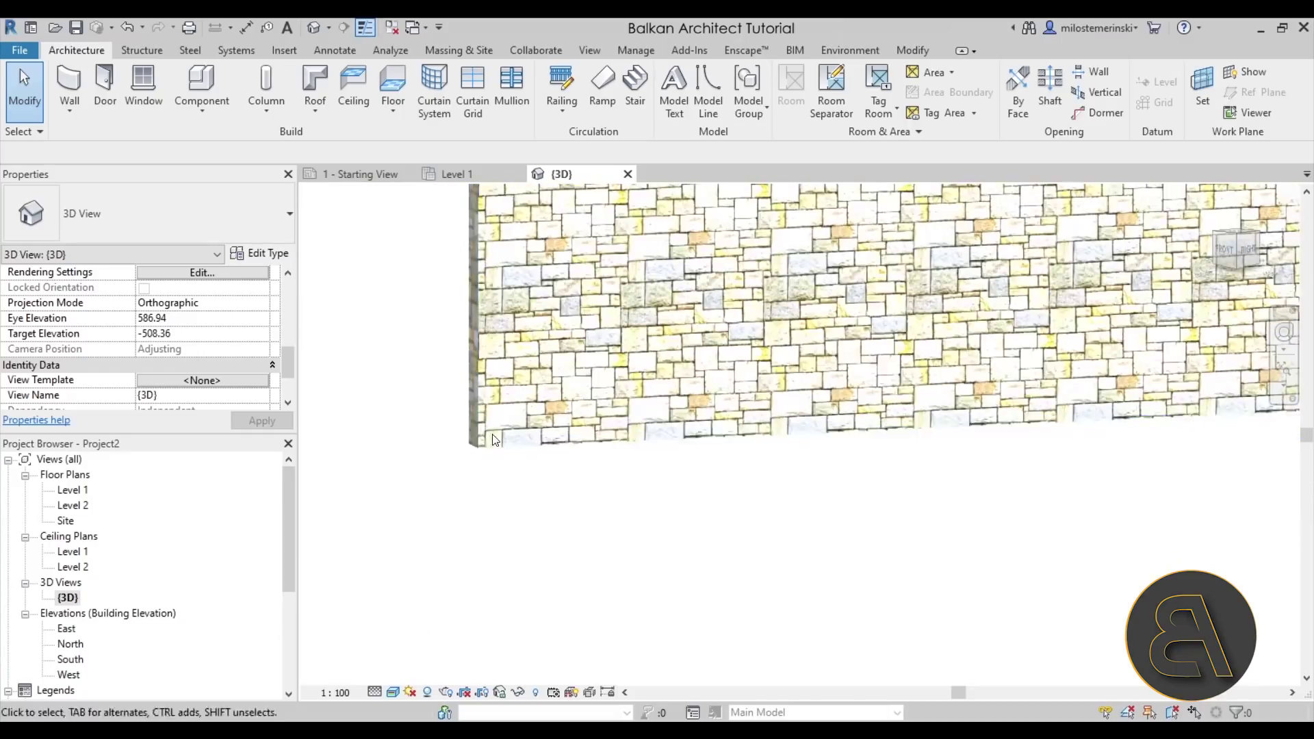
scroll(490, 439, up, 3)
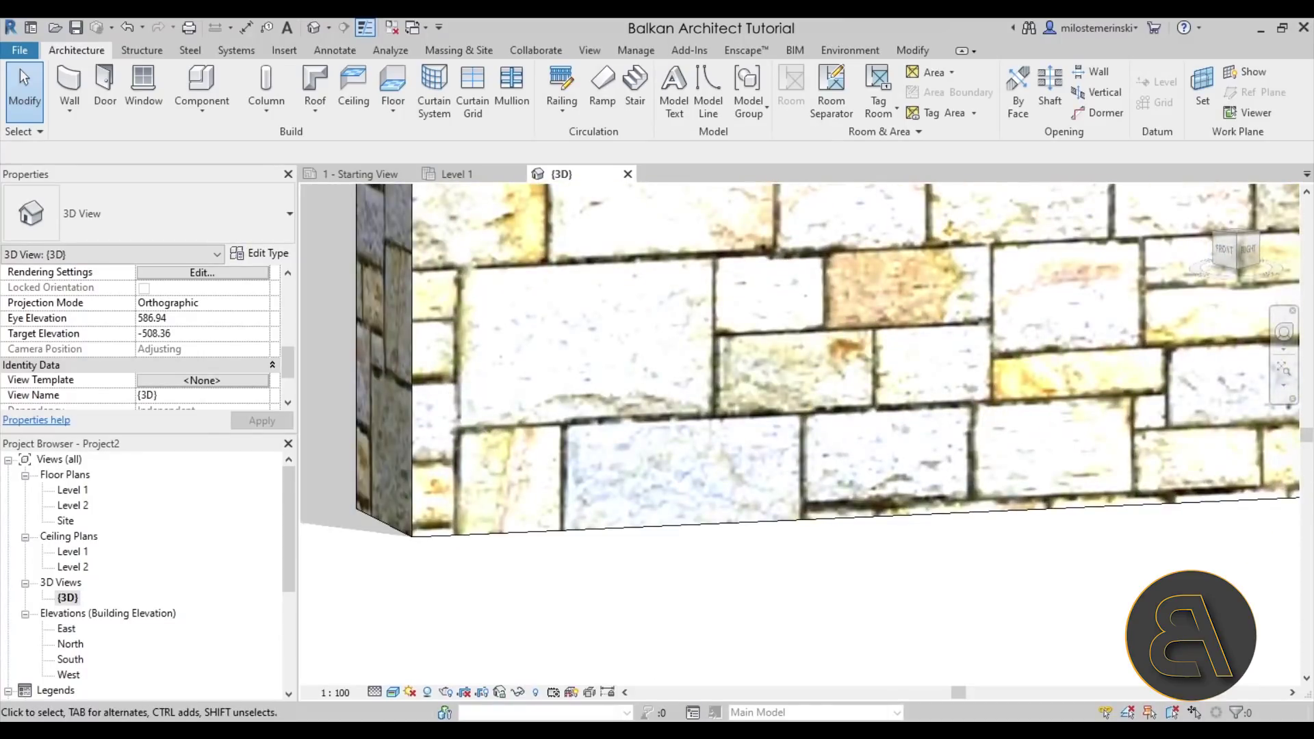
scroll(564, 436, down, 5)
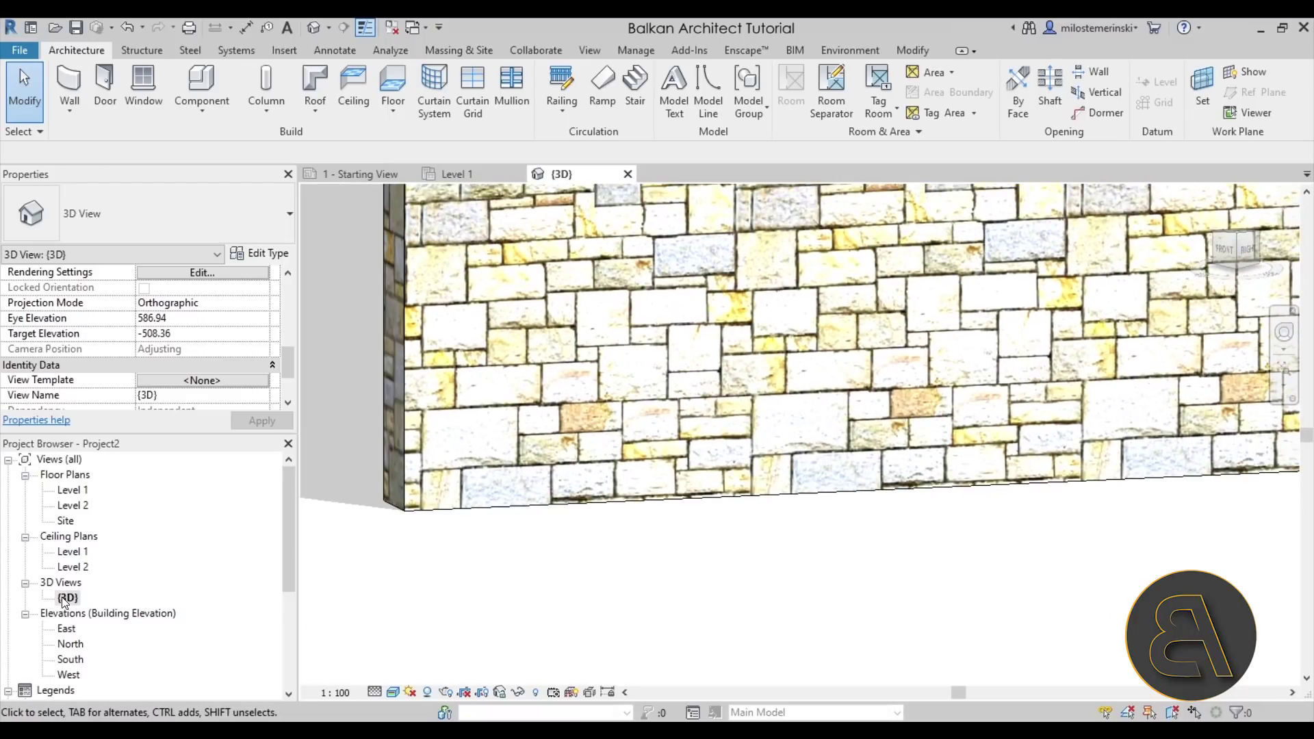
Step: Duplicate the {3D} view and dock the copy beside the original
right_click(63, 598)
mouse_move(166, 338)
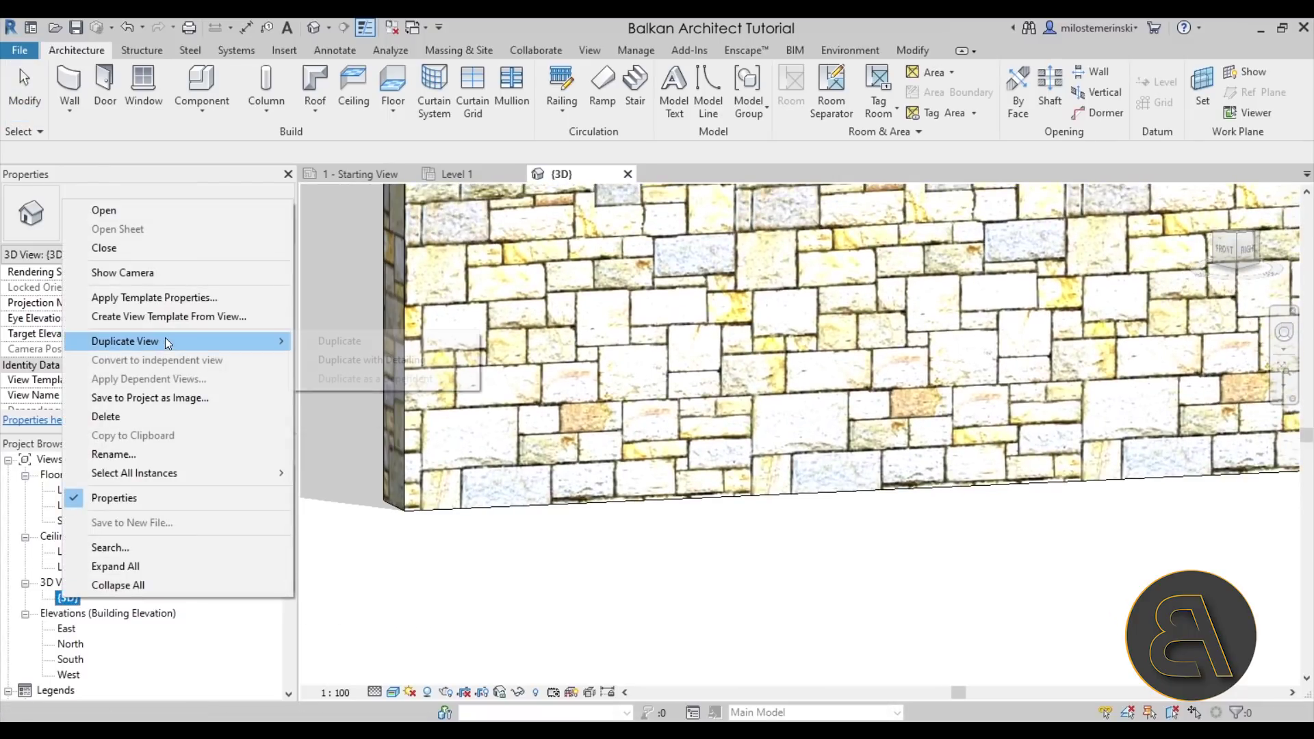
click(380, 344)
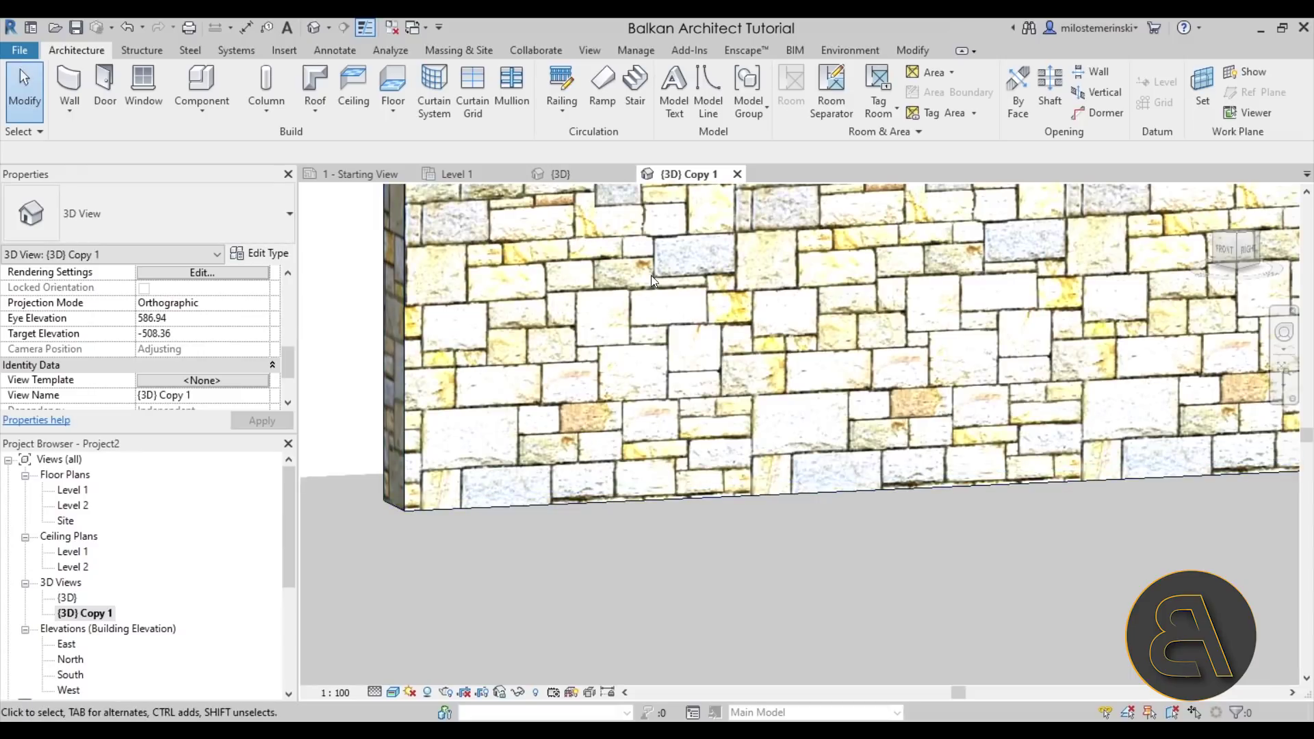
drag(681, 189, 1311, 351)
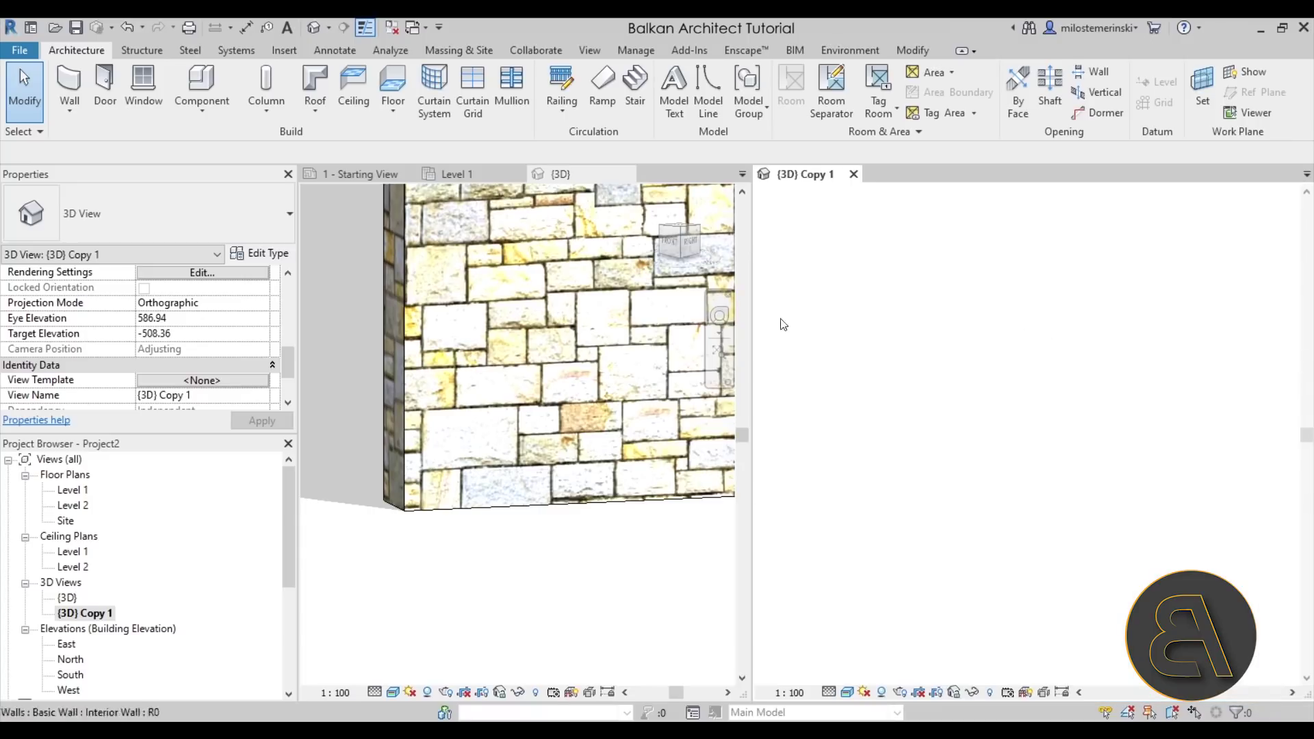
Step: Set the {3D} Copy 1 view to Hidden Line style
click(724, 317)
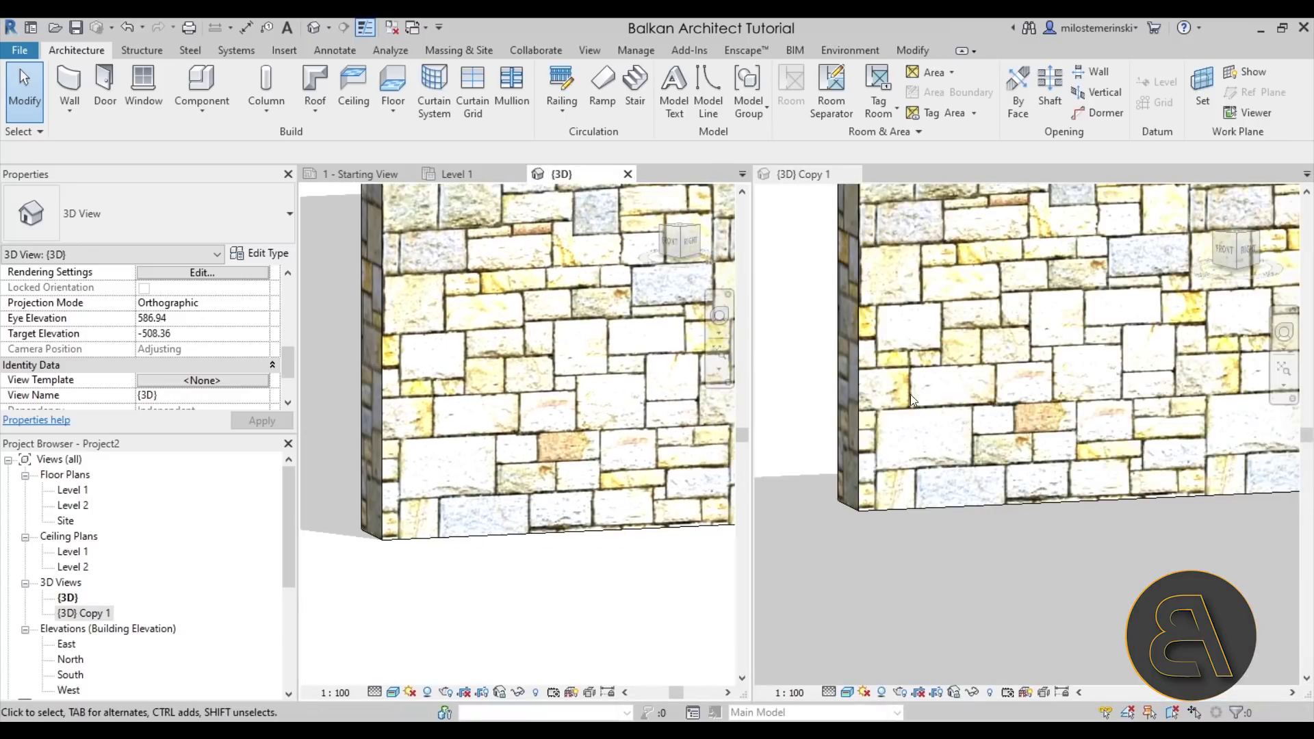
click(921, 392)
middle_drag(921, 392, 932, 420)
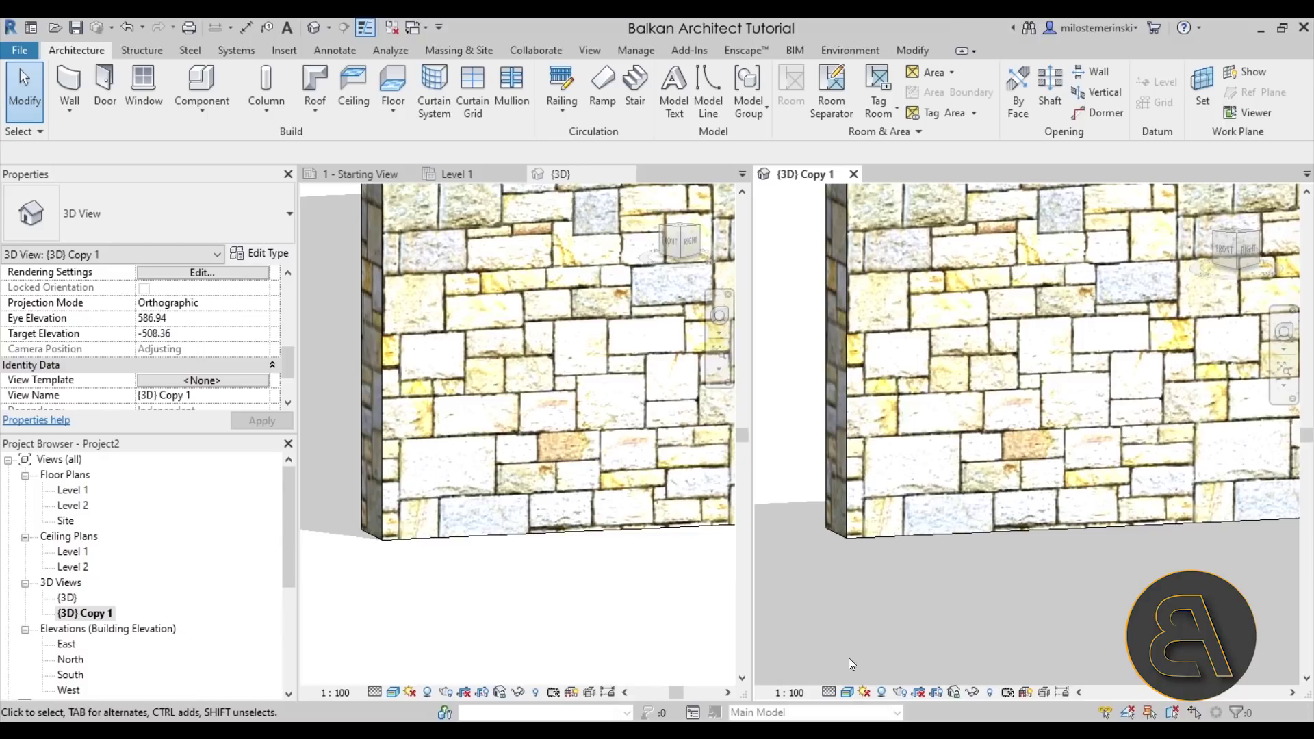
click(848, 691)
click(883, 607)
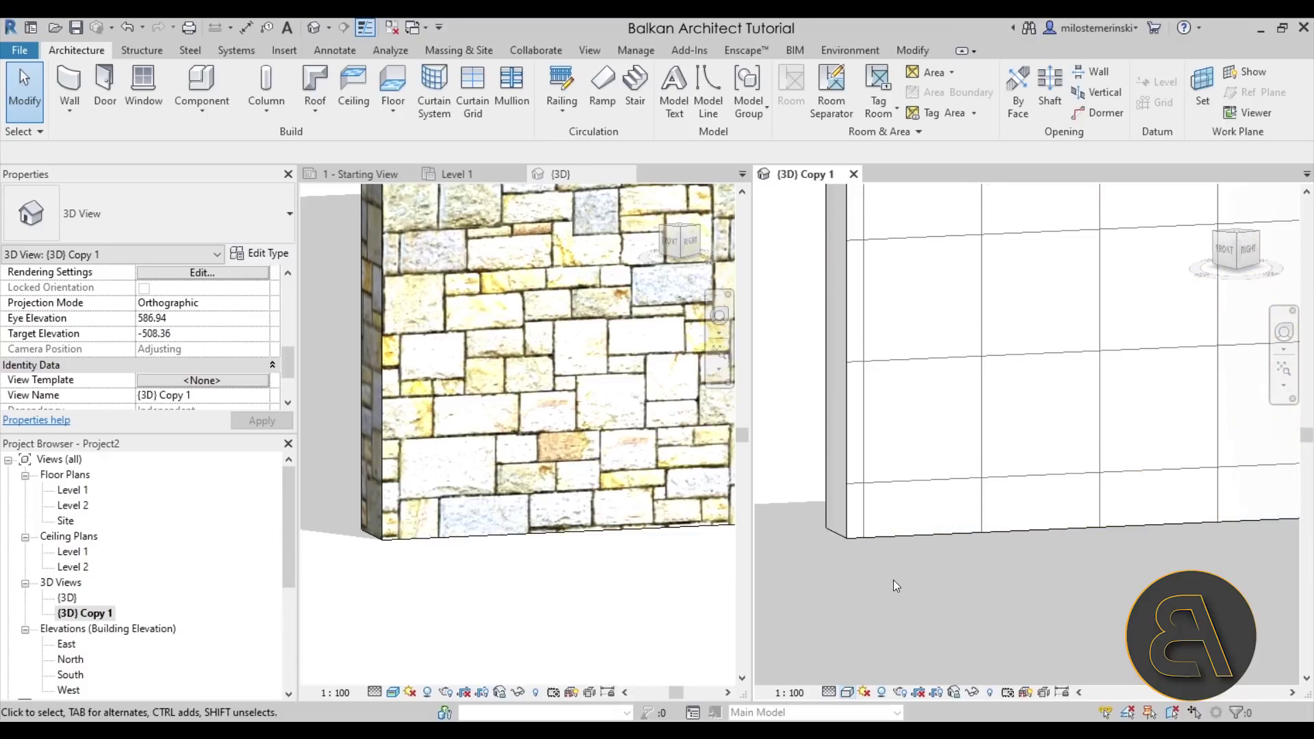
Step: Shift the stones by moving a vertical pattern line, nudging it right then left
click(903, 482)
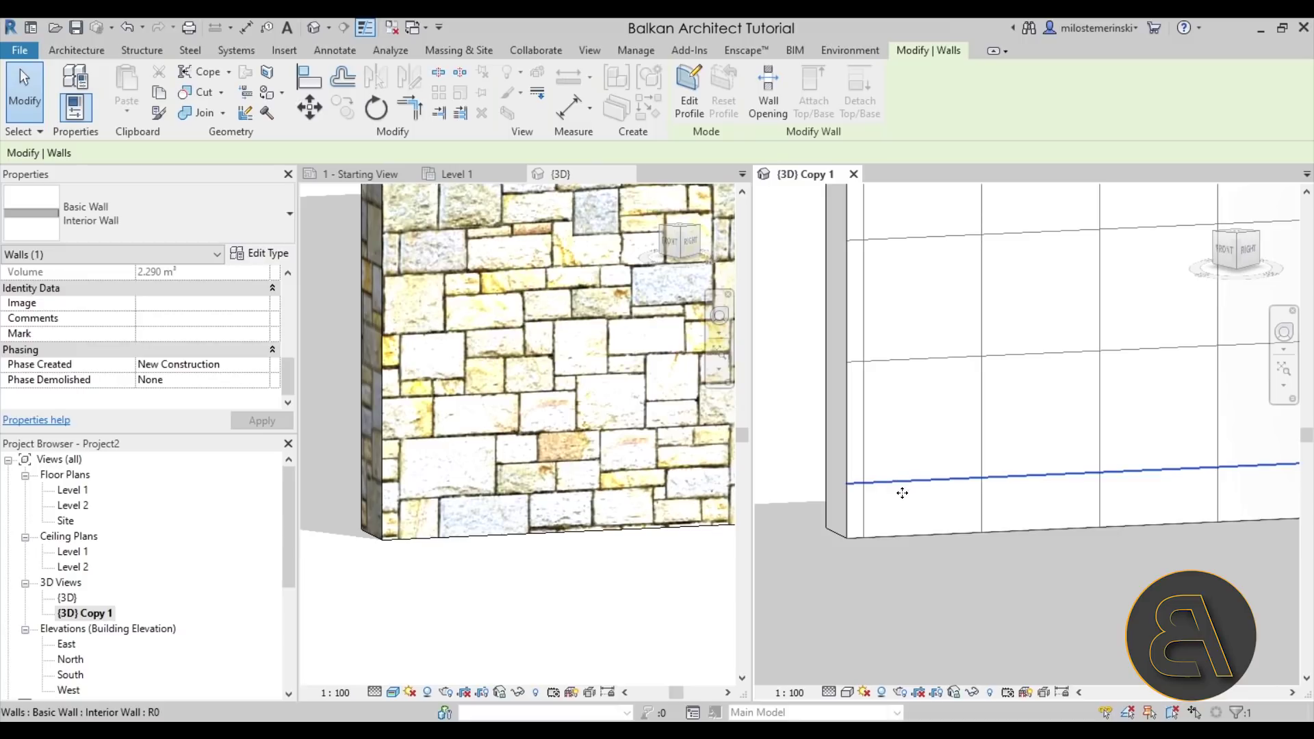
drag(902, 495, 921, 538)
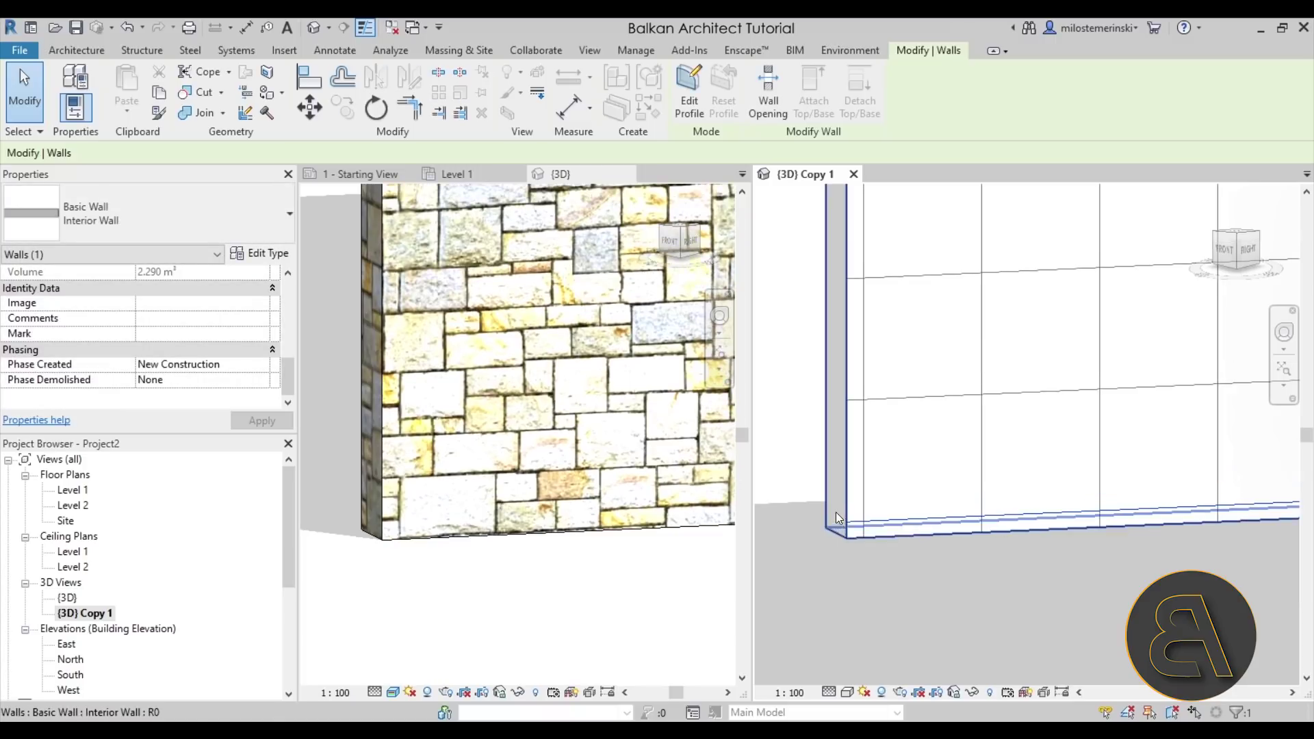
click(982, 456)
drag(957, 461, 958, 461)
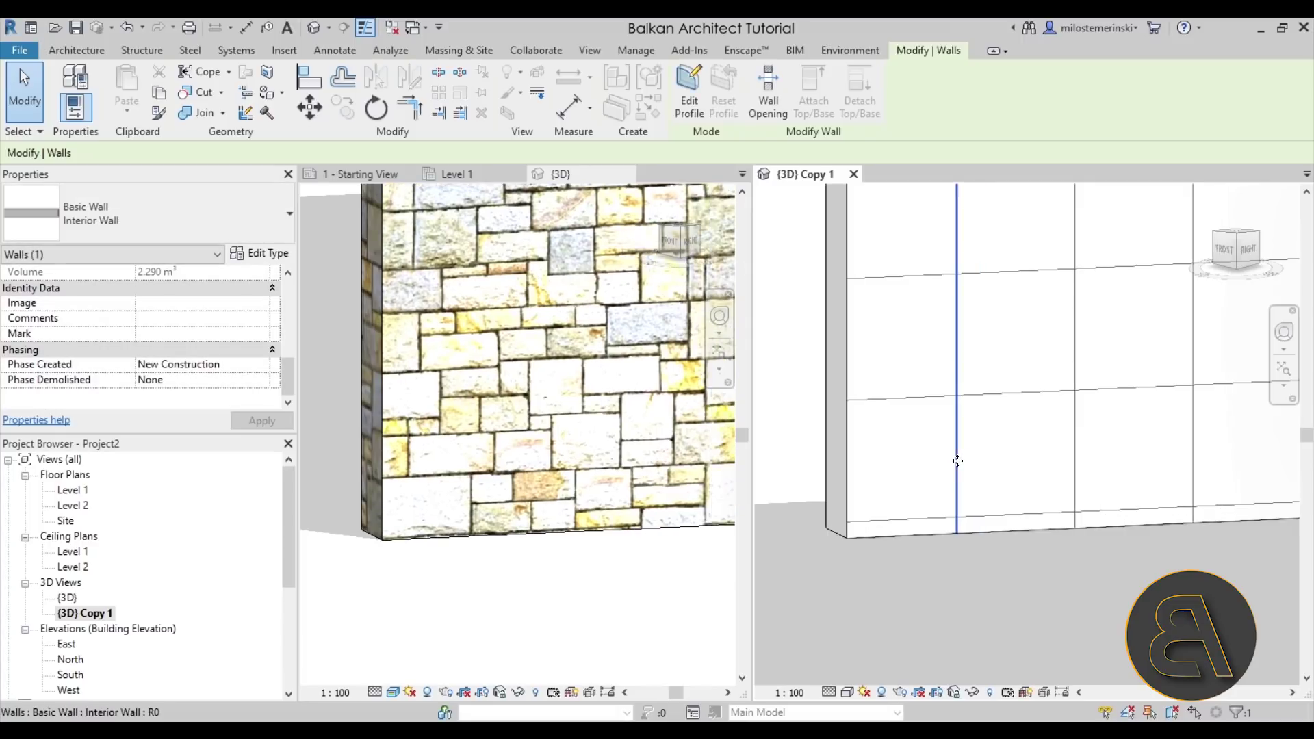
key(Right)
key(Right)
key(Left)
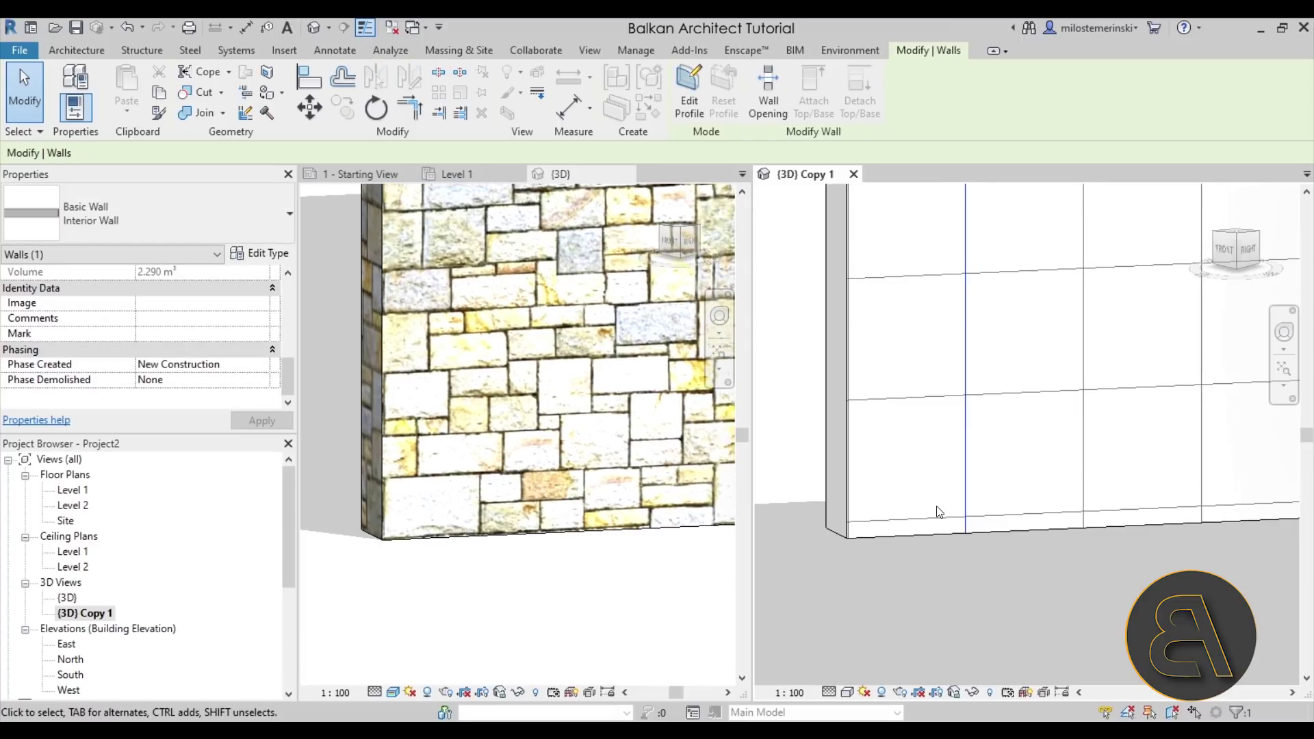
Step: Nudge the bottom horizontal pattern line down and check the textured {3D} view
click(942, 519)
key(Down)
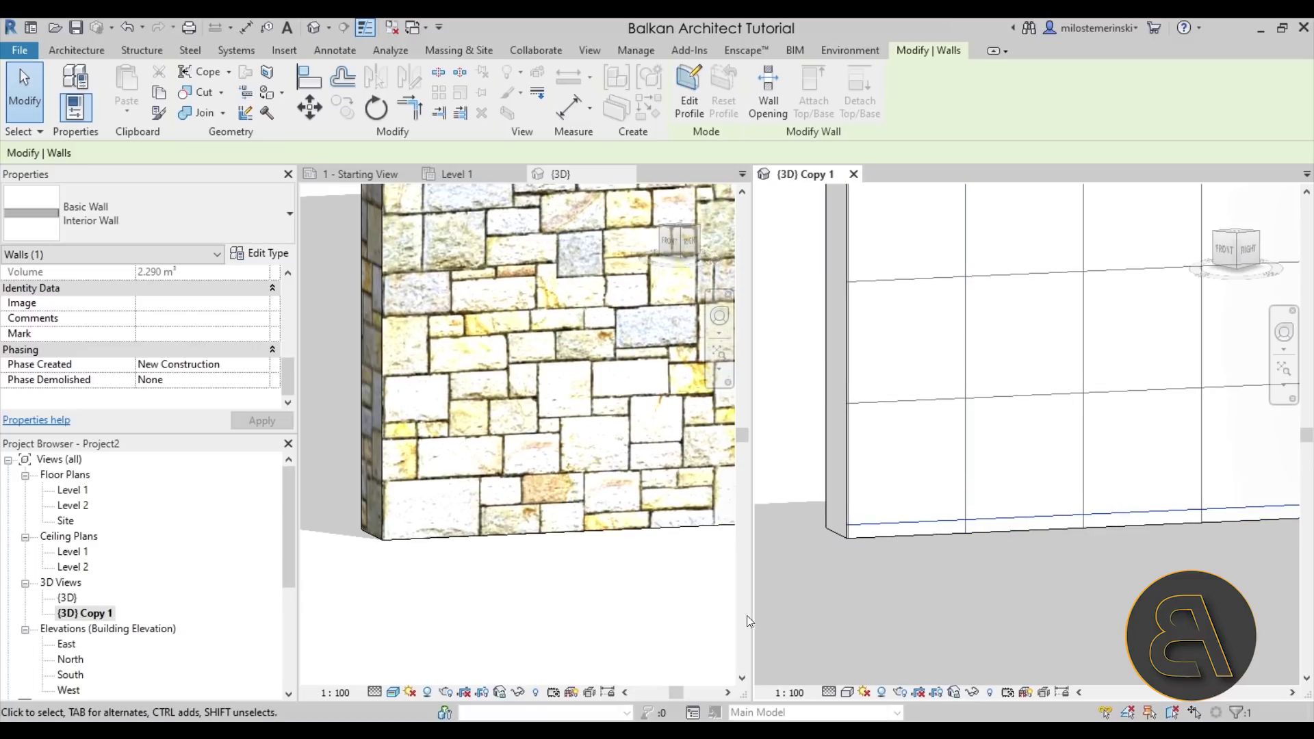
click(671, 625)
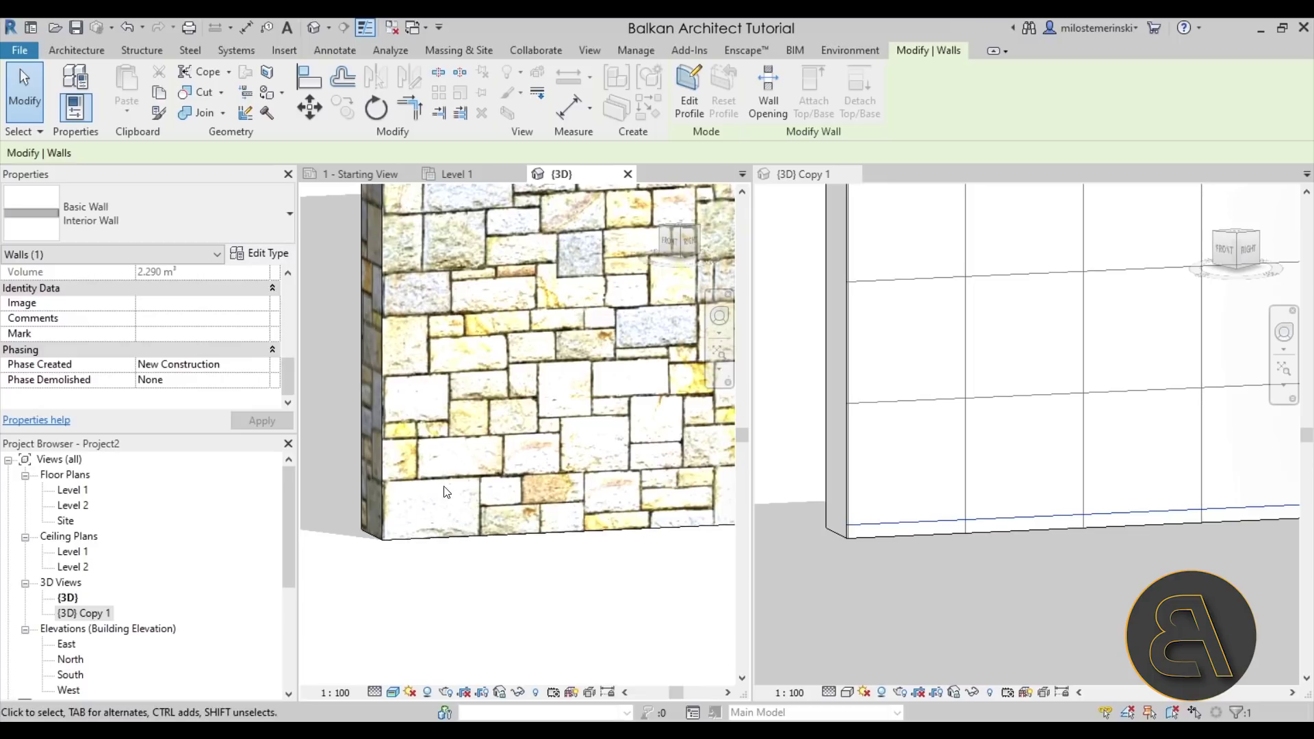
scroll(463, 560, down, 3)
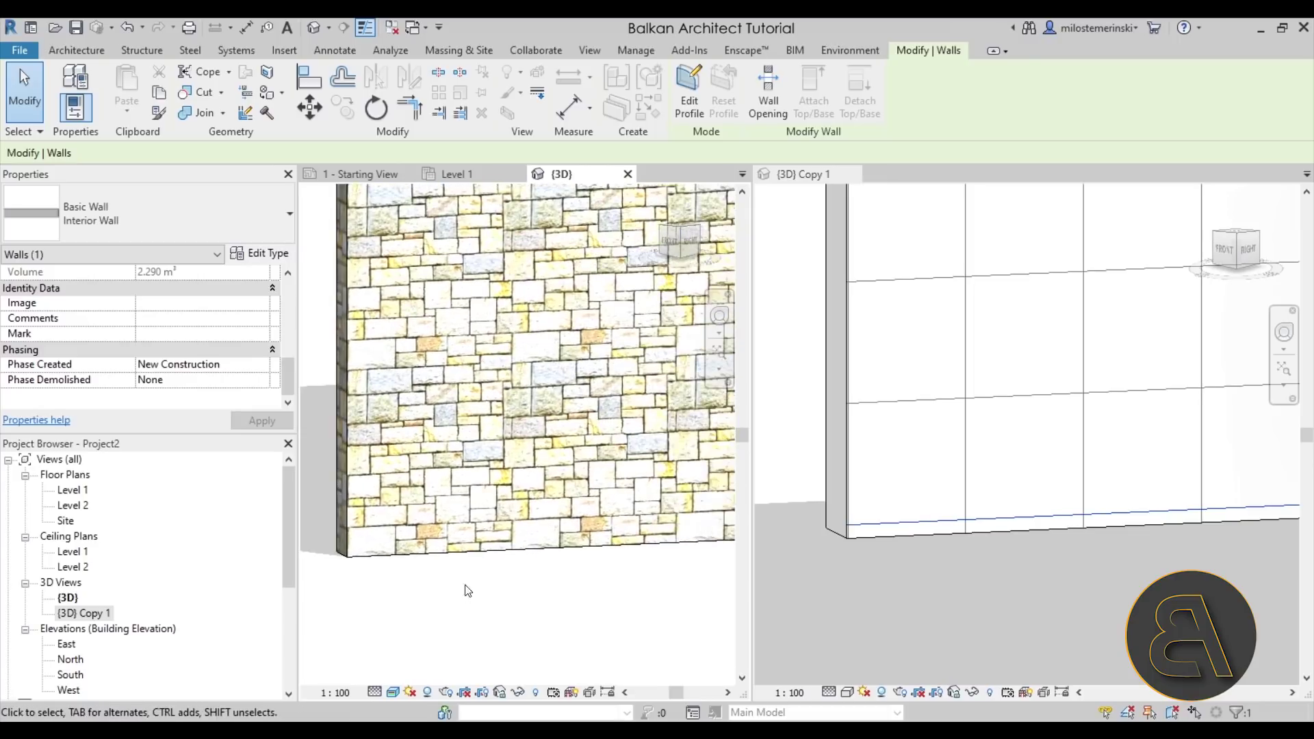
click(1003, 405)
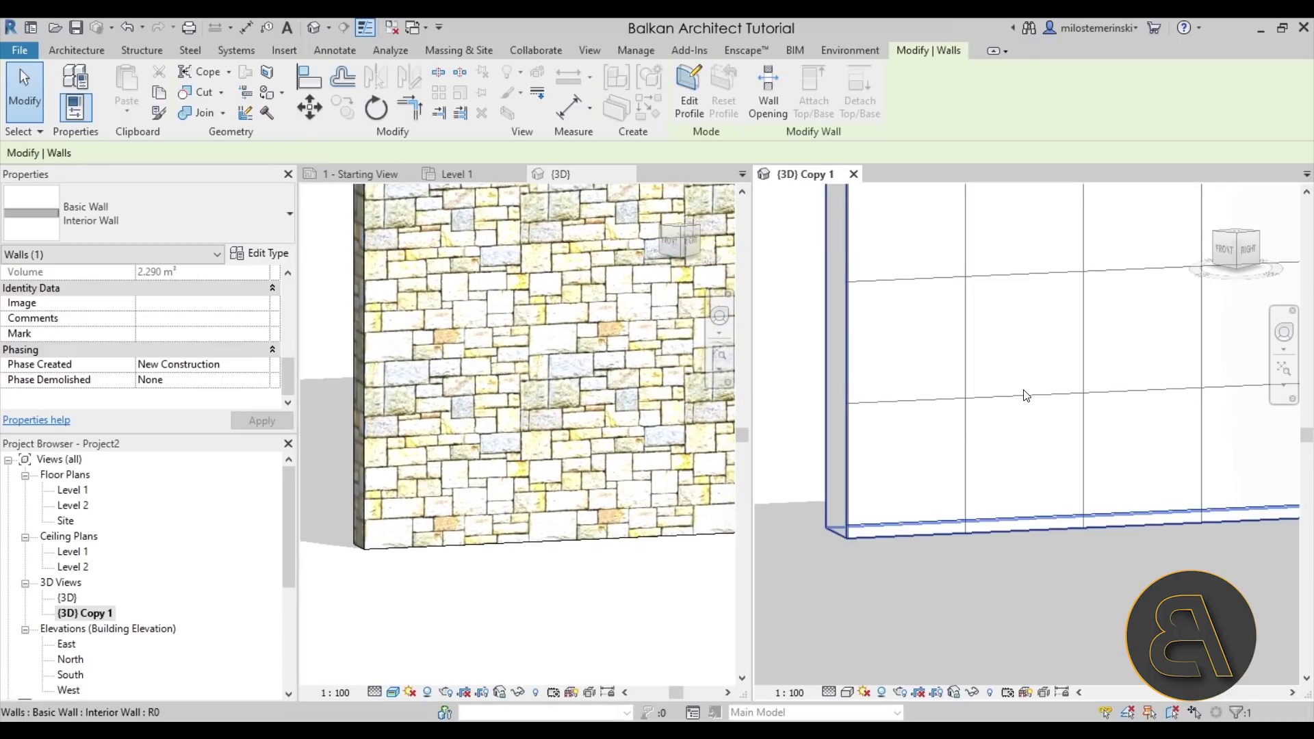
scroll(988, 446, down, 3)
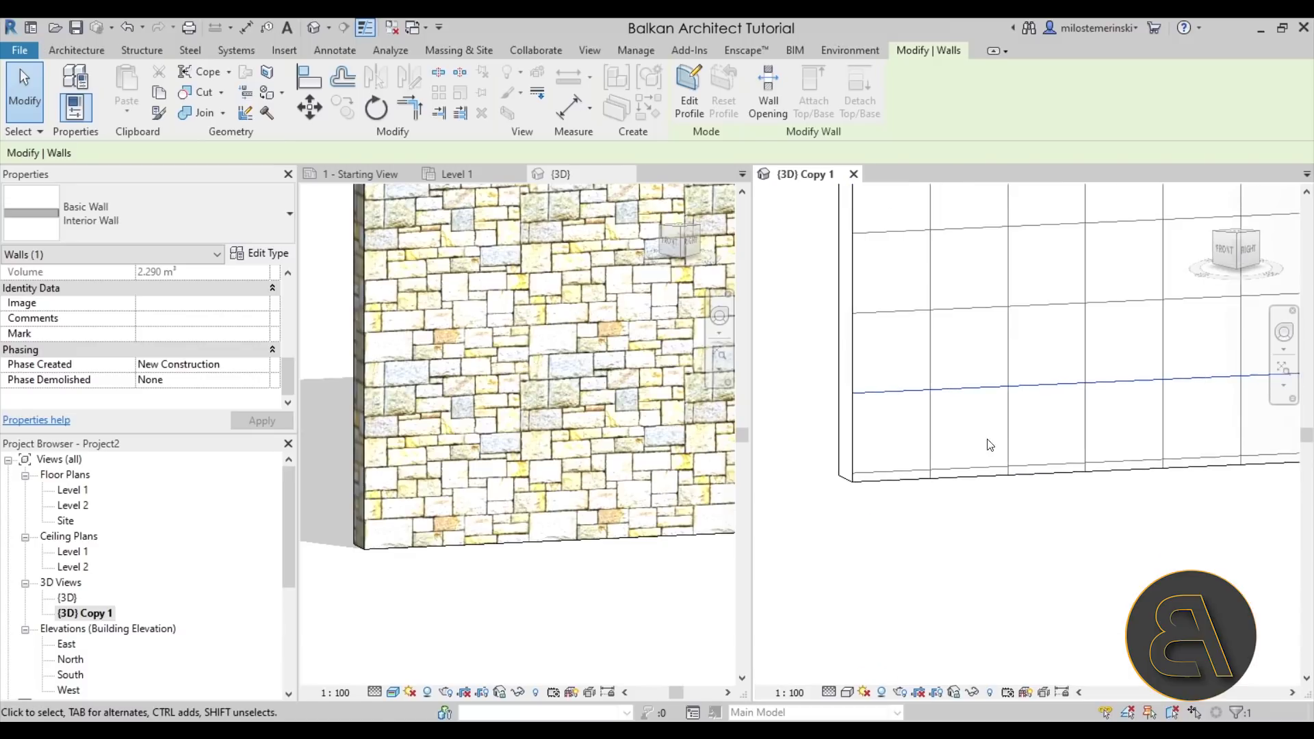
Step: Rotate the selected pattern line with RO so the grid runs diagonally
click(379, 117)
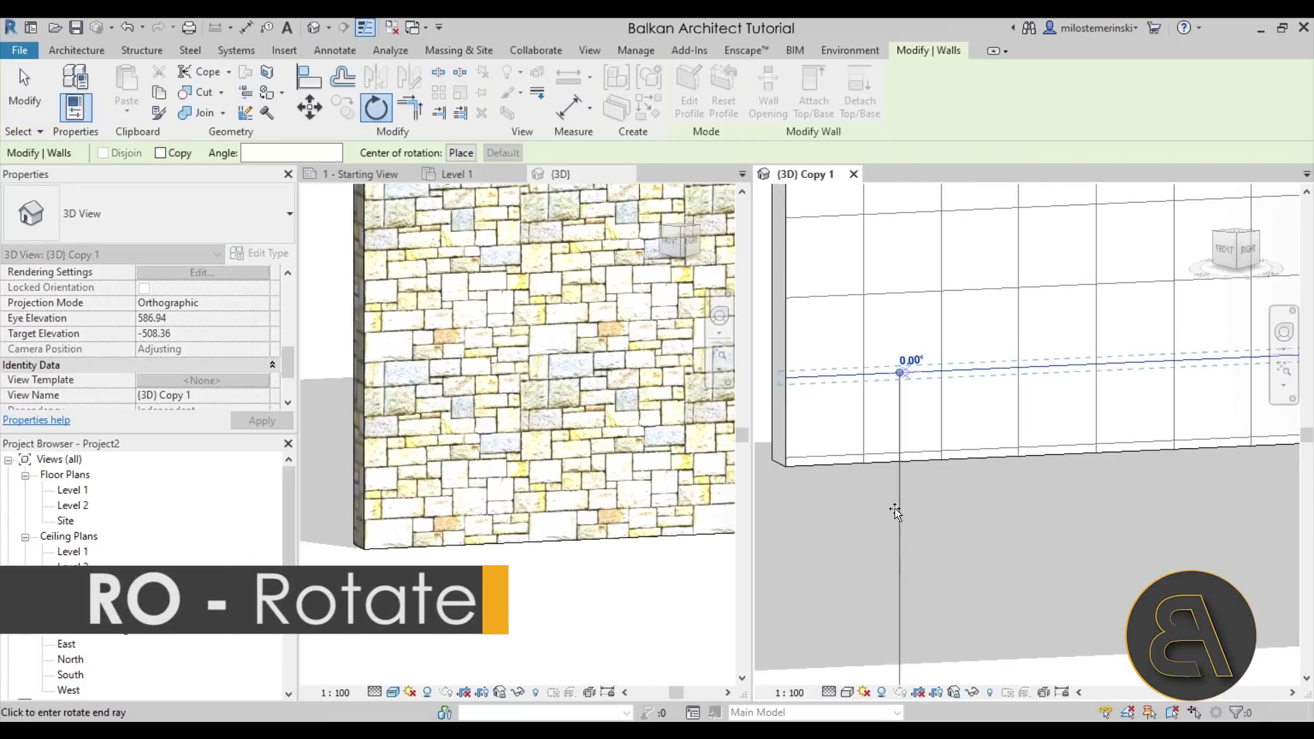
click(894, 508)
click(965, 470)
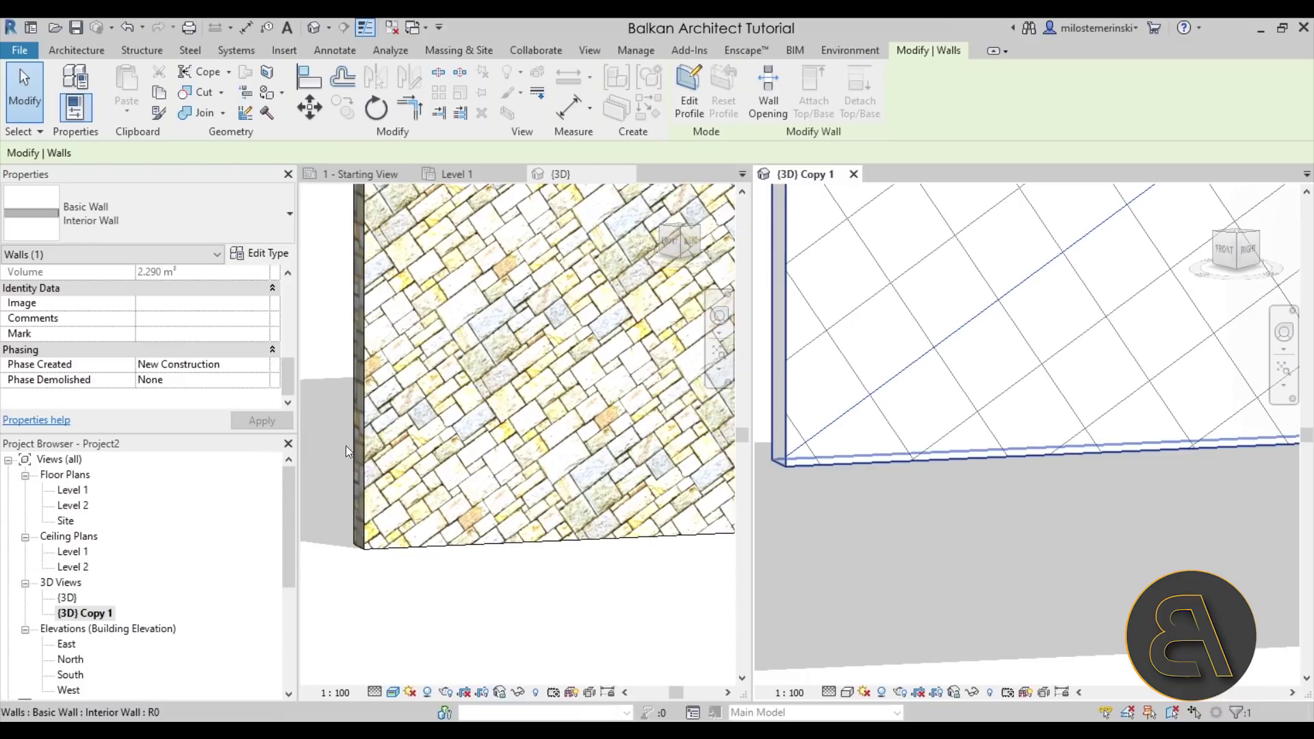
scroll(382, 547, up, 4)
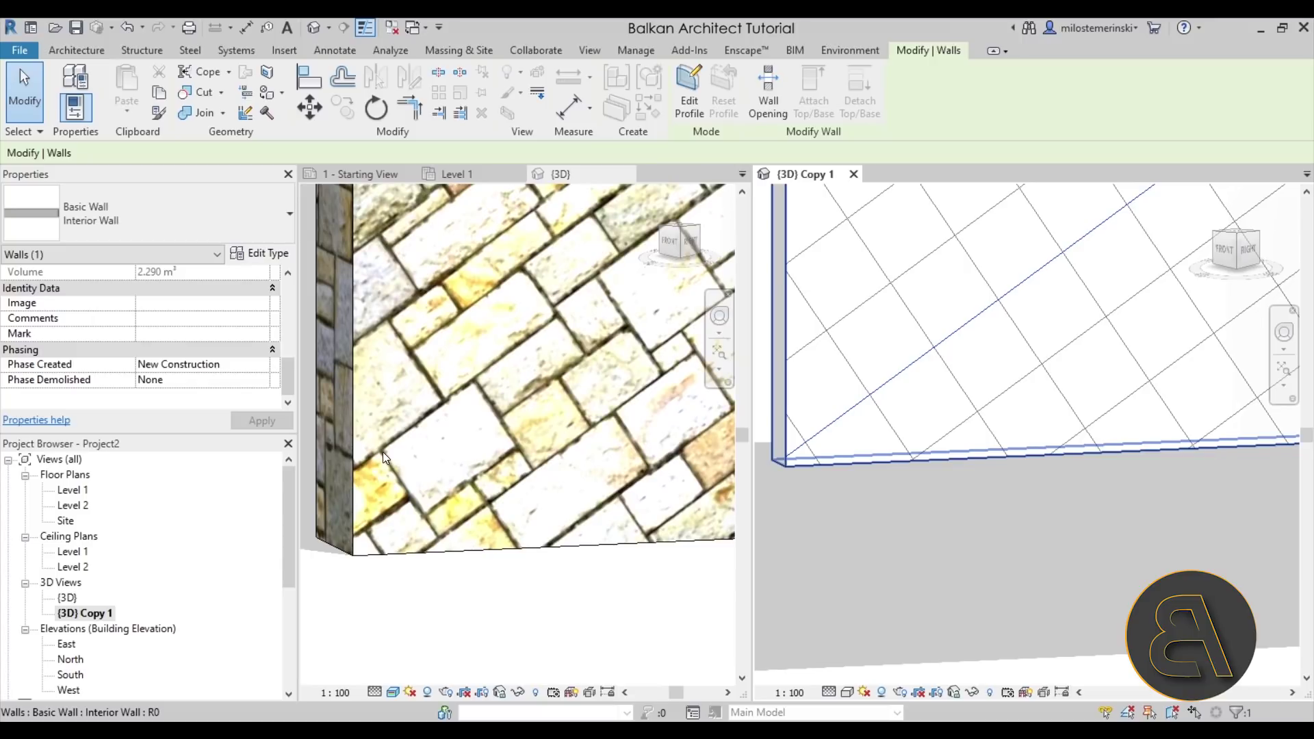
key(Escape)
click(904, 404)
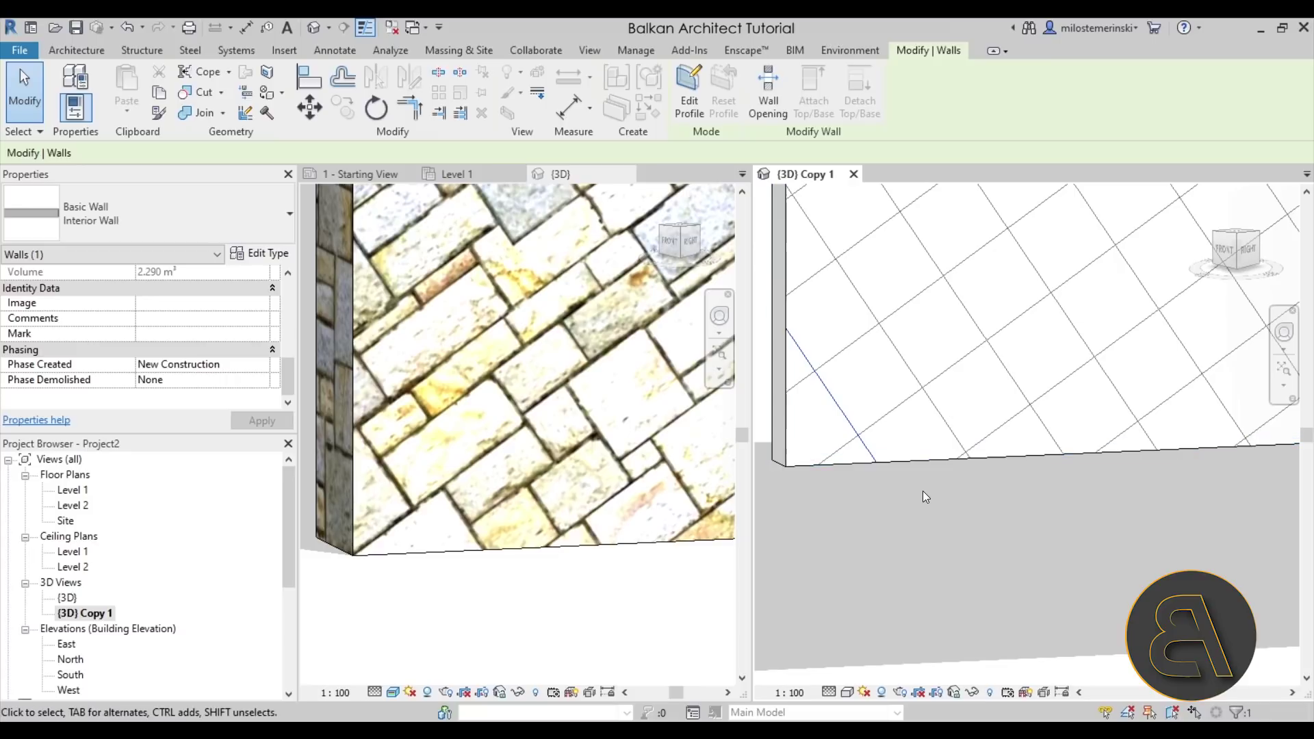
click(923, 491)
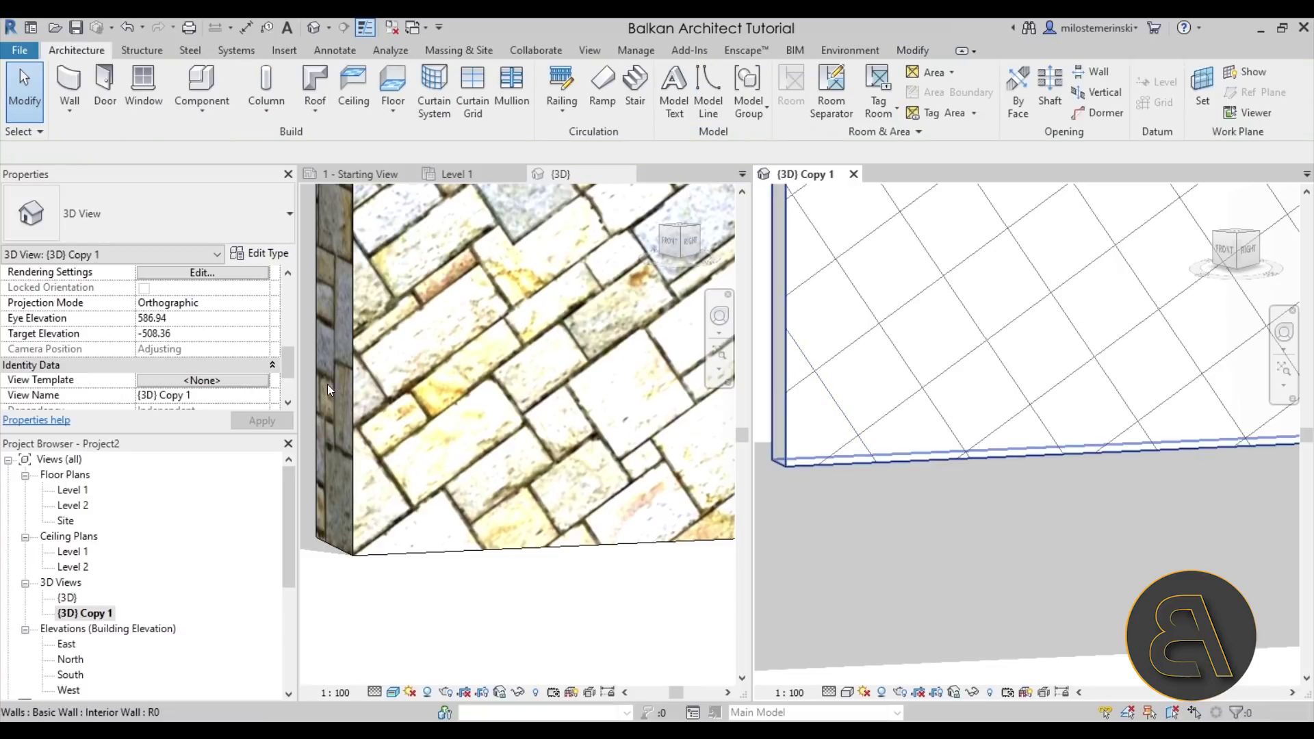
Step: Pan and orbit the {3D} view to inspect the wall
scroll(330, 388, down, 3)
middle_drag(424, 411, 486, 456)
scroll(491, 404, down, 2)
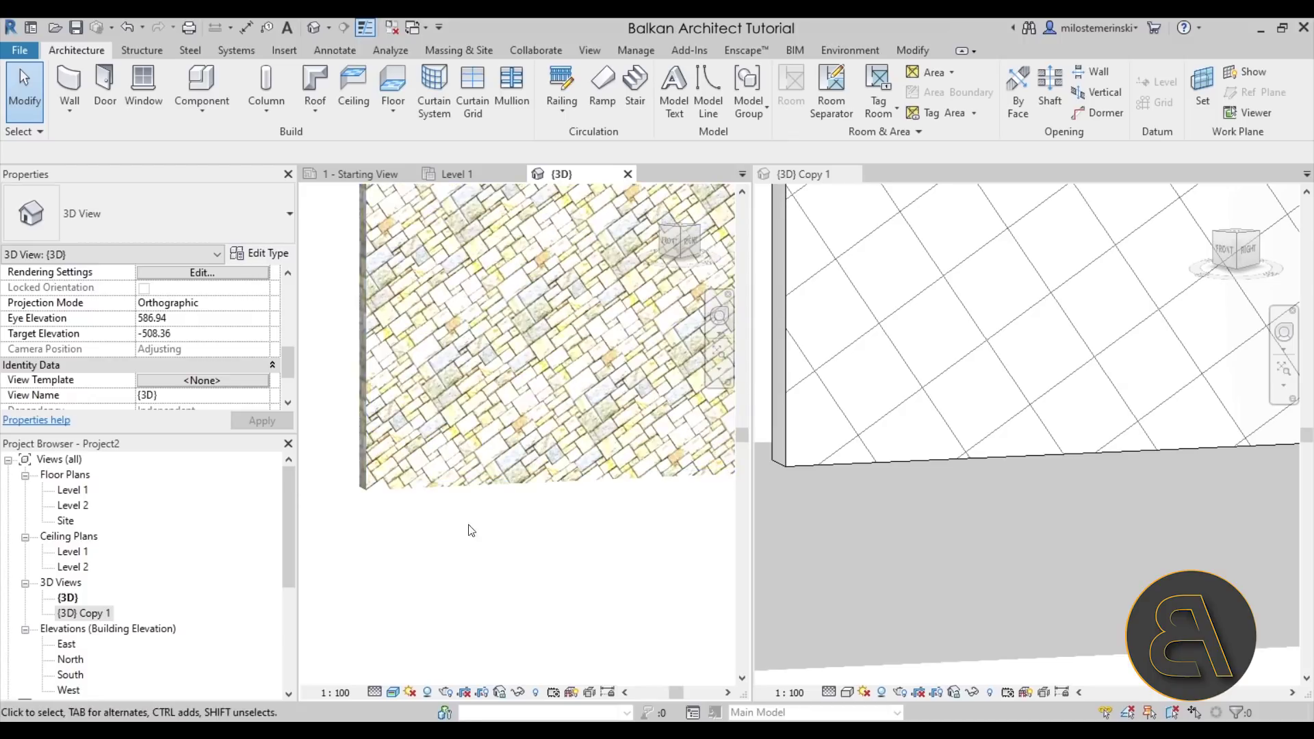
shift+middle_drag(461, 536, 561, 438)
Step: Orbit the Copy 1 and {3D} views until the stone wall faces the camera
click(878, 510)
shift+middle_drag(879, 510, 854, 397)
click(525, 403)
shift+middle_drag(656, 416, 452, 404)
shift+middle_drag(363, 406, 341, 387)
Step: Rotate the wall to a new angle with RO in the Copy 1 view
click(961, 393)
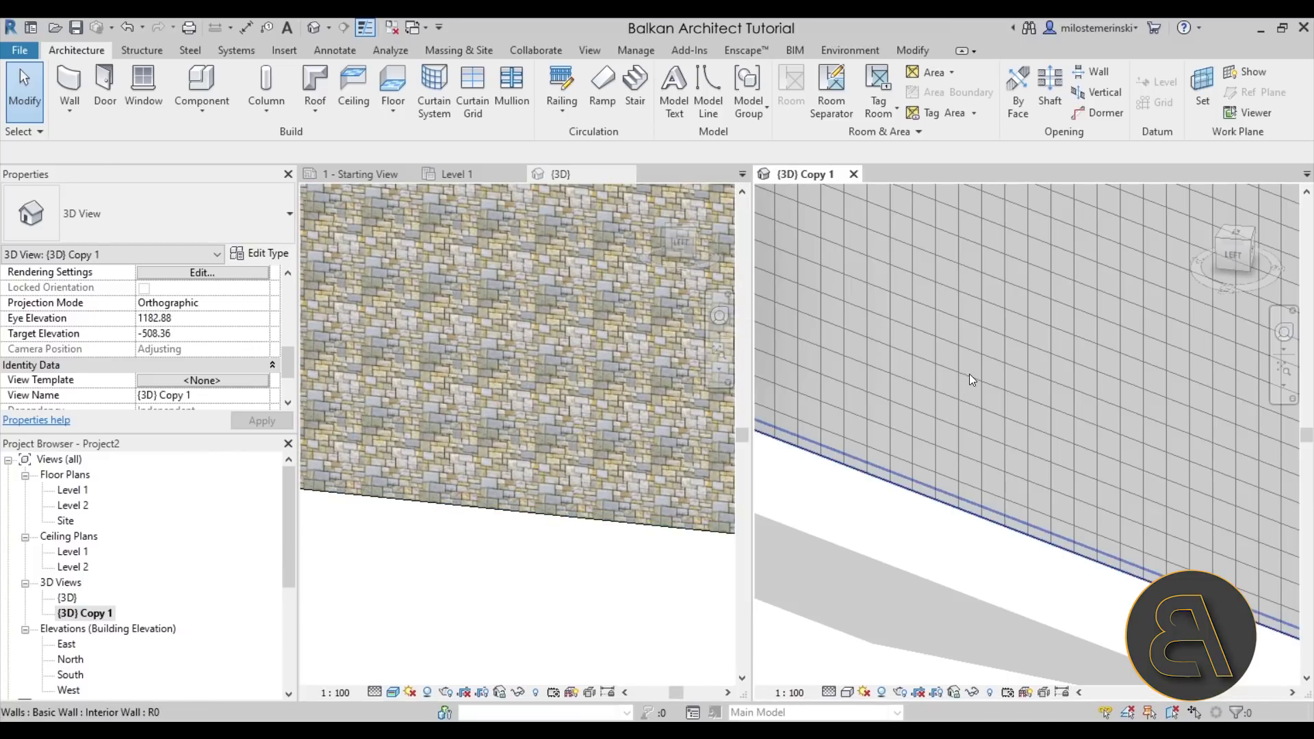
click(957, 377)
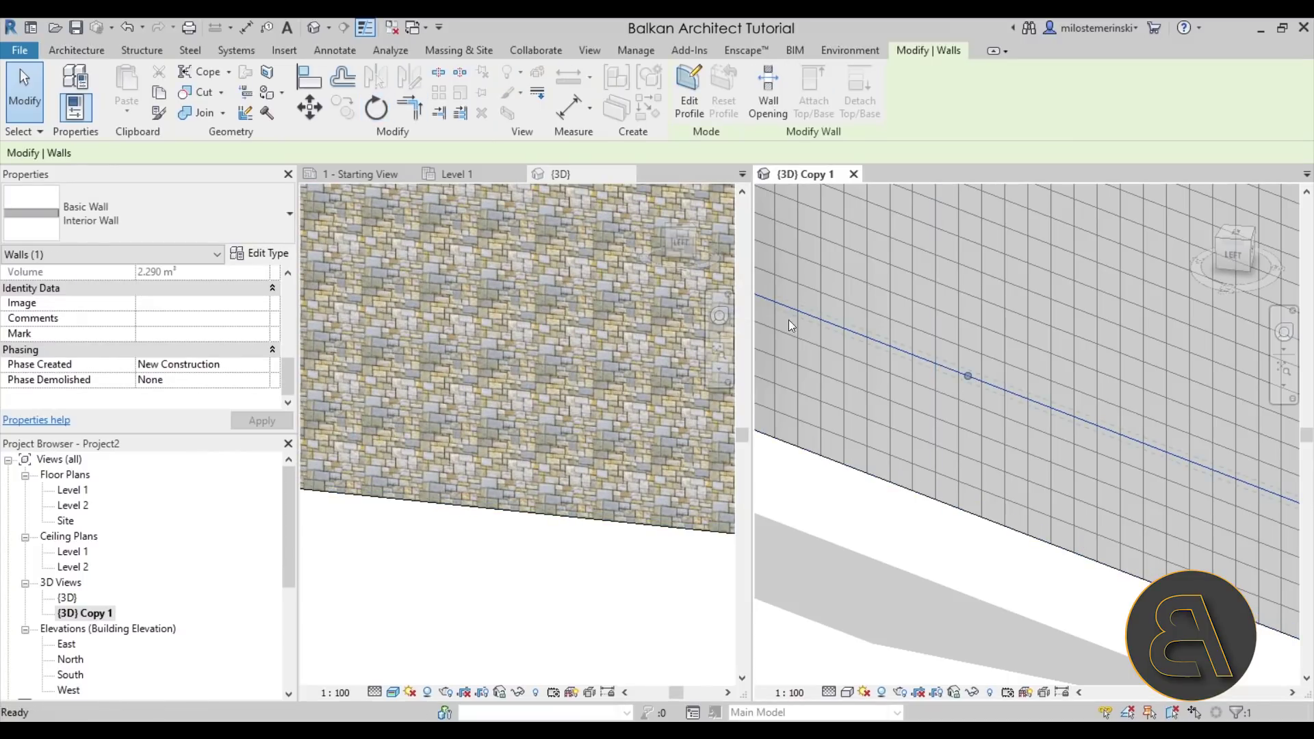
key(r)
key(o)
click(918, 494)
click(942, 494)
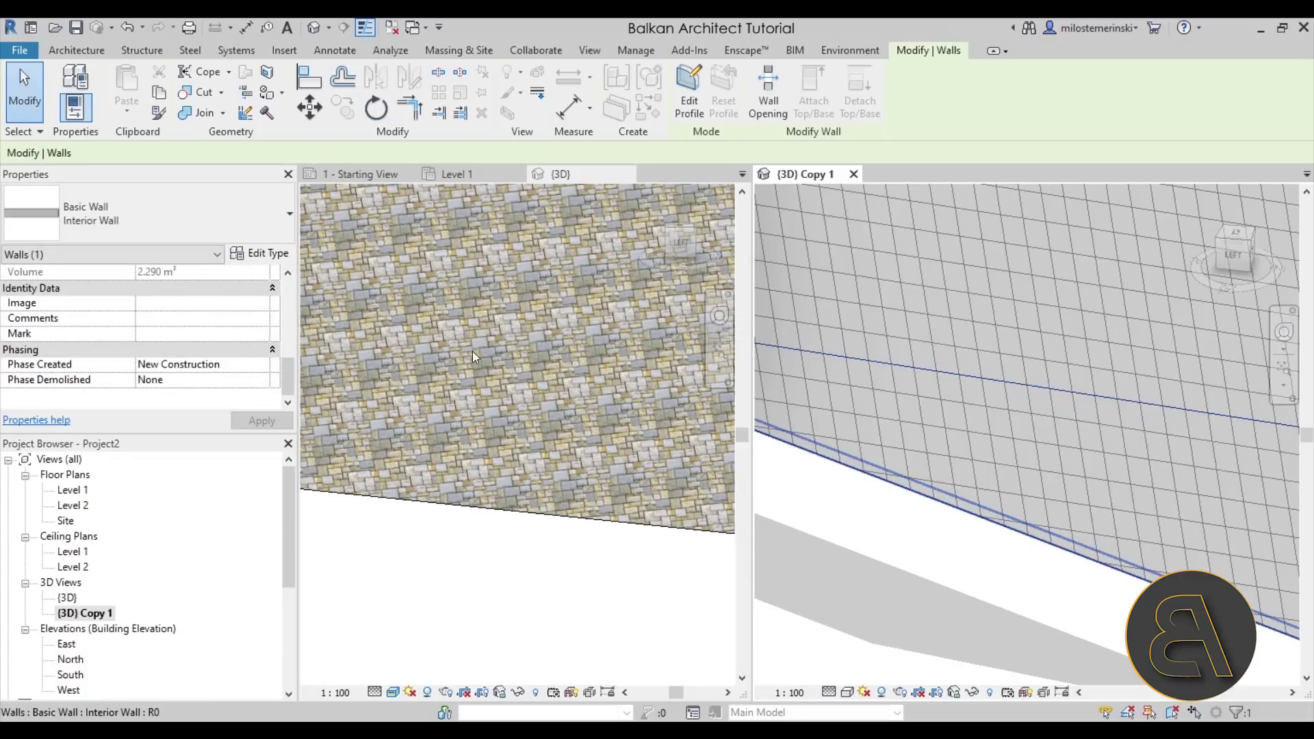
Step: Orbit, widen and zoom out the {3D} view to show the whole wall
click(456, 385)
scroll(581, 479, down, 3)
shift+middle_drag(581, 479, 452, 505)
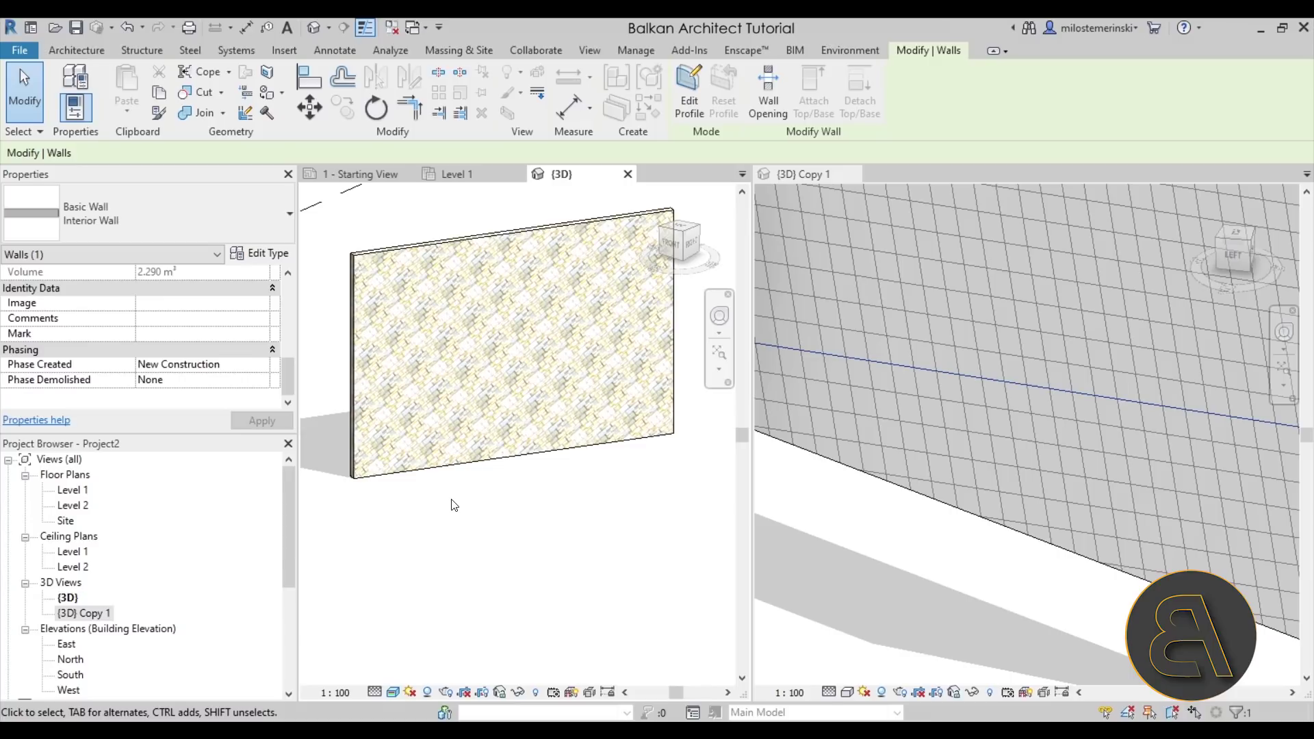
click(452, 505)
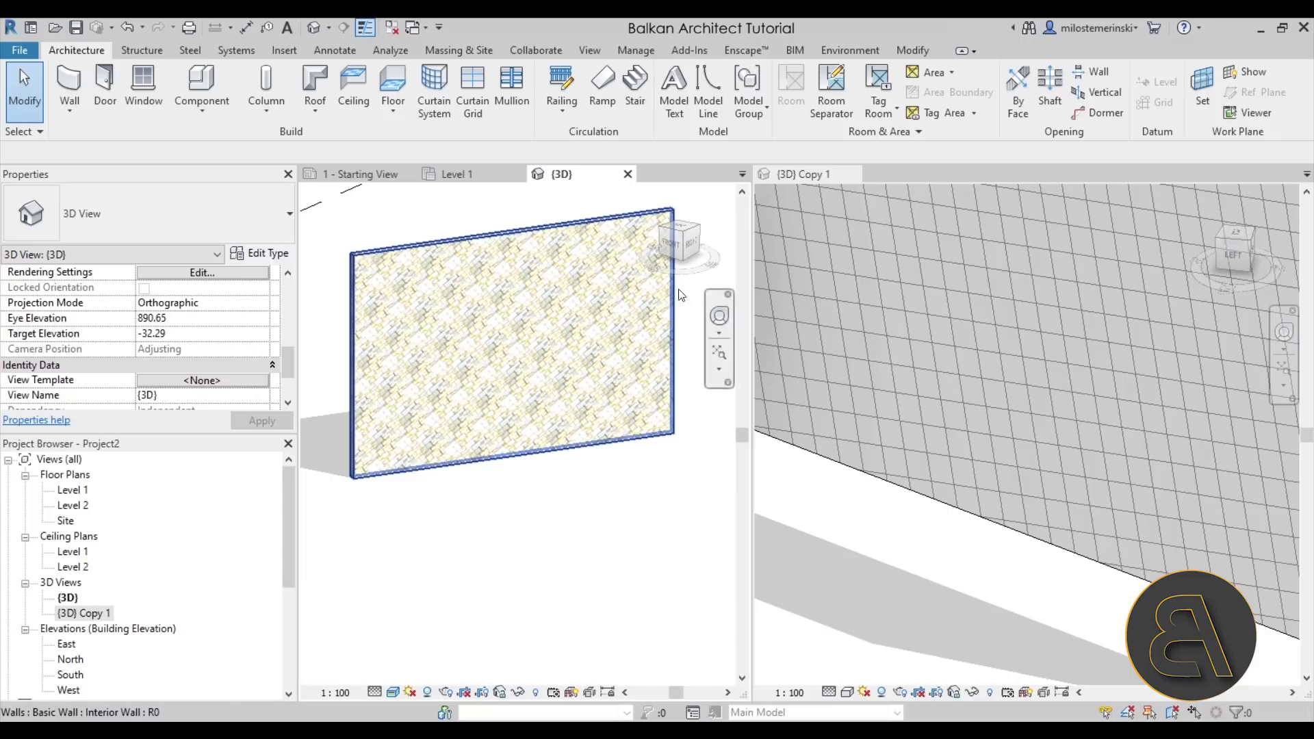
drag(753, 248, 1005, 248)
scroll(589, 295, down, 3)
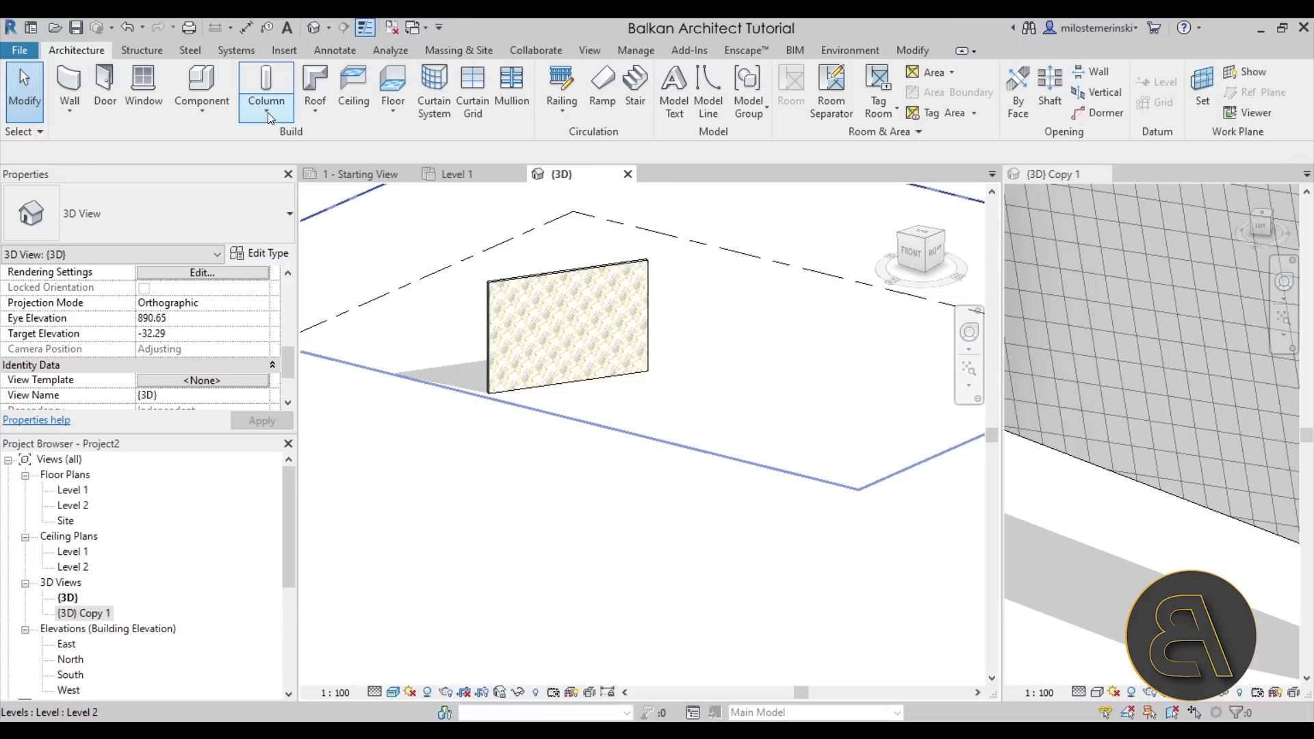
Step: Place a 300 x 300mm concrete column in front of the wall
click(262, 77)
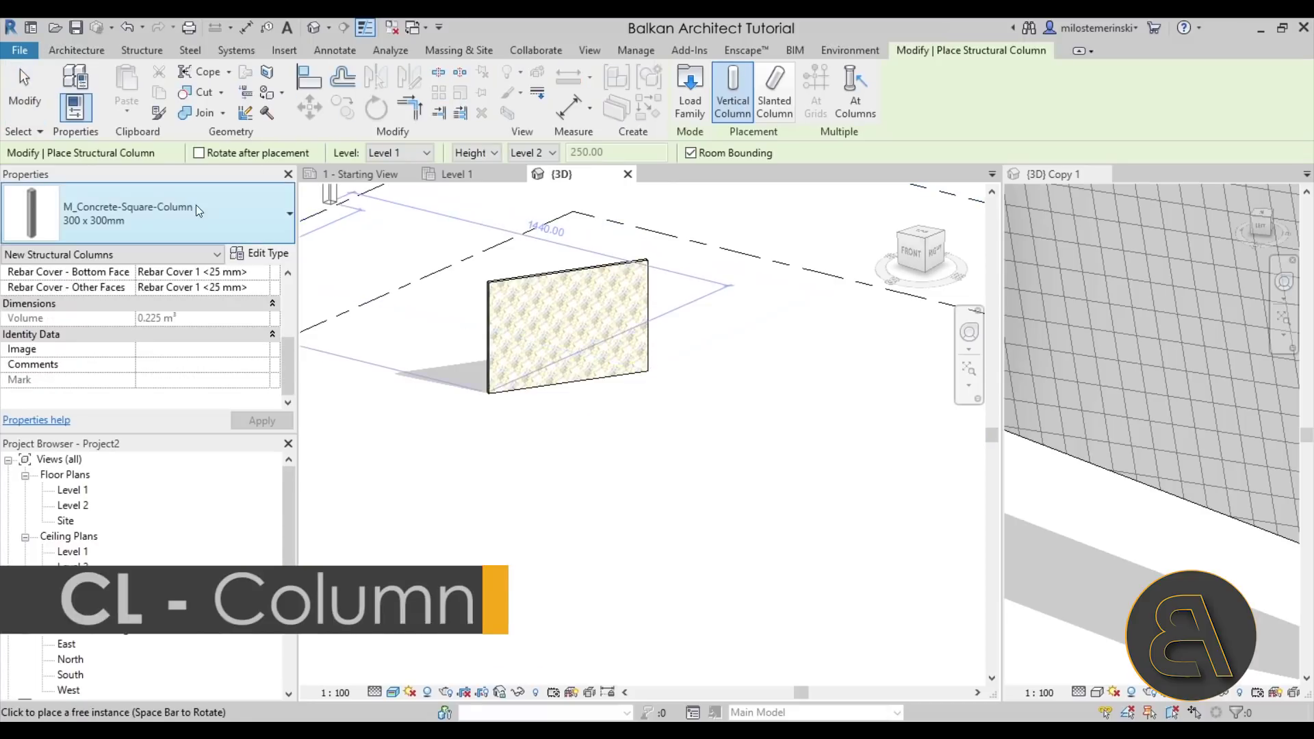
click(601, 444)
scroll(562, 418, up, 3)
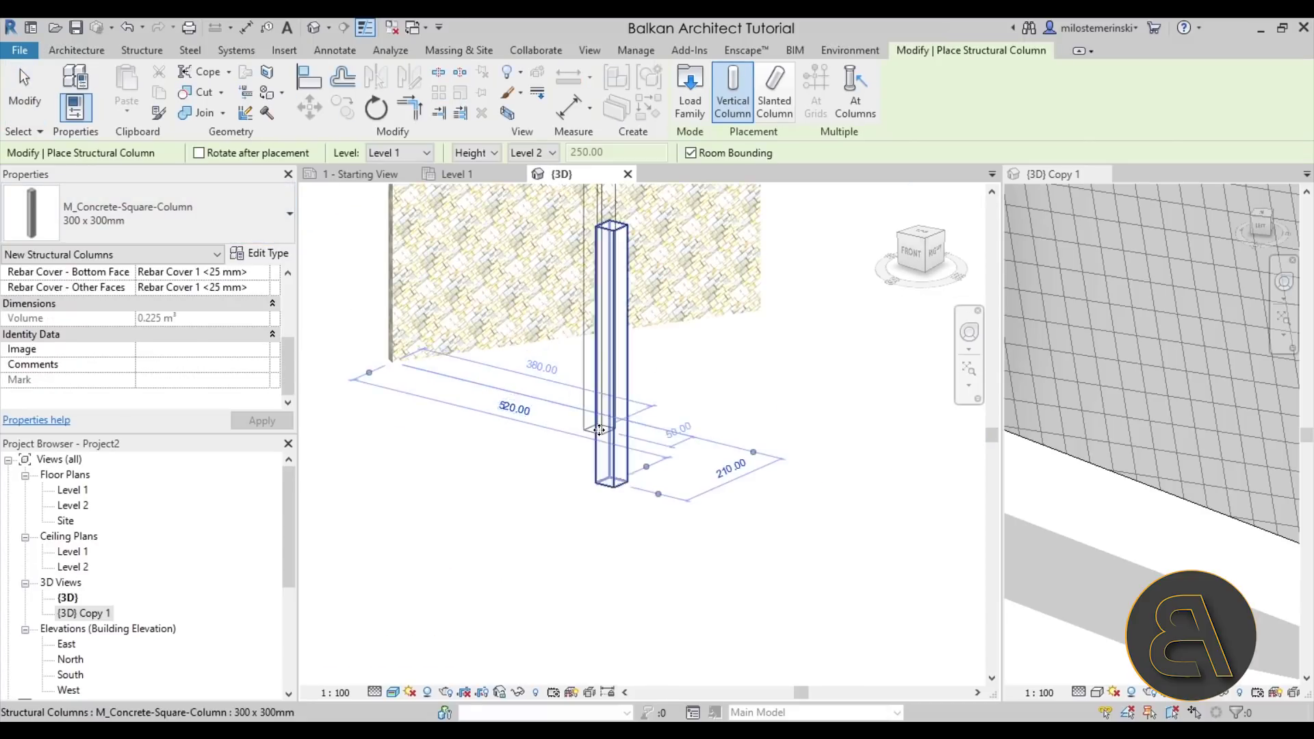
key(Escape)
key(Escape)
click(587, 437)
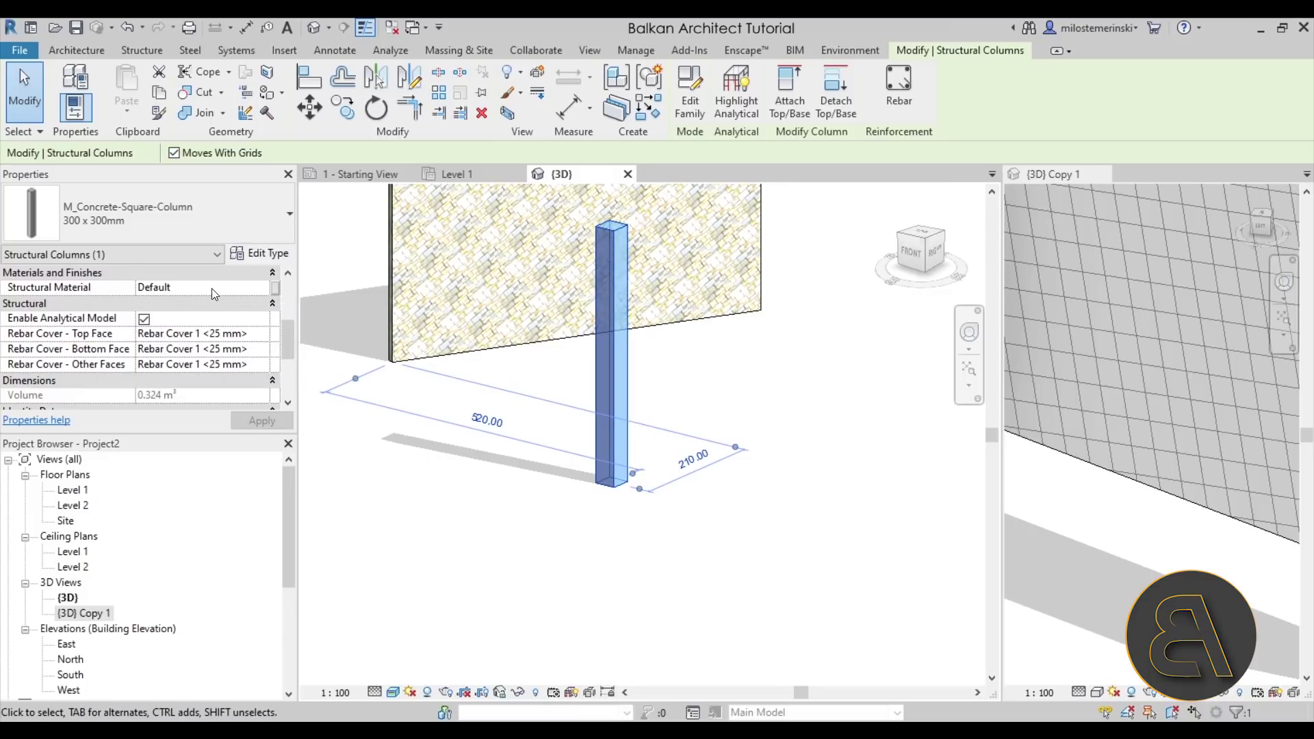
Step: Set the column's Structural Material to Limestone via a 'sto' search
scroll(216, 292, up, 2)
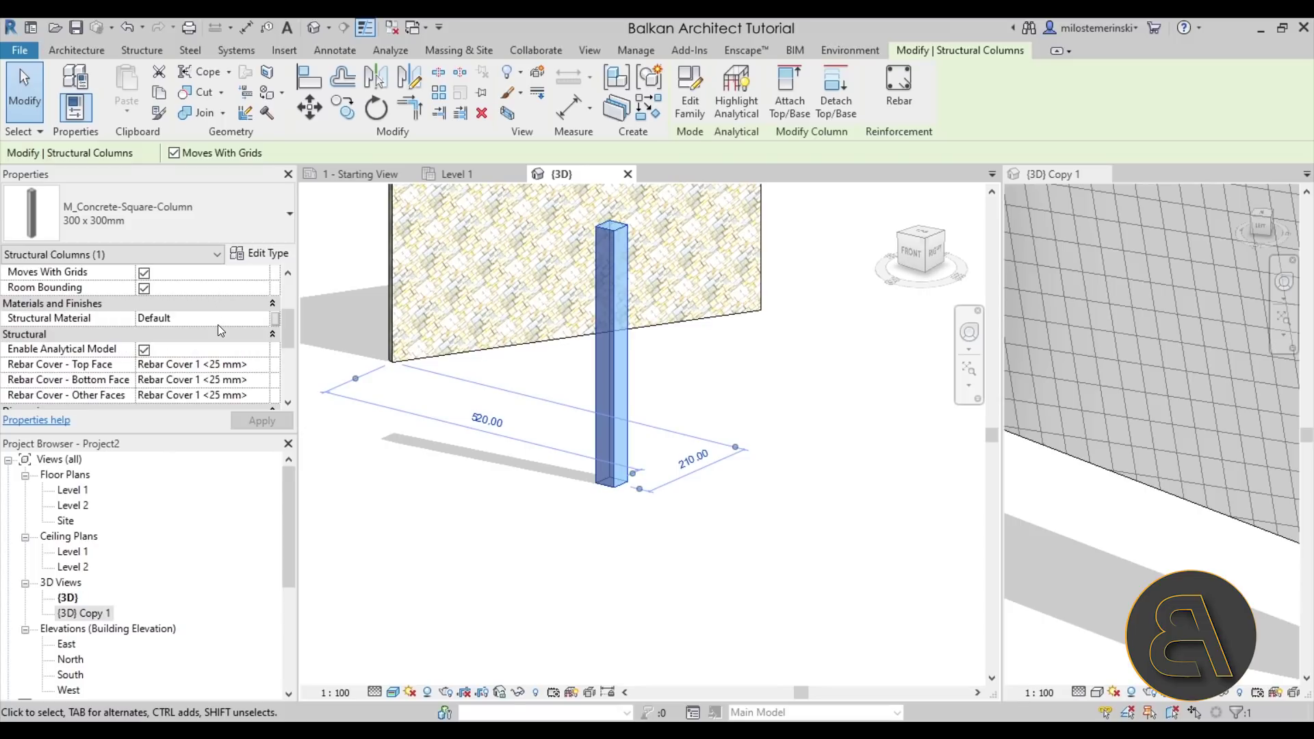
click(219, 324)
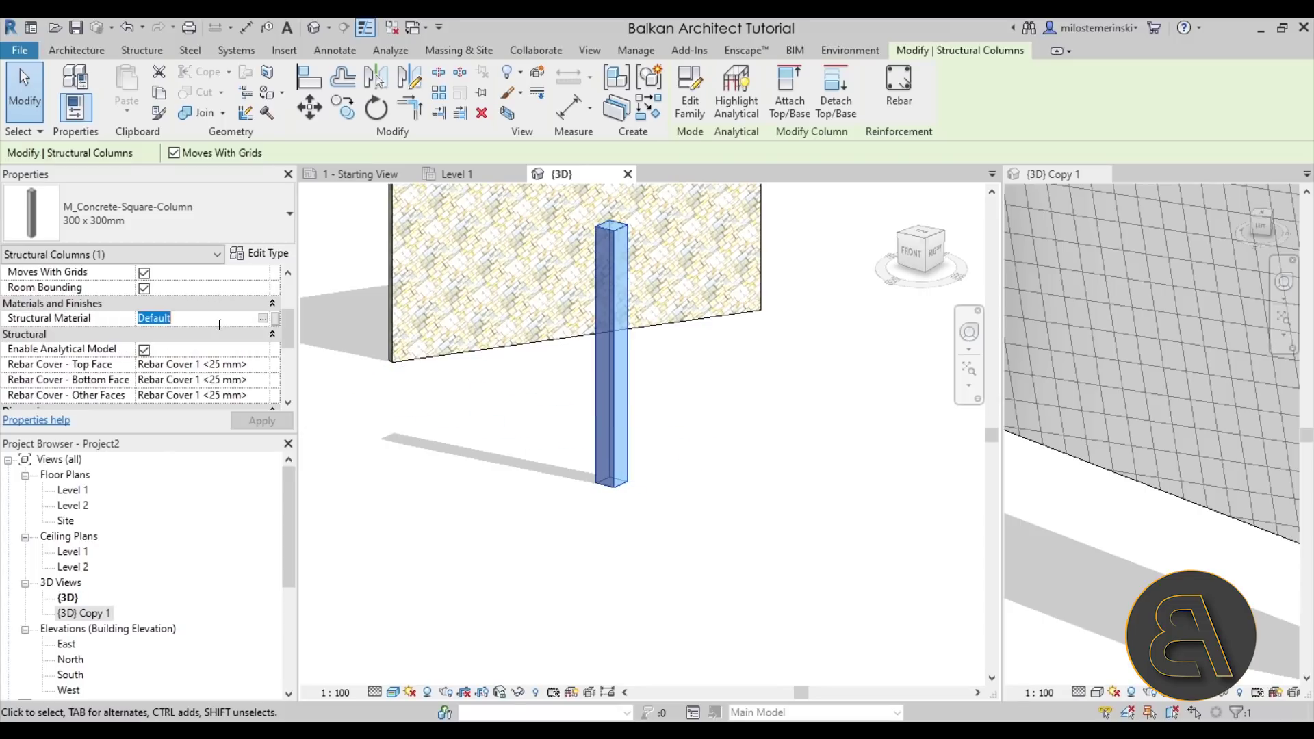
click(262, 319)
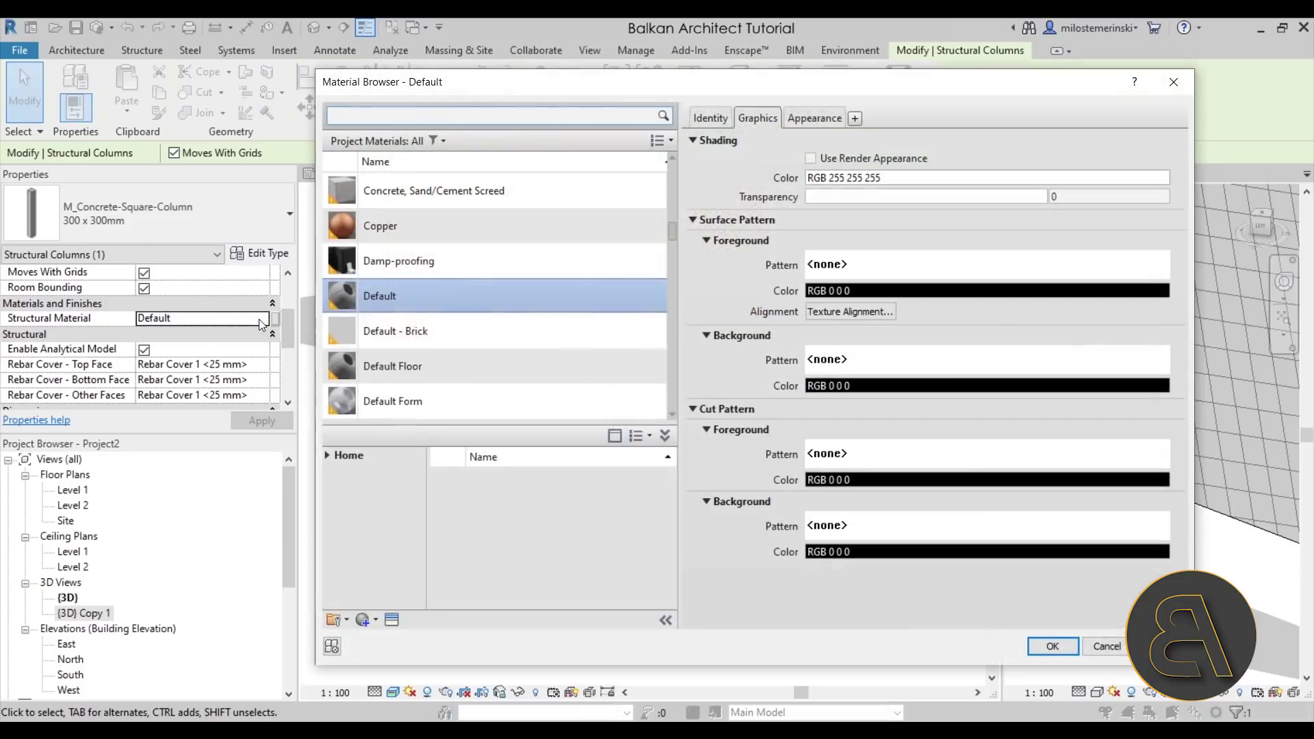
click(386, 122)
text(sto)
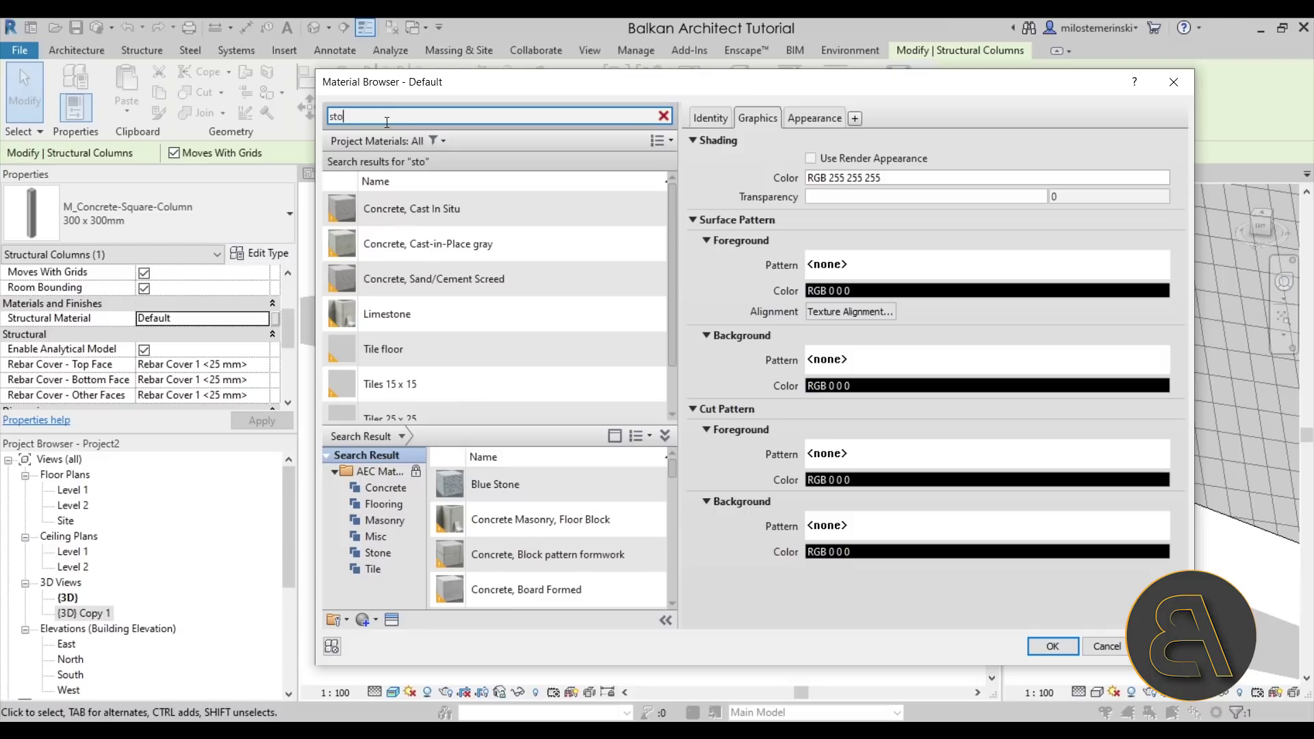
click(400, 316)
click(1066, 647)
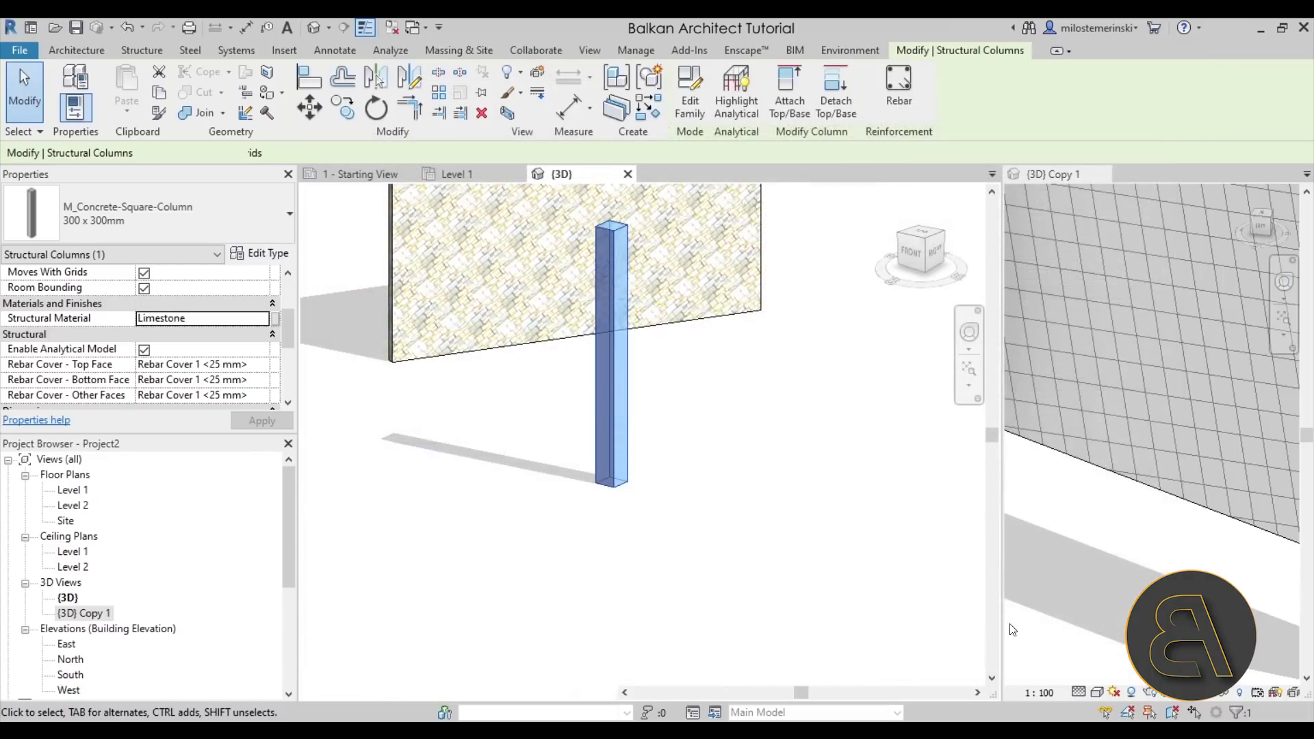
key(Escape)
shift+middle_drag(609, 403, 637, 390)
scroll(669, 413, up, 3)
Step: Widen the {3D} Copy 1 view and drag the limestone column sideways to a new spot
scroll(1030, 404, down, 5)
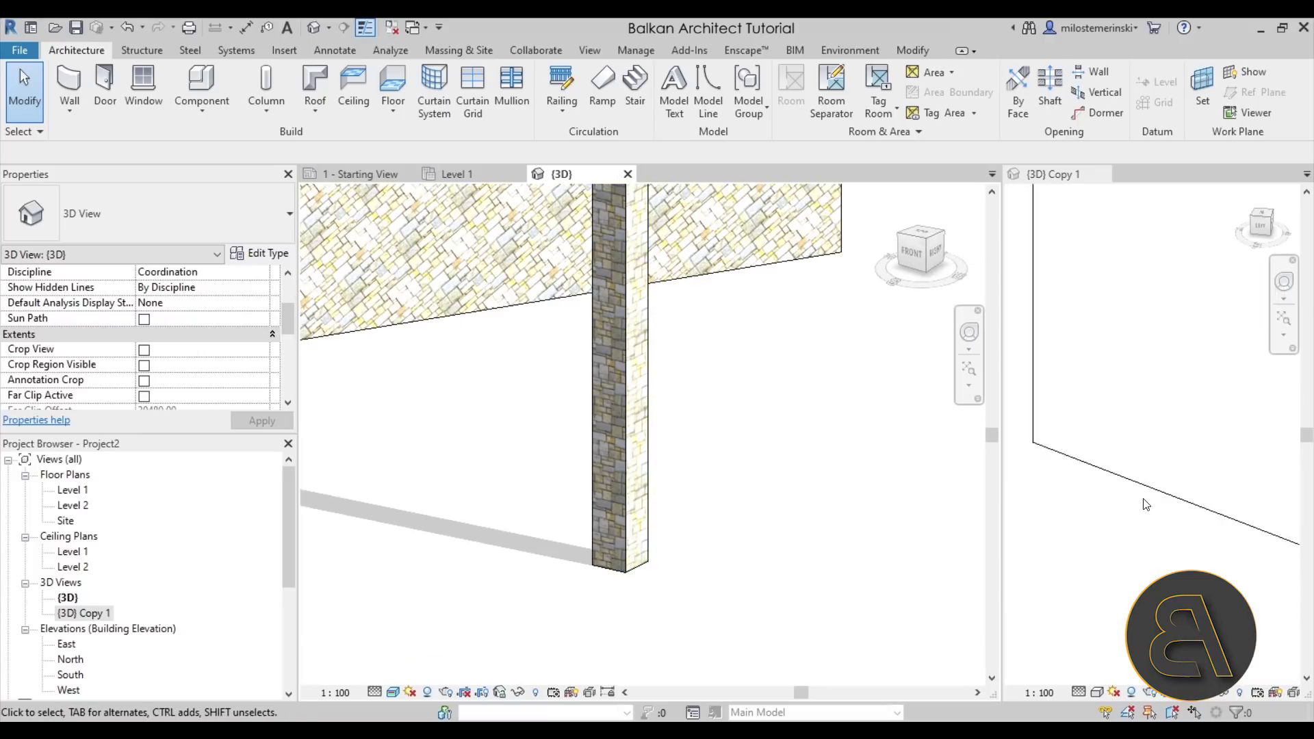
drag(1001, 400, 825, 400)
scroll(1006, 397, up, 5)
click(1074, 374)
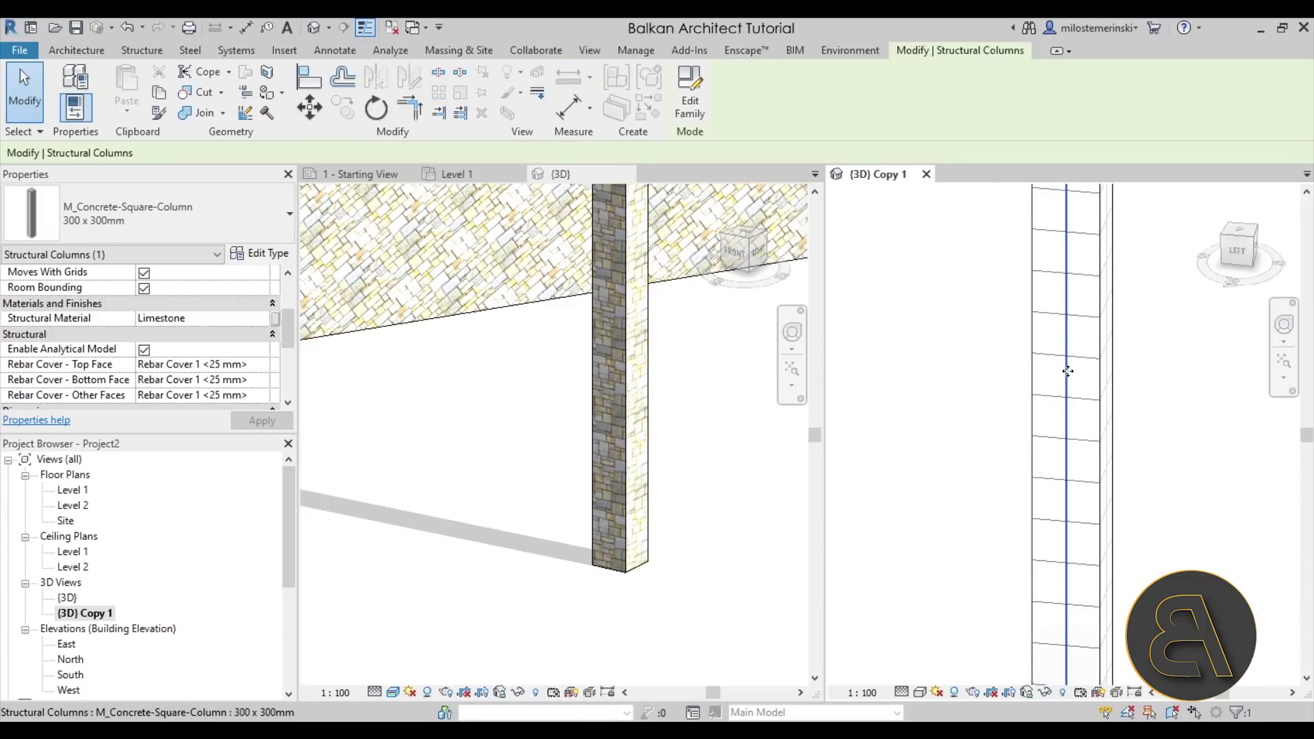
drag(1068, 371, 1091, 484)
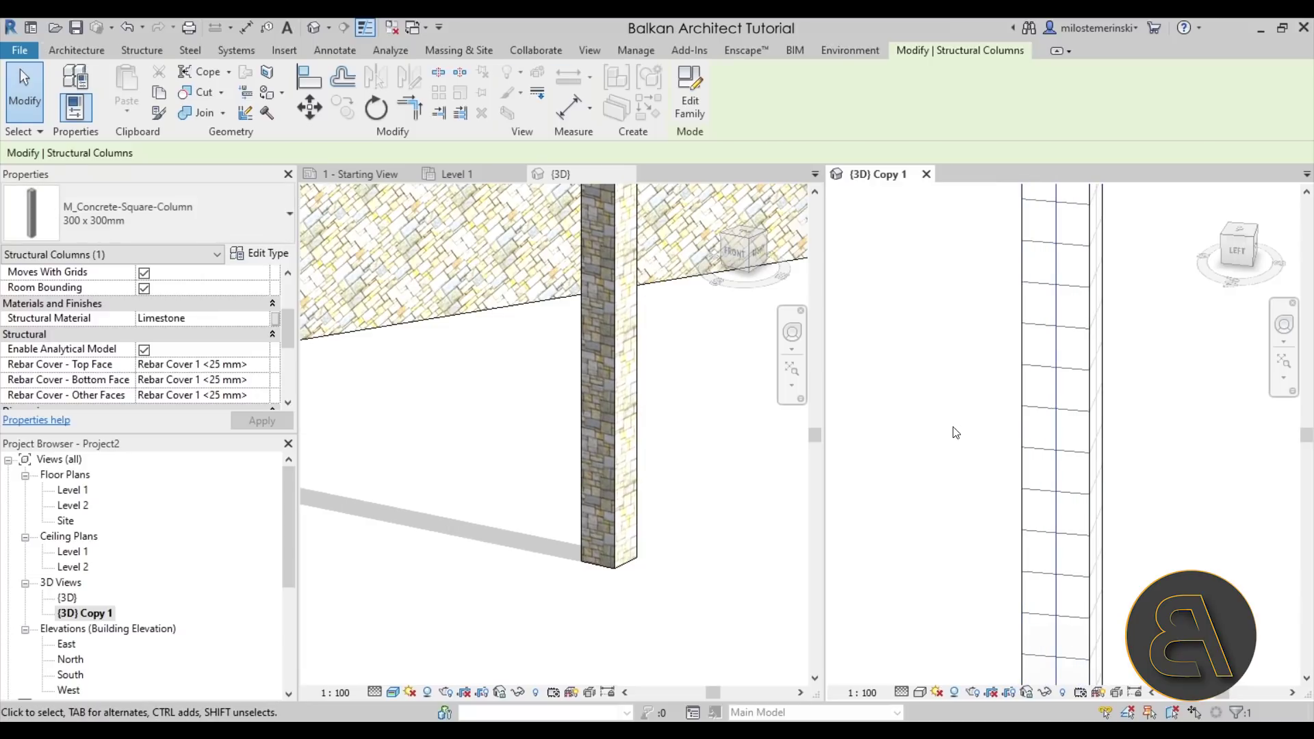
key(Escape)
Step: Make the {3D} view active again and zoom out
click(624, 409)
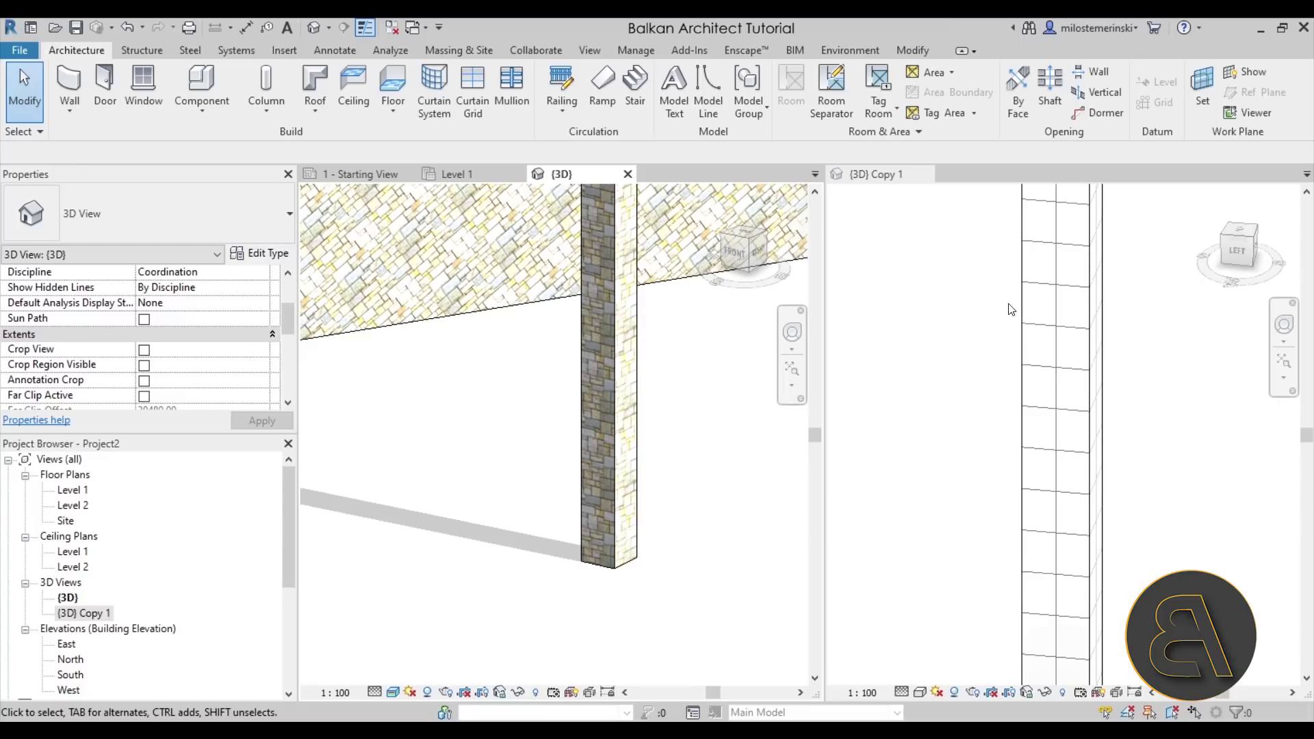
scroll(1027, 322, down, 3)
scroll(678, 464, down, 4)
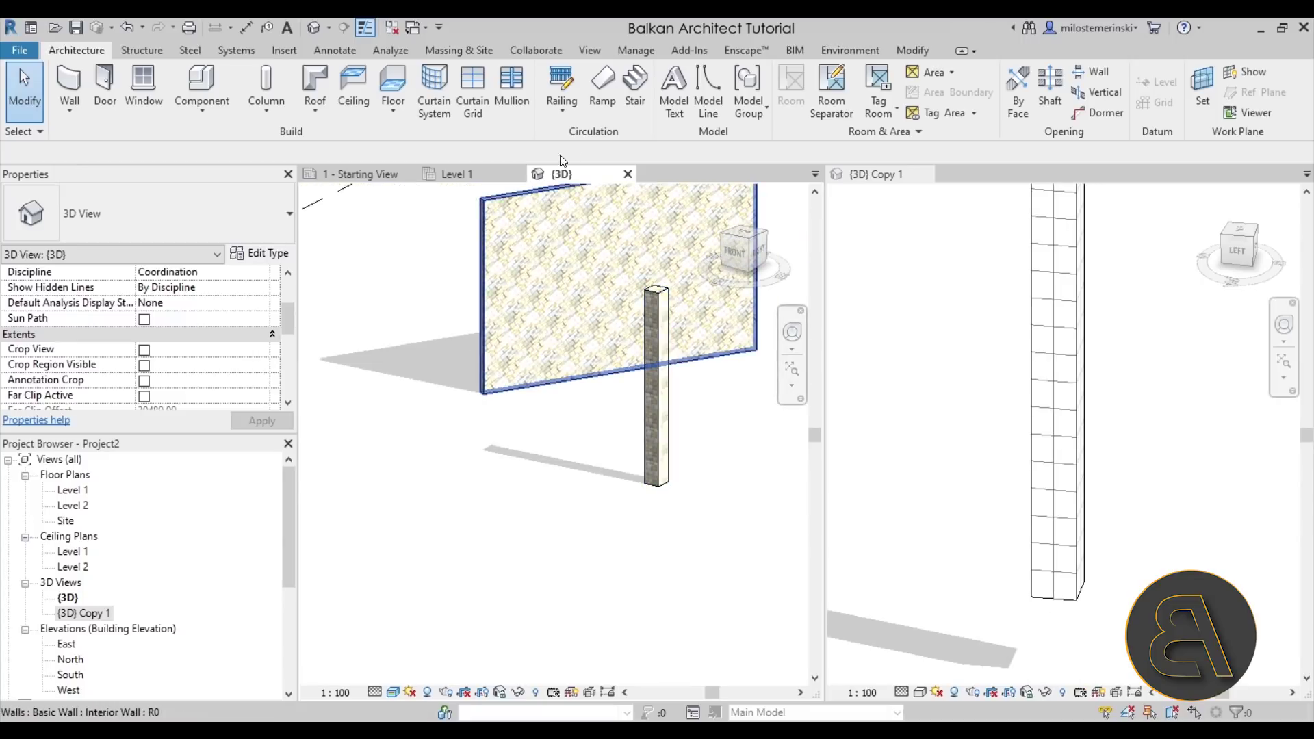
Step: Start a stair, sketch a trial run, then delete that run
click(634, 97)
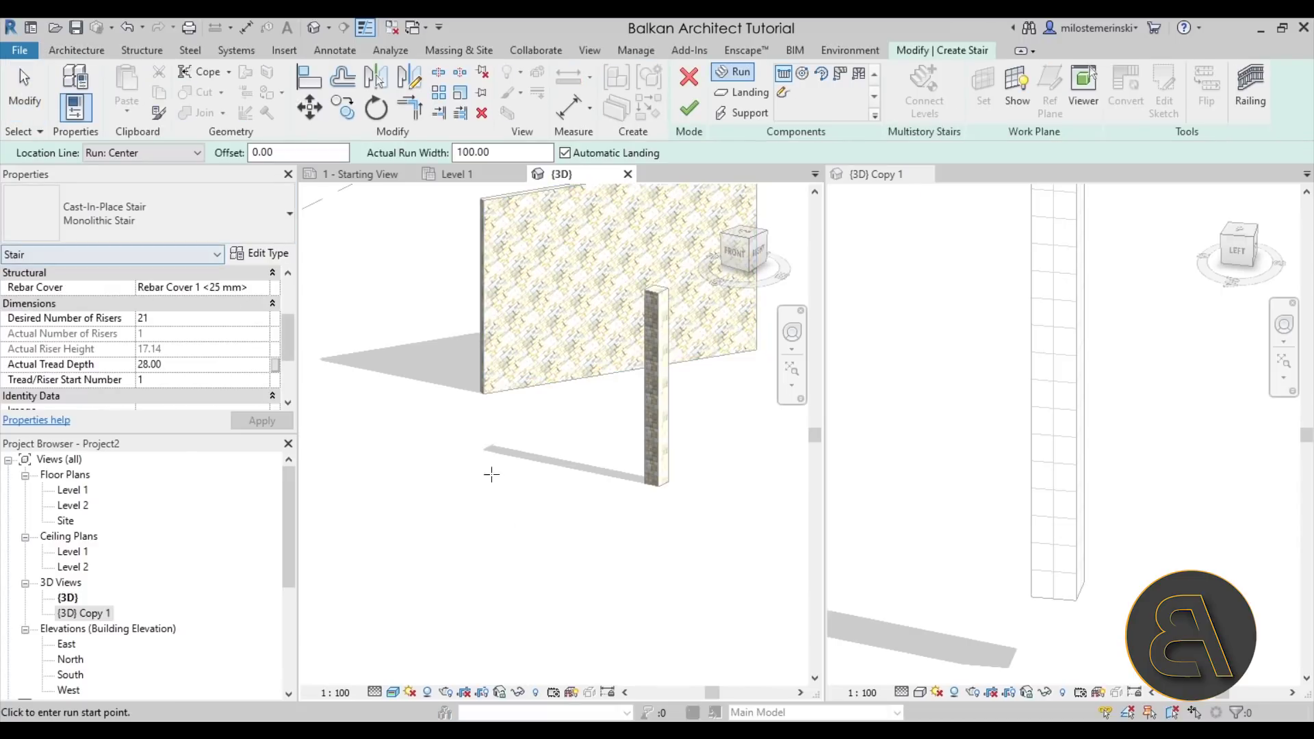
click(490, 472)
middle_drag(384, 321, 476, 451)
click(458, 327)
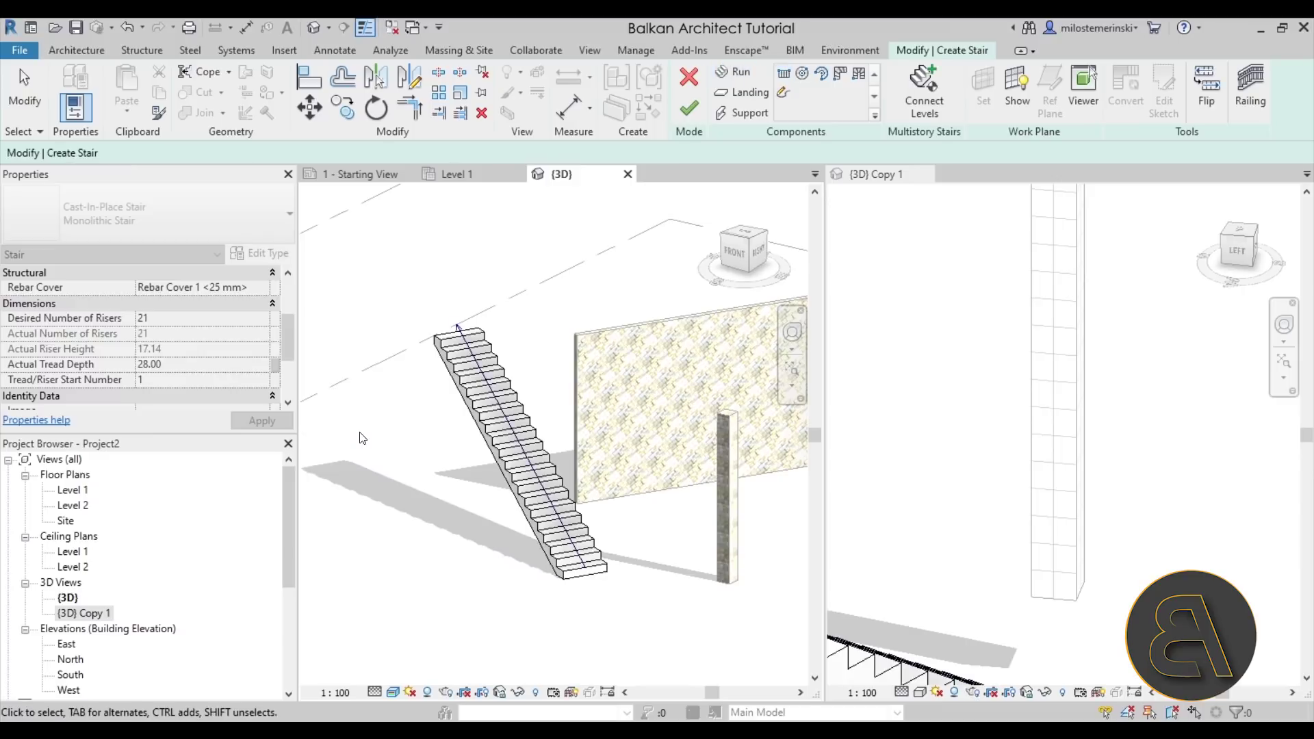
scroll(569, 530, up, 3)
click(567, 530)
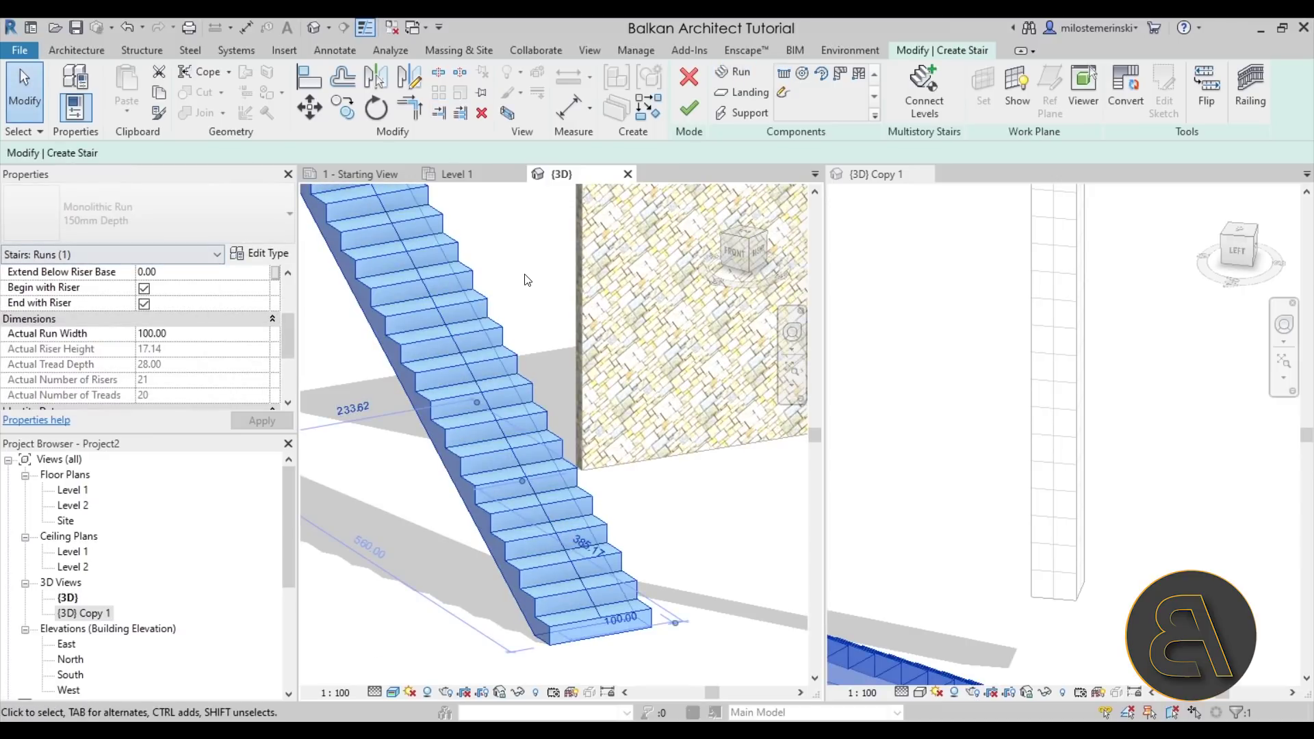
key(Delete)
Step: Switch to the Assembled Stair: Home stair type and draw one straight run
click(208, 212)
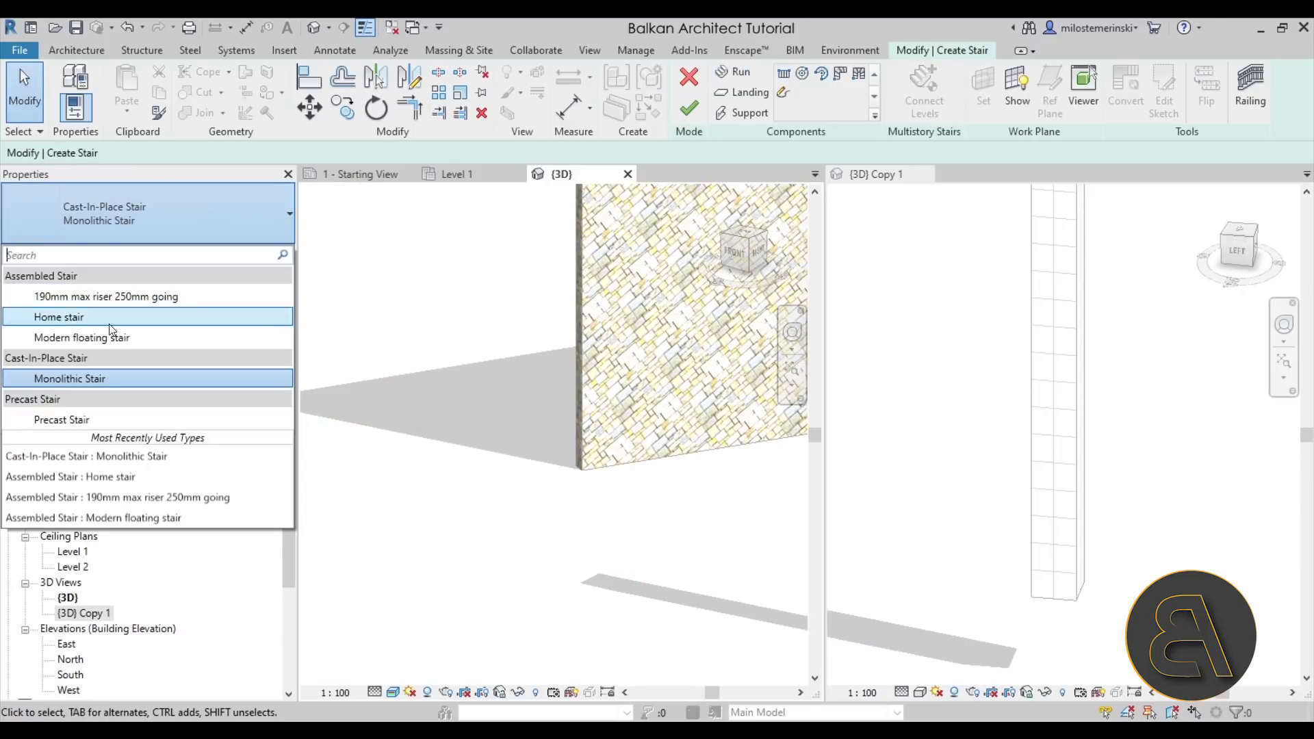
click(103, 311)
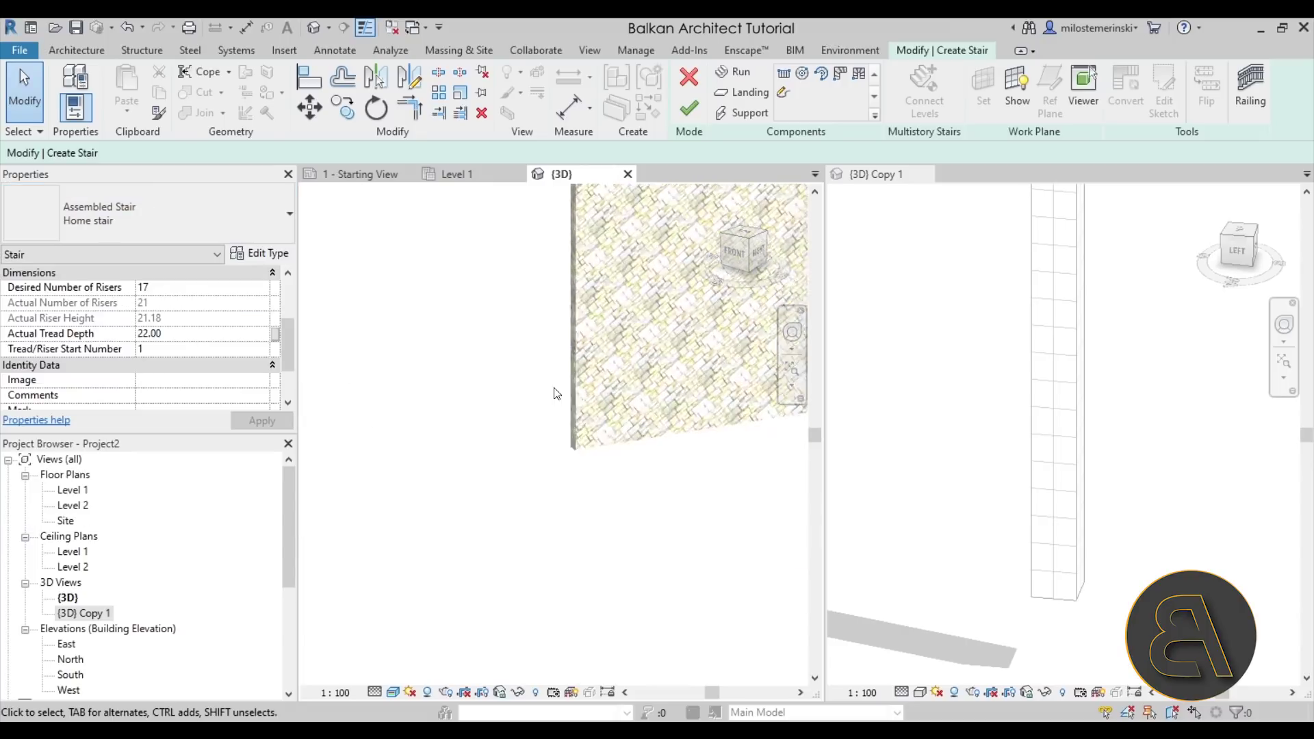
click(783, 74)
click(568, 585)
click(507, 297)
key(Escape)
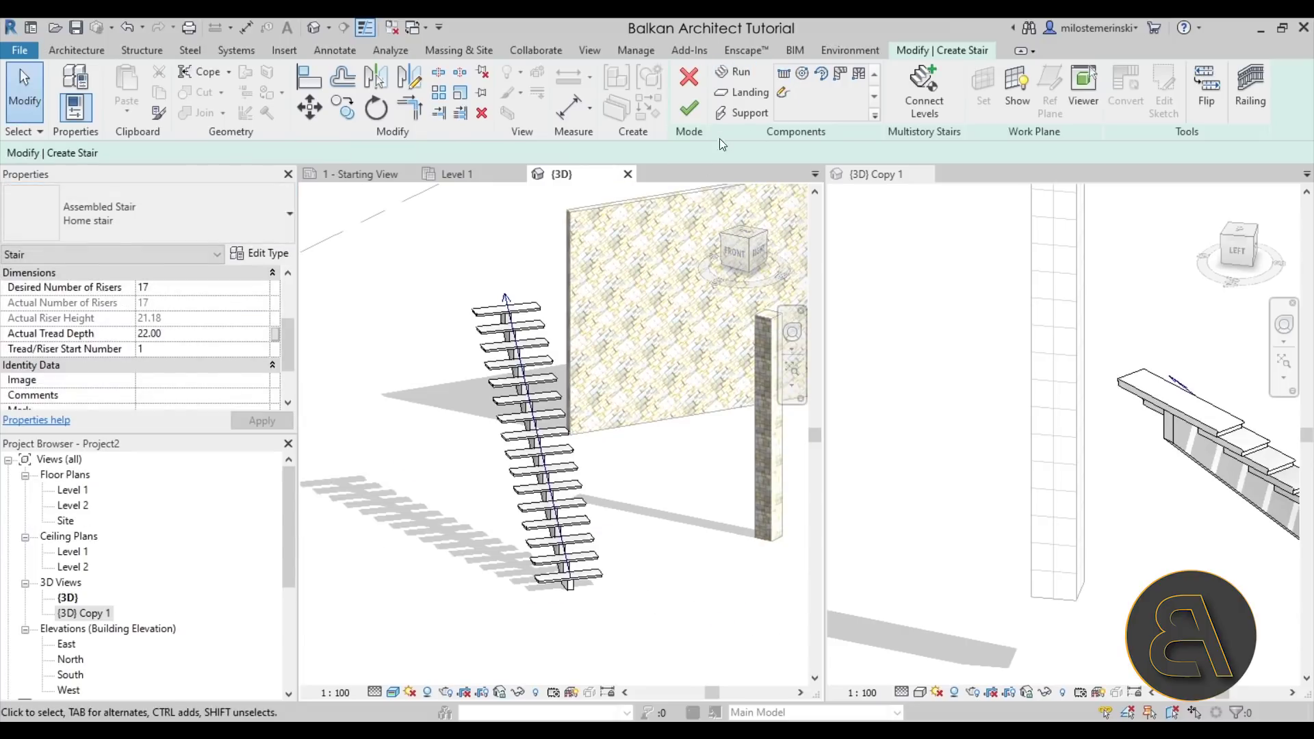
Step: Finish the 17-riser Home stair and select it
click(690, 110)
scroll(557, 577, up, 6)
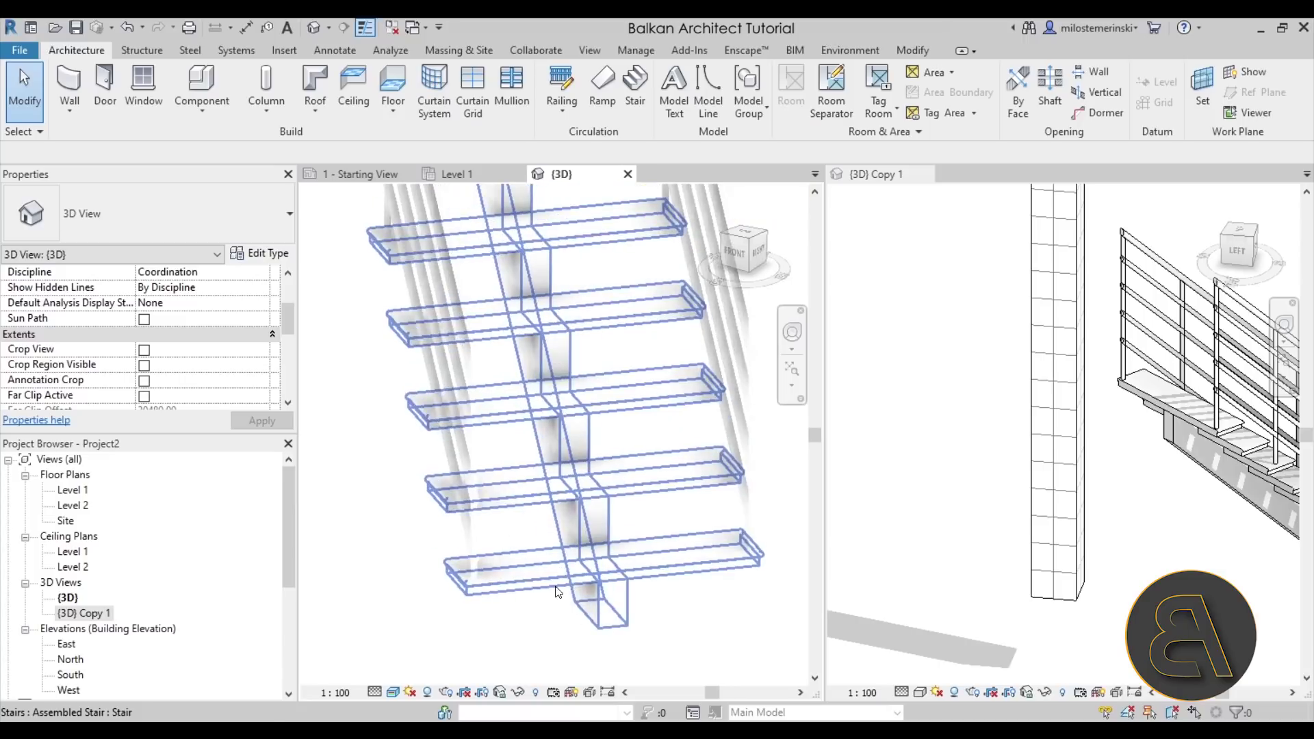
click(535, 594)
scroll(509, 240, down, 2)
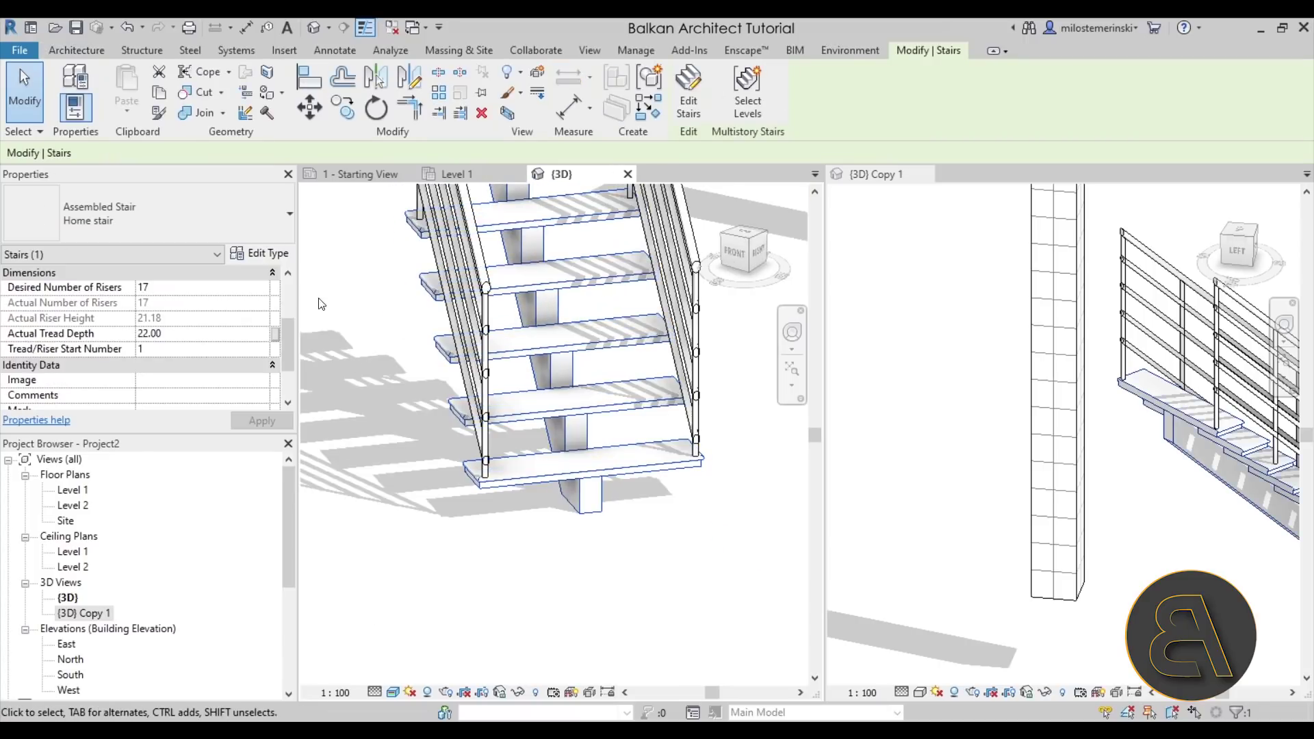
Step: In the Home stair run type, set Tread Material to Limestone and apply it
click(260, 255)
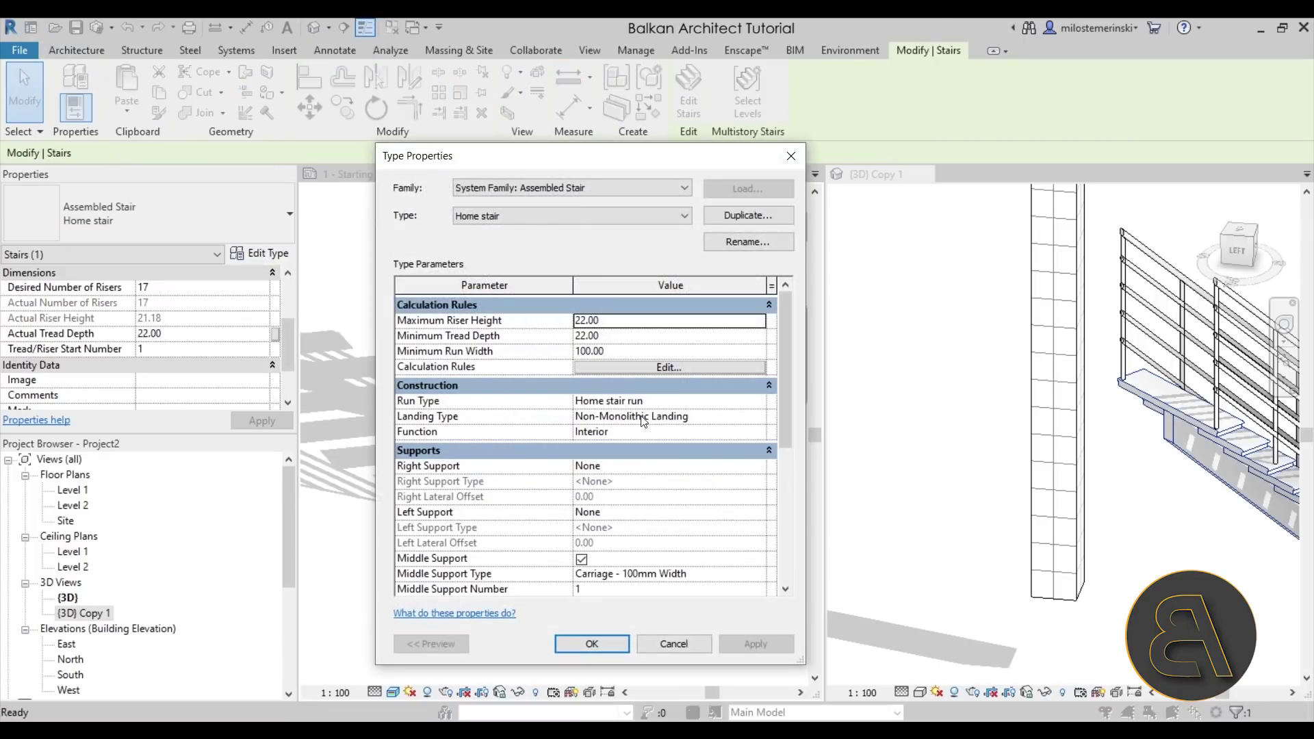
click(771, 402)
click(771, 402)
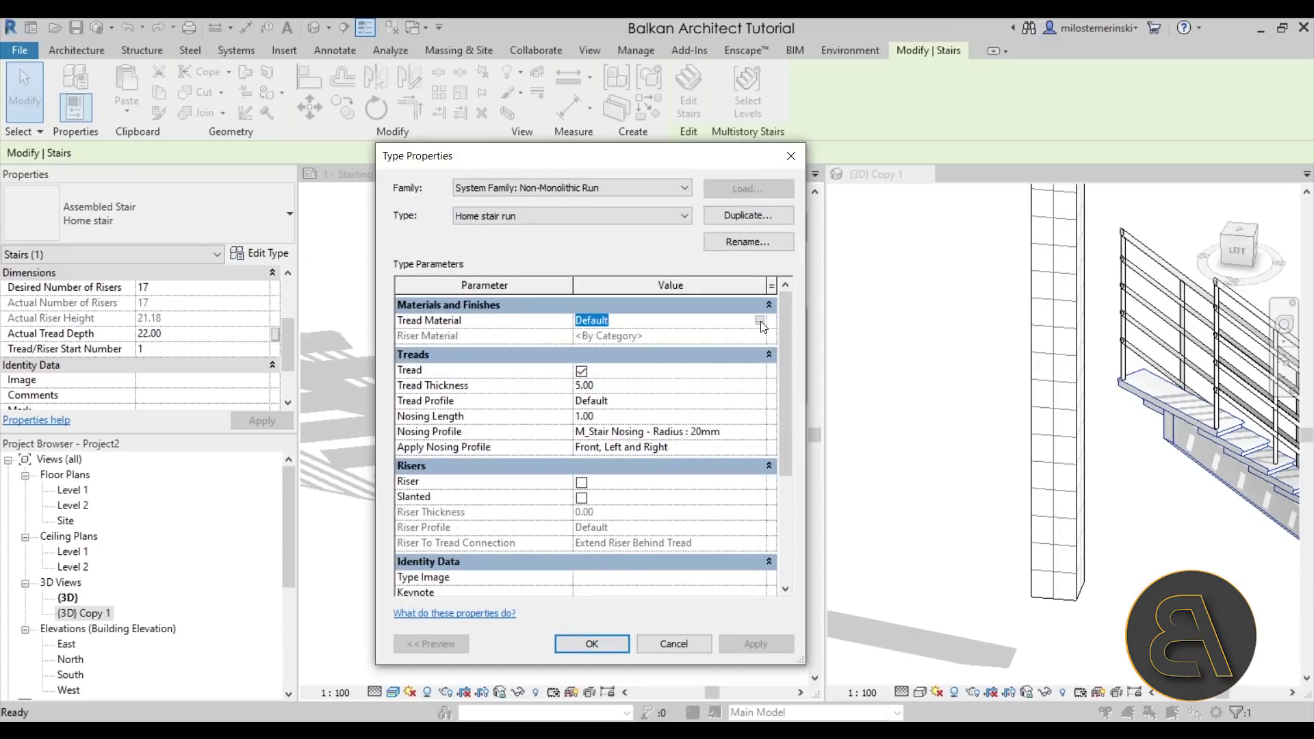
click(759, 320)
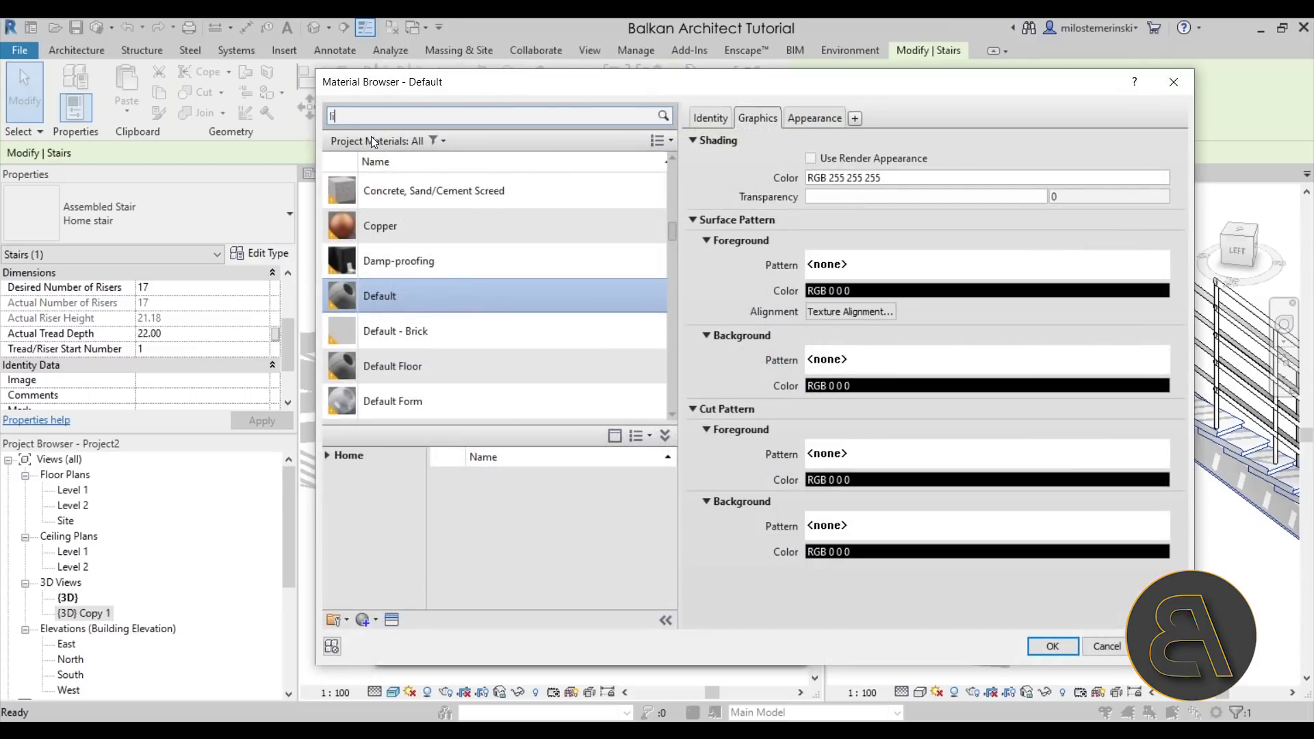
text(li)
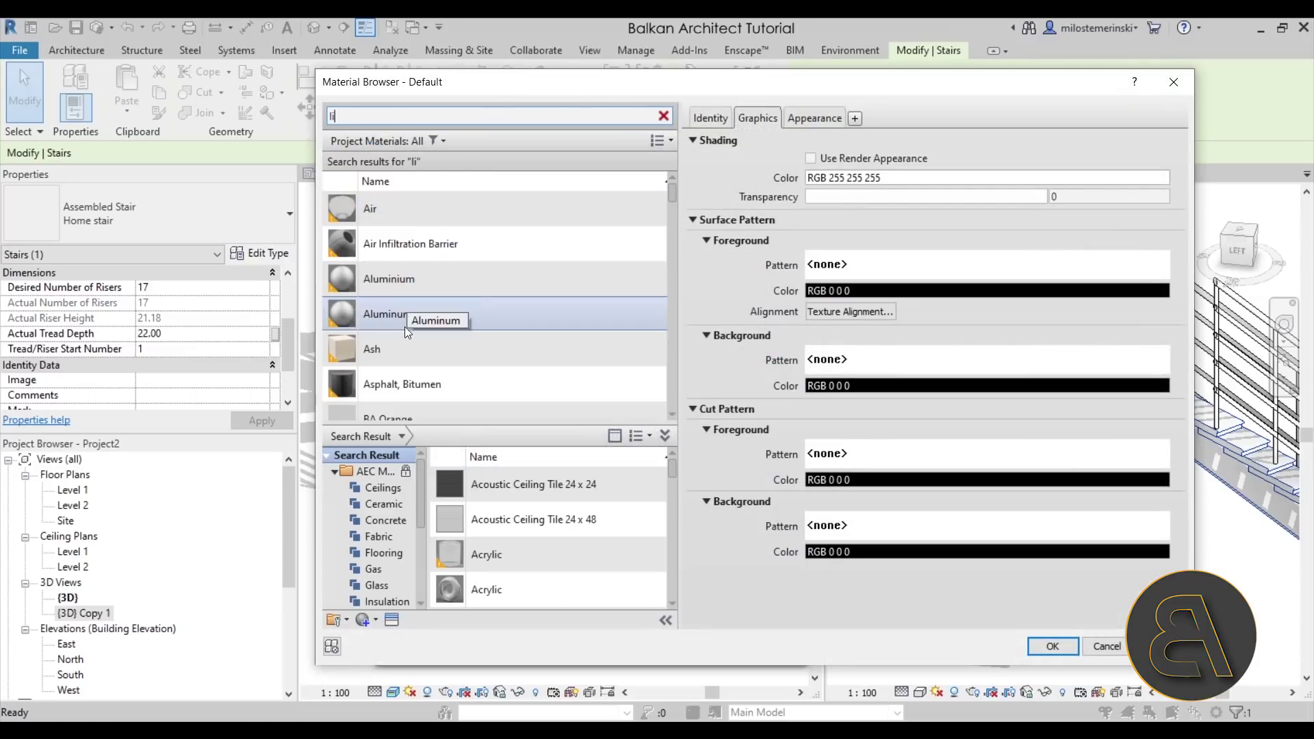
scroll(461, 302, down, 1)
text(me)
click(392, 282)
double_click(392, 281)
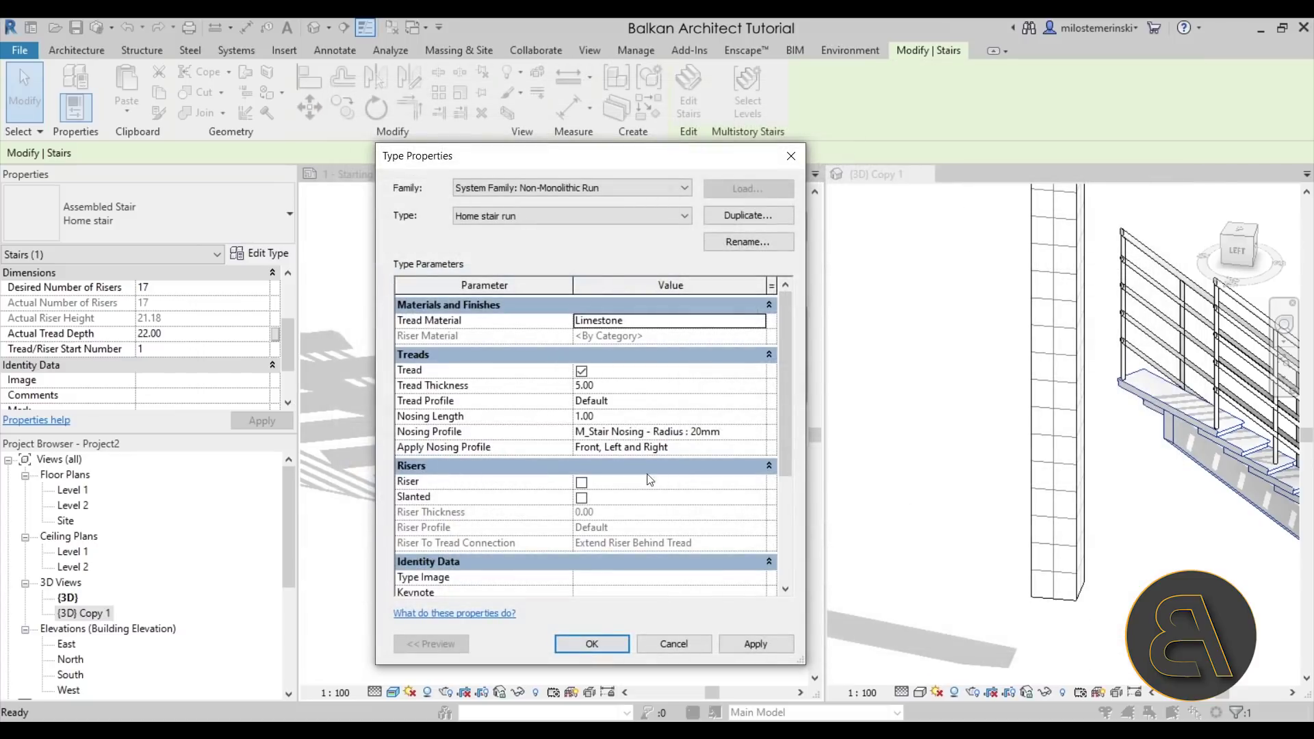
click(770, 652)
click(594, 643)
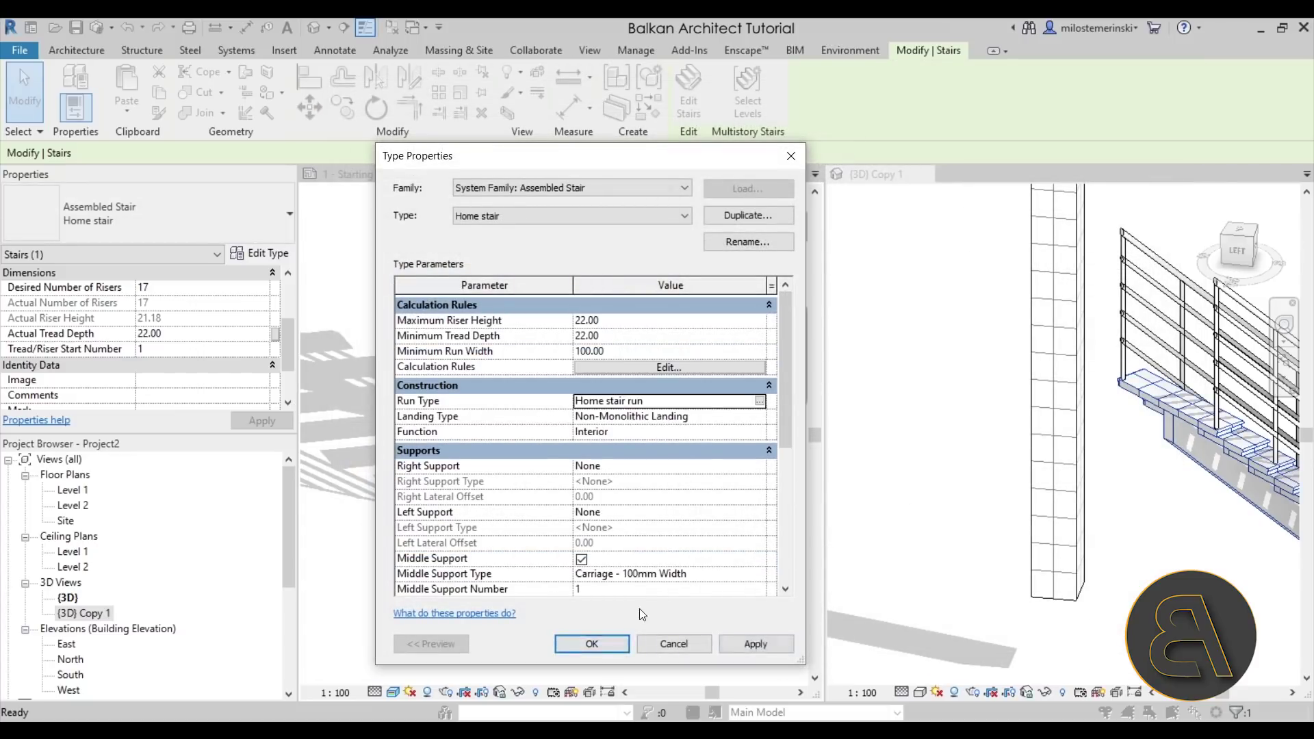
Step: Confirm the stair type changes and orbit the second 3D view down onto the limestone treads
click(590, 645)
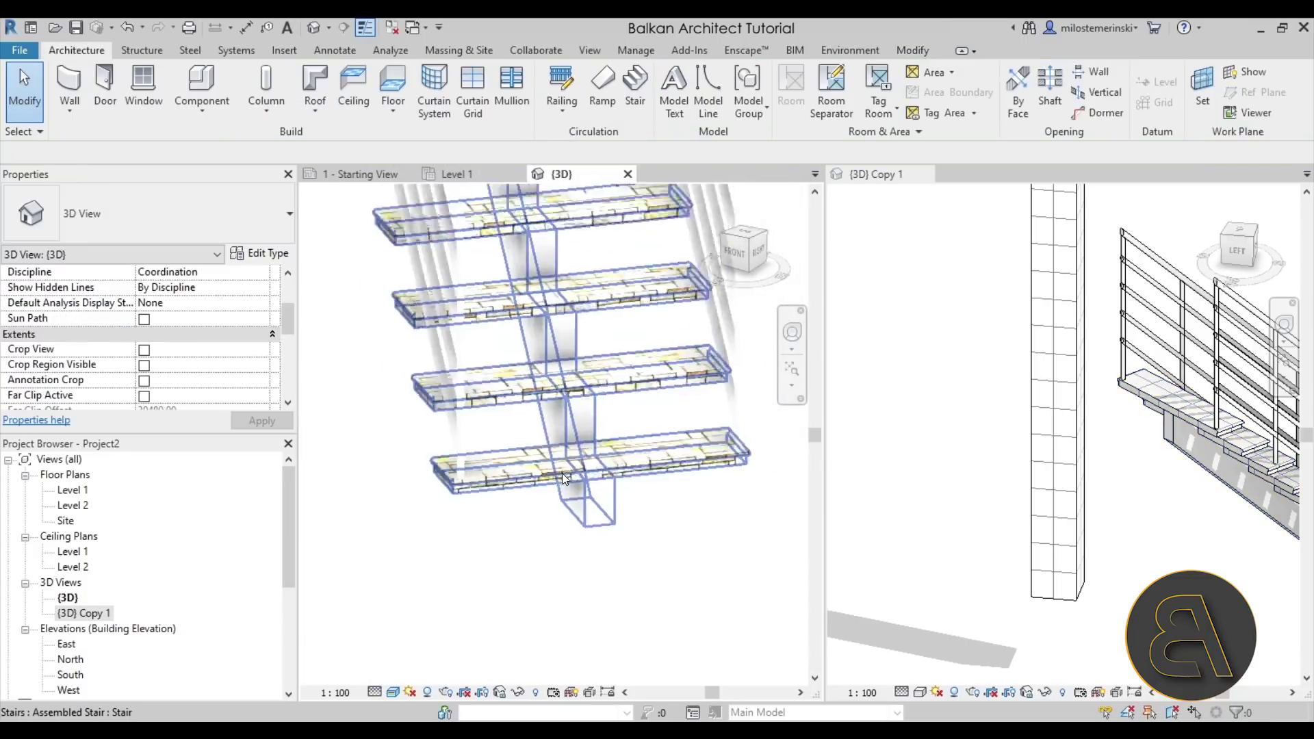
click(561, 473)
scroll(1171, 471, down, 5)
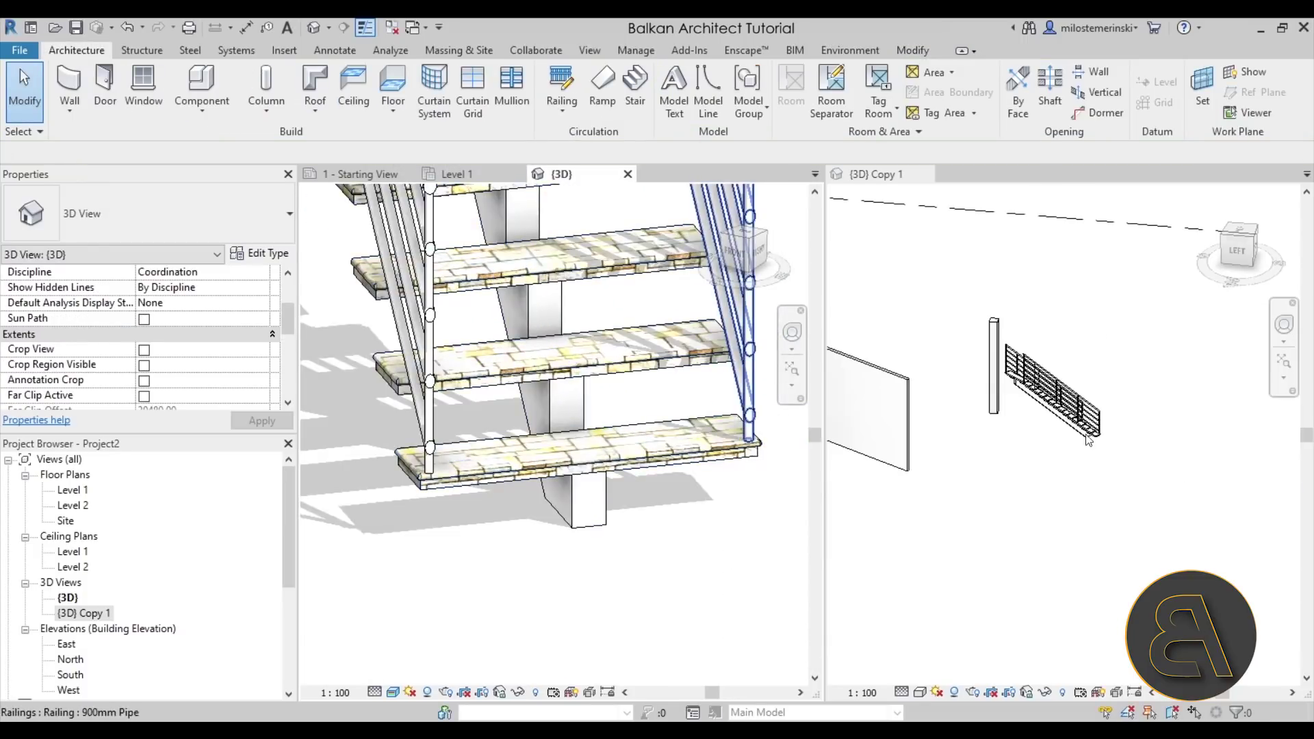
click(1170, 471)
shift+middle_drag(1170, 471, 1126, 473)
scroll(993, 424, up, 8)
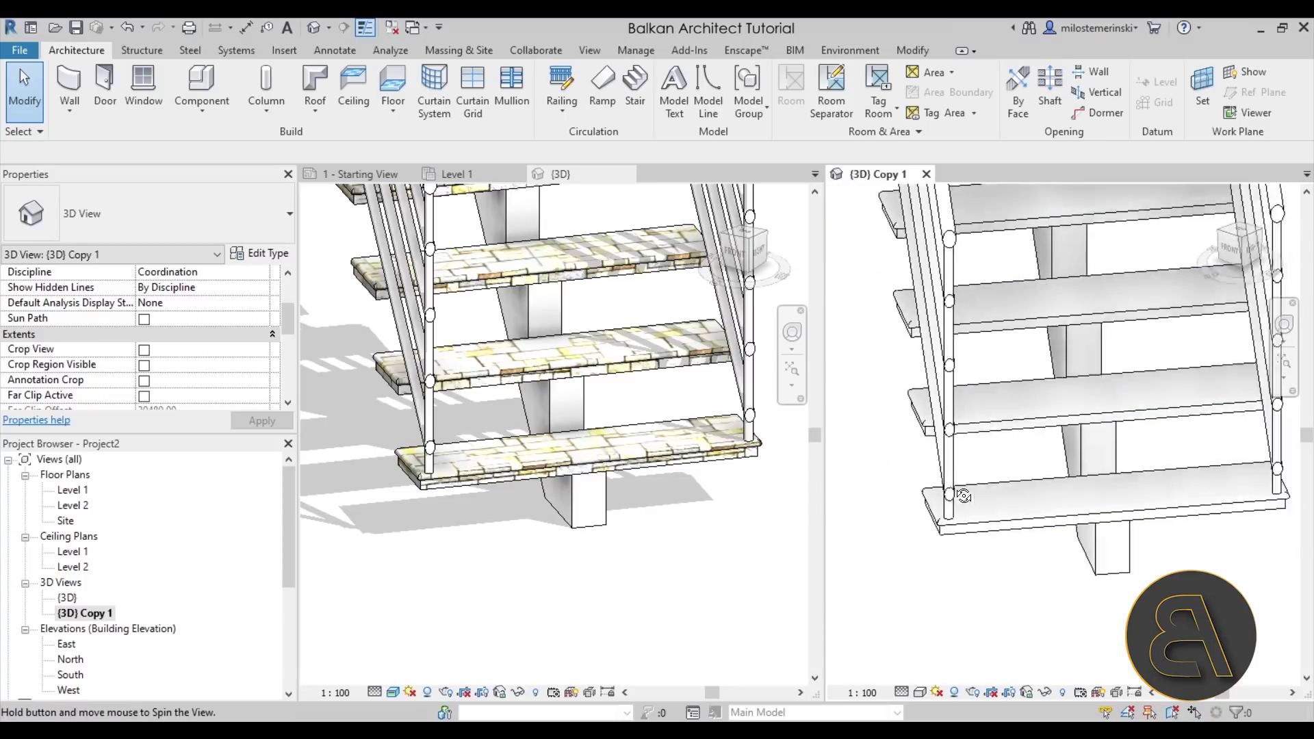
shift+middle_drag(965, 496, 972, 446)
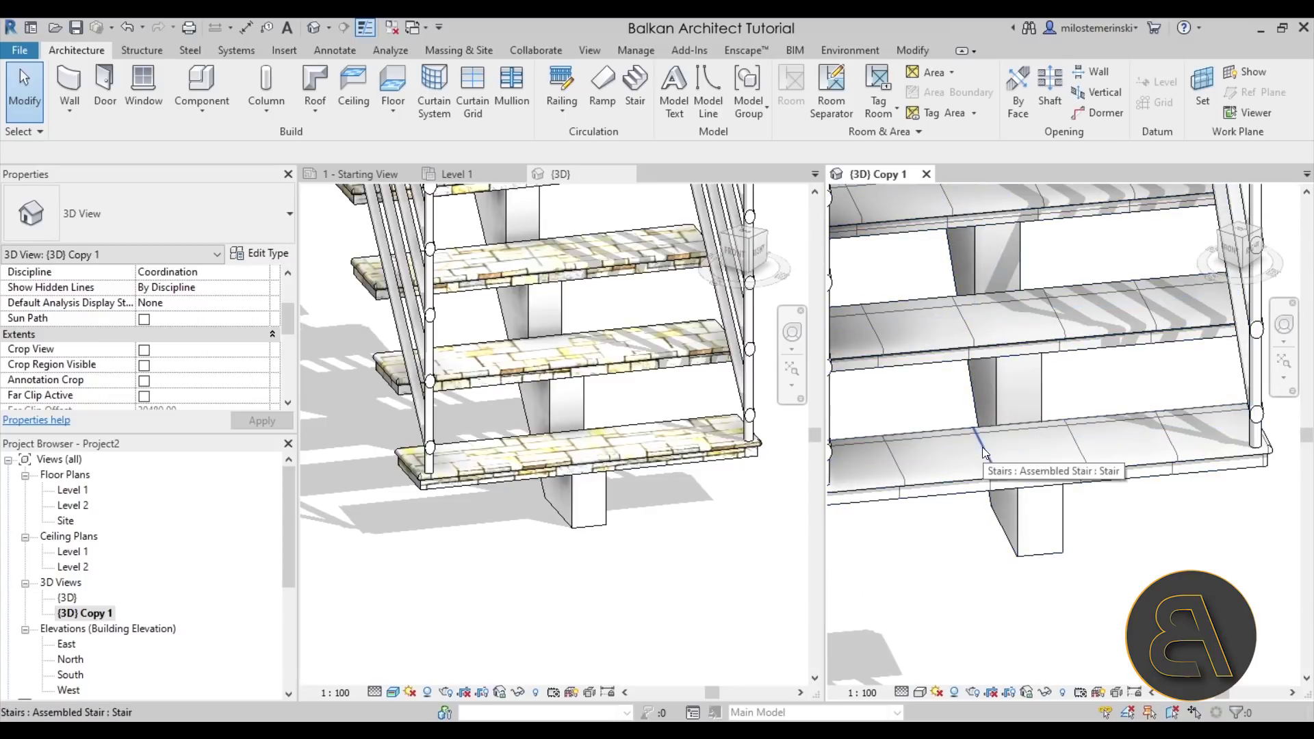
Step: Check the stair's properties, then orbit the first 3D view around the whole stair
click(983, 446)
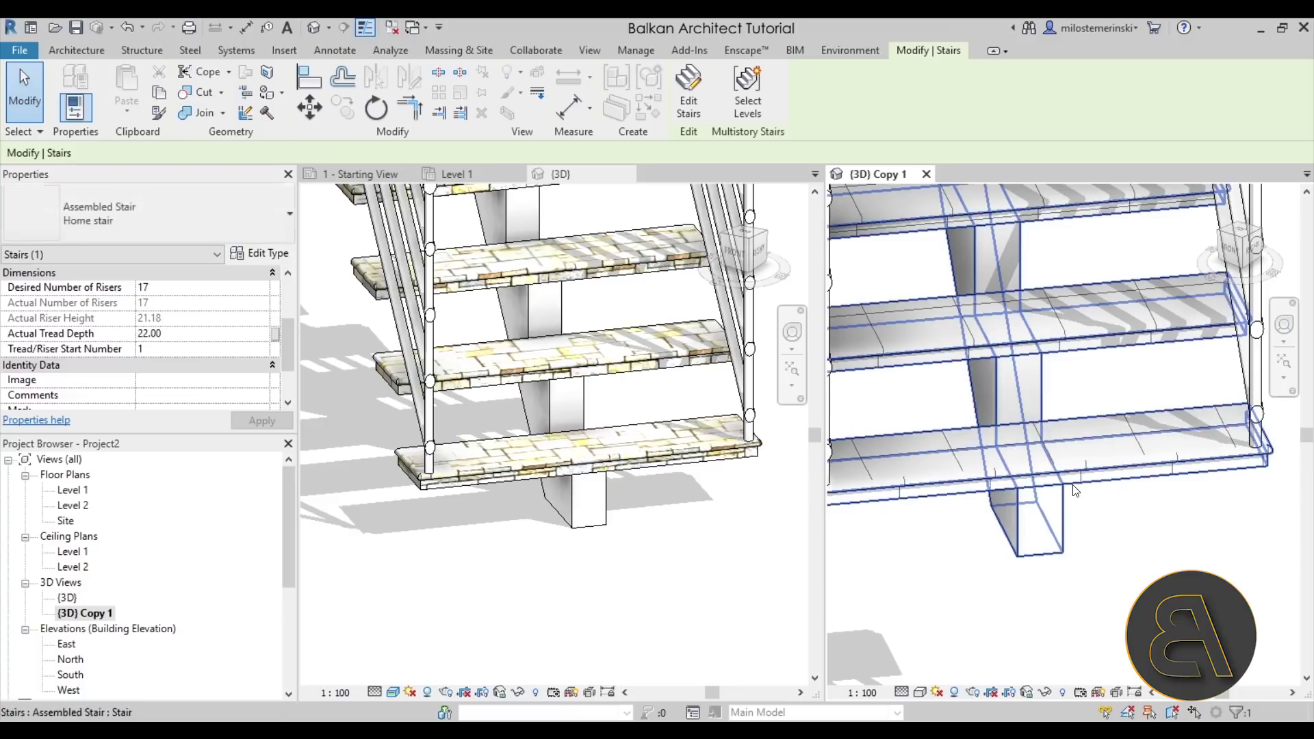
scroll(1073, 490, down, 4)
key(Escape)
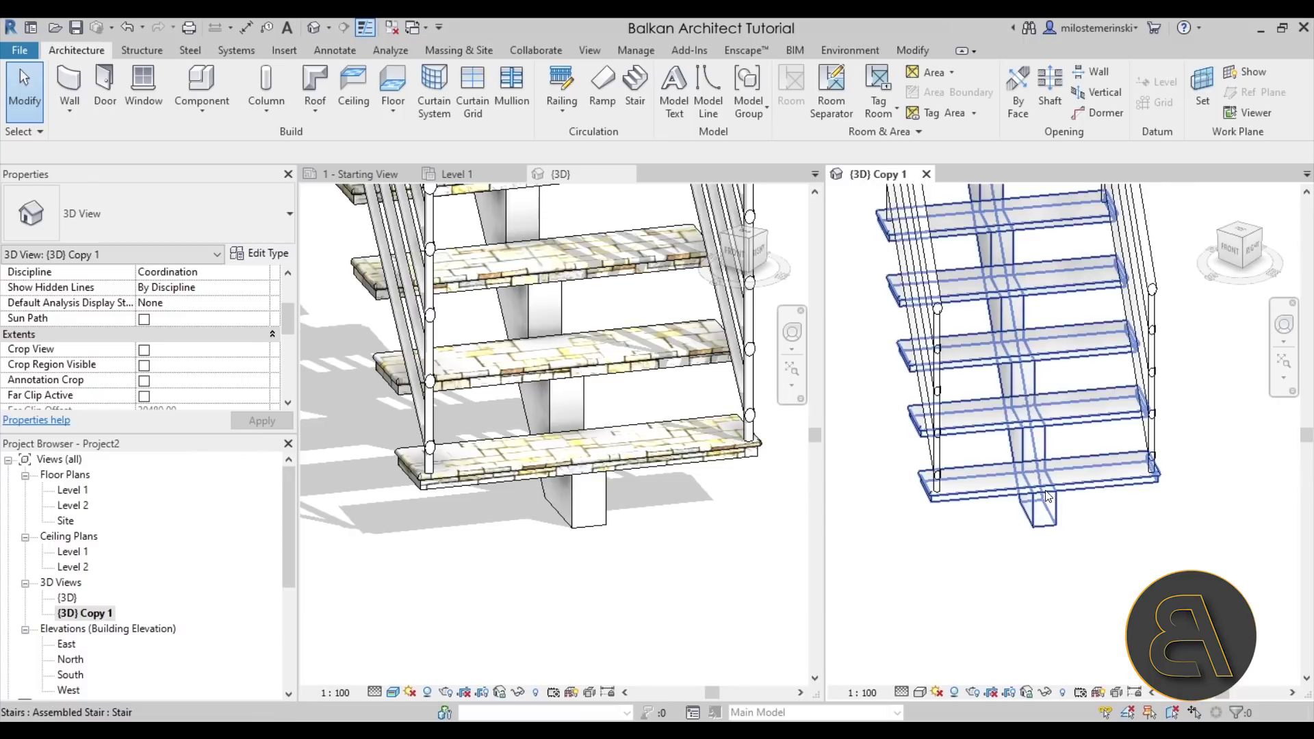
scroll(957, 489, down, 6)
scroll(691, 538, down, 5)
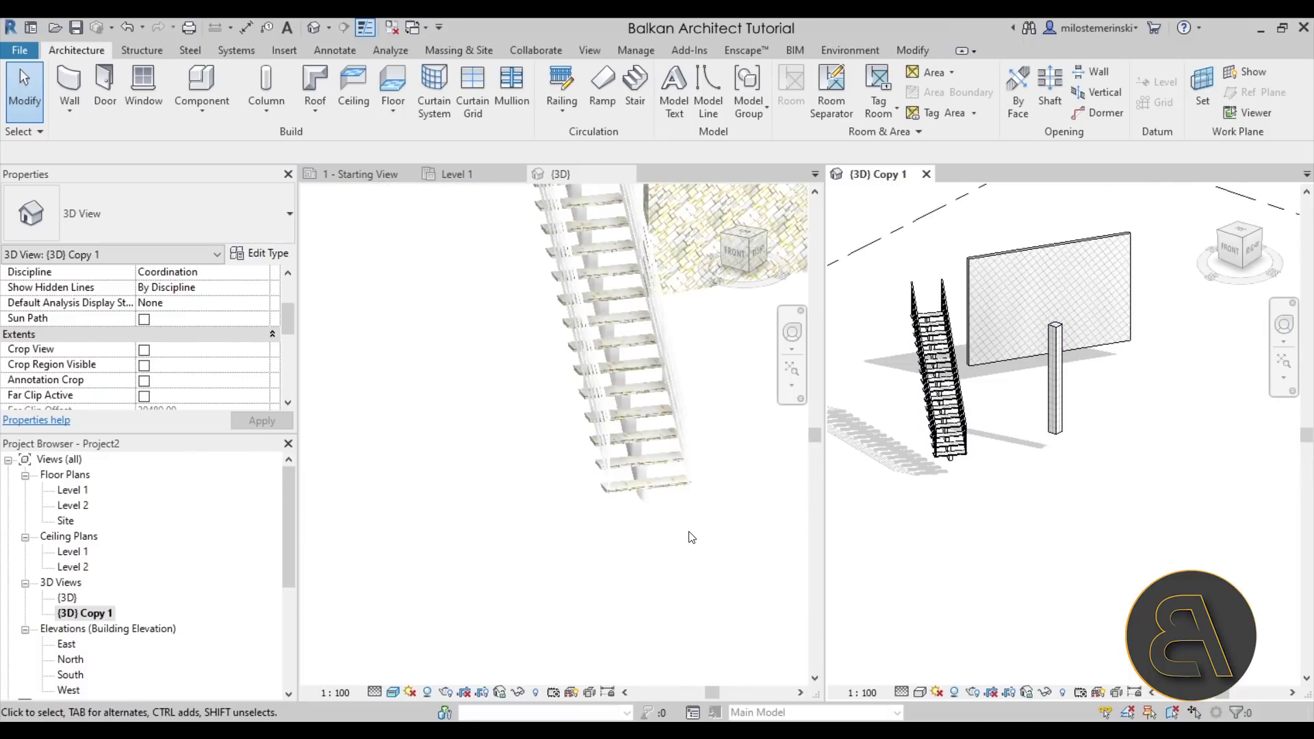
shift+middle_drag(660, 528, 541, 340)
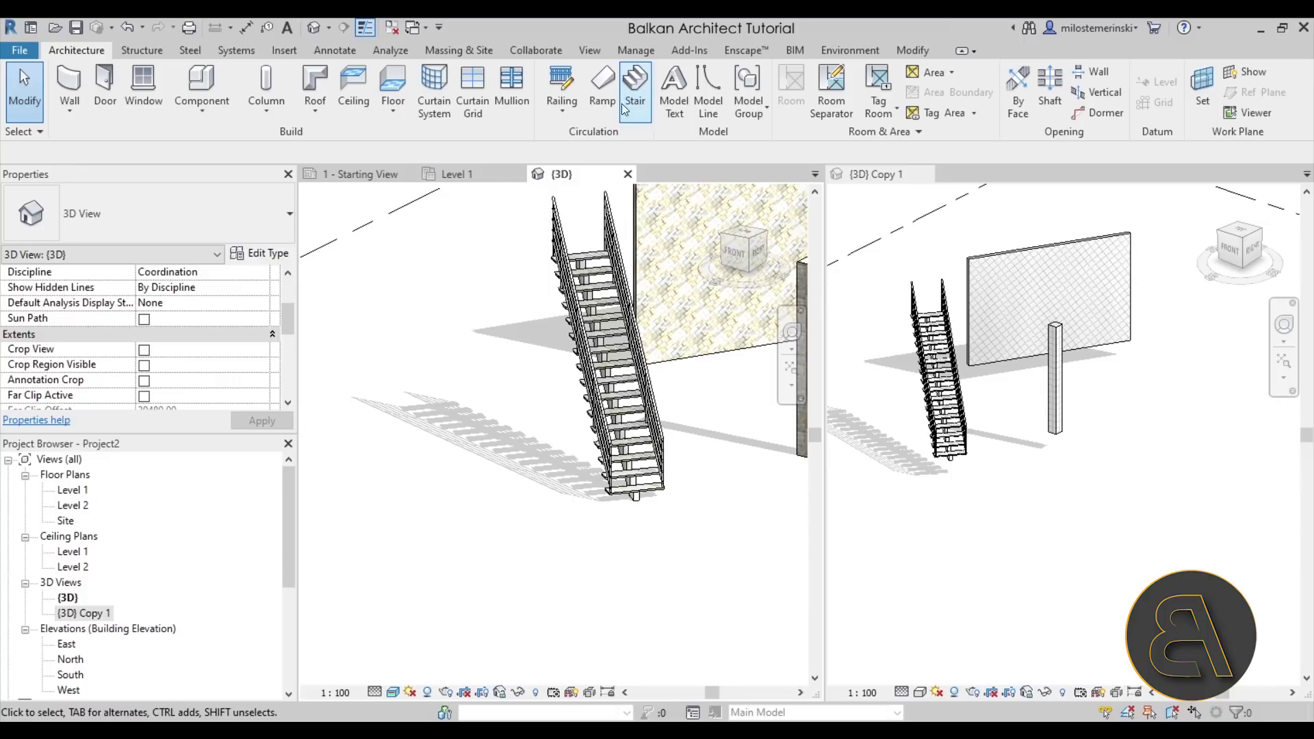
Step: Create a new in-place Generic Models element named Generic Models 1
click(207, 113)
click(236, 178)
scroll(582, 334, down, 4)
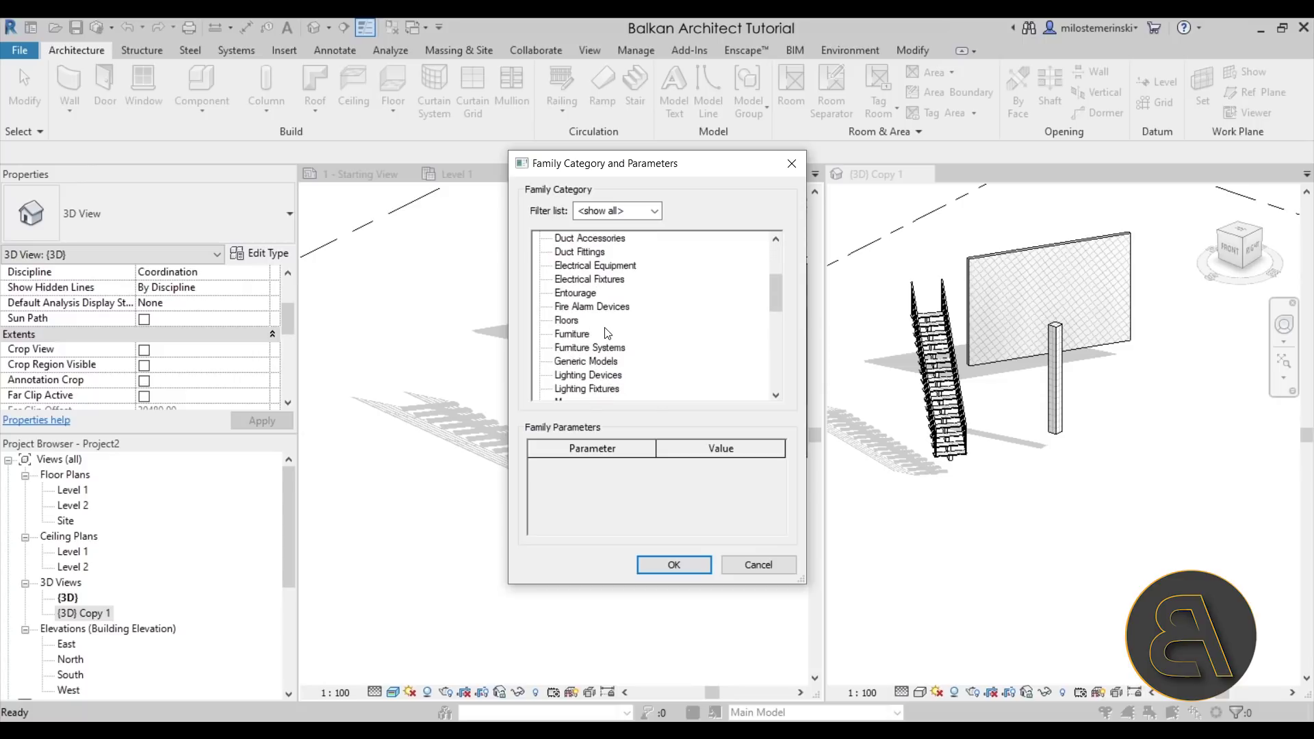
double_click(587, 334)
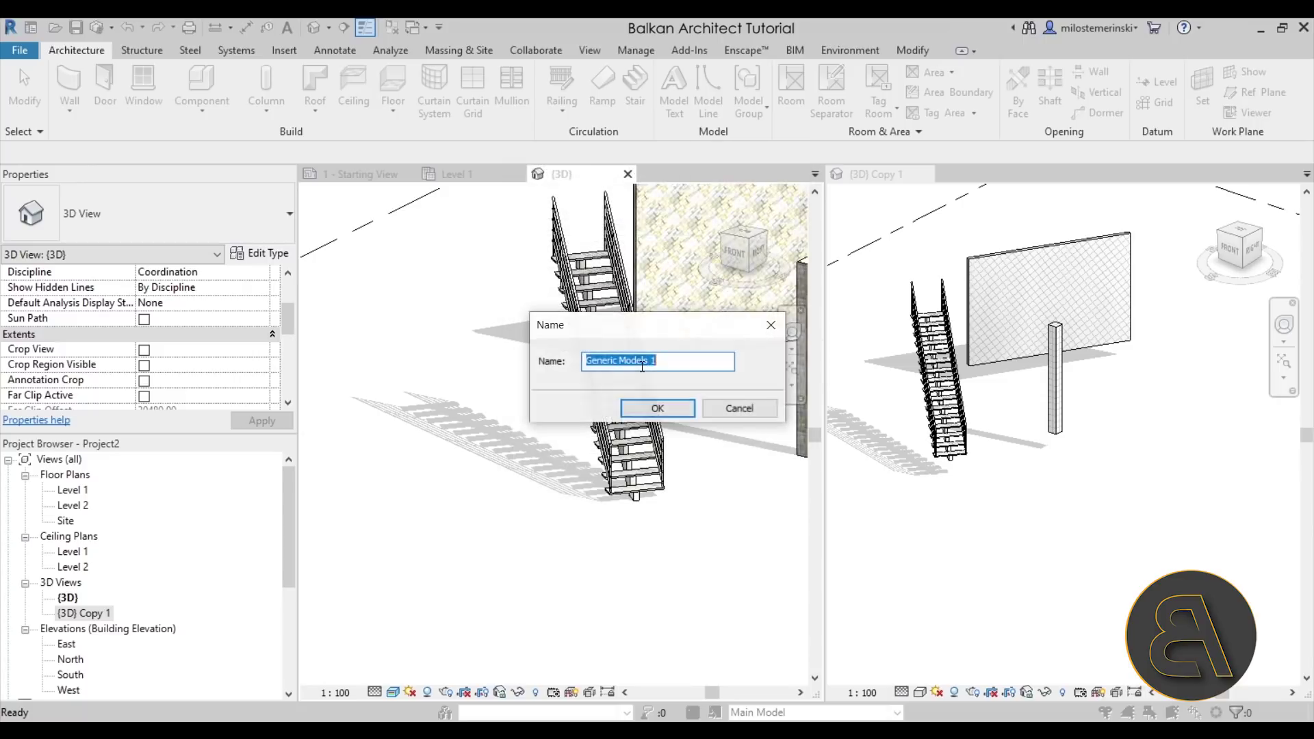
click(663, 405)
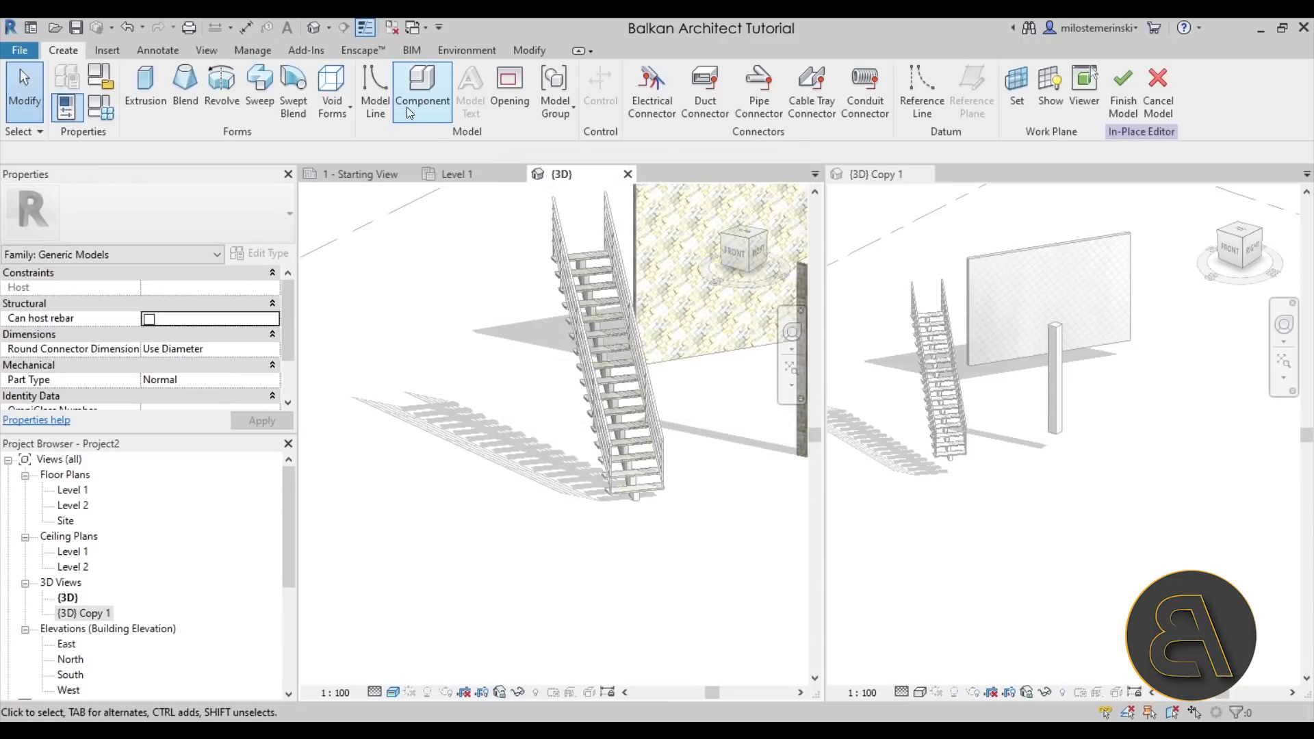
Step: Extrude a 90 x 60 rectangle and raise its top to 296.47
click(145, 86)
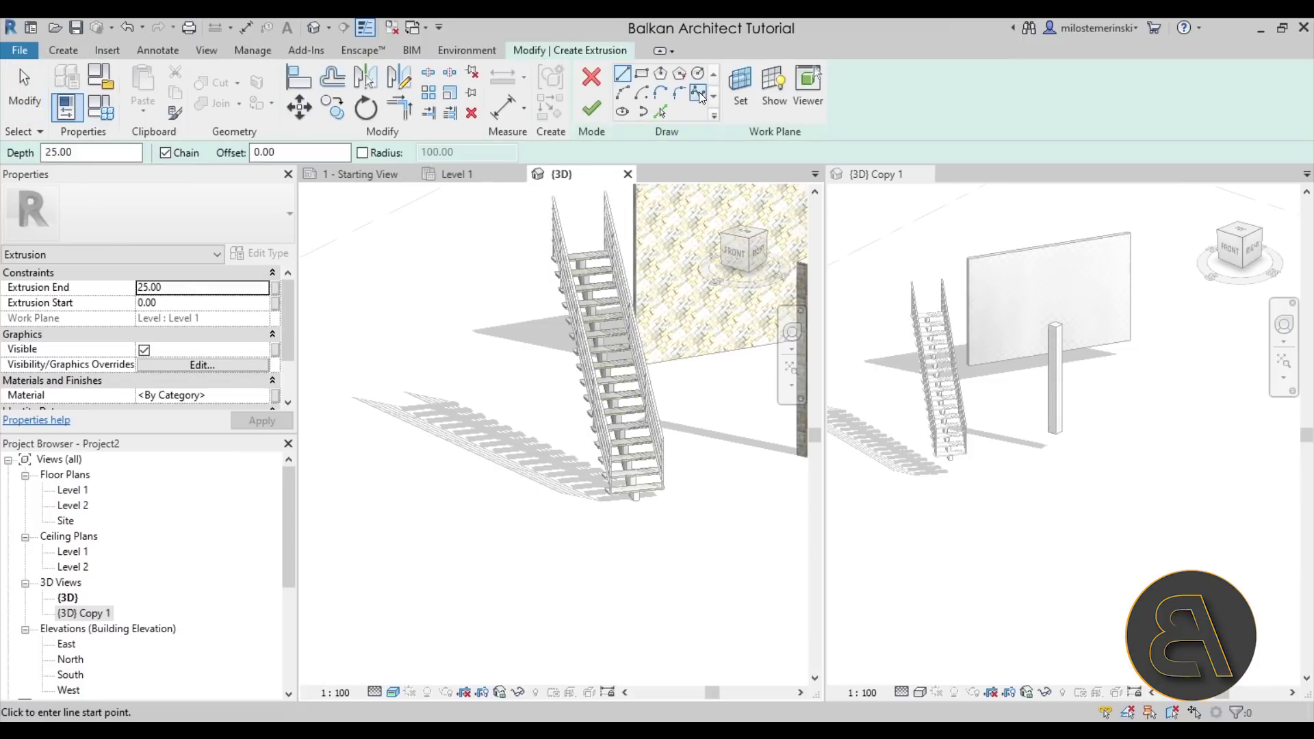
click(642, 80)
click(477, 513)
click(532, 506)
click(590, 110)
drag(503, 497, 499, 347)
scroll(208, 372, down, 3)
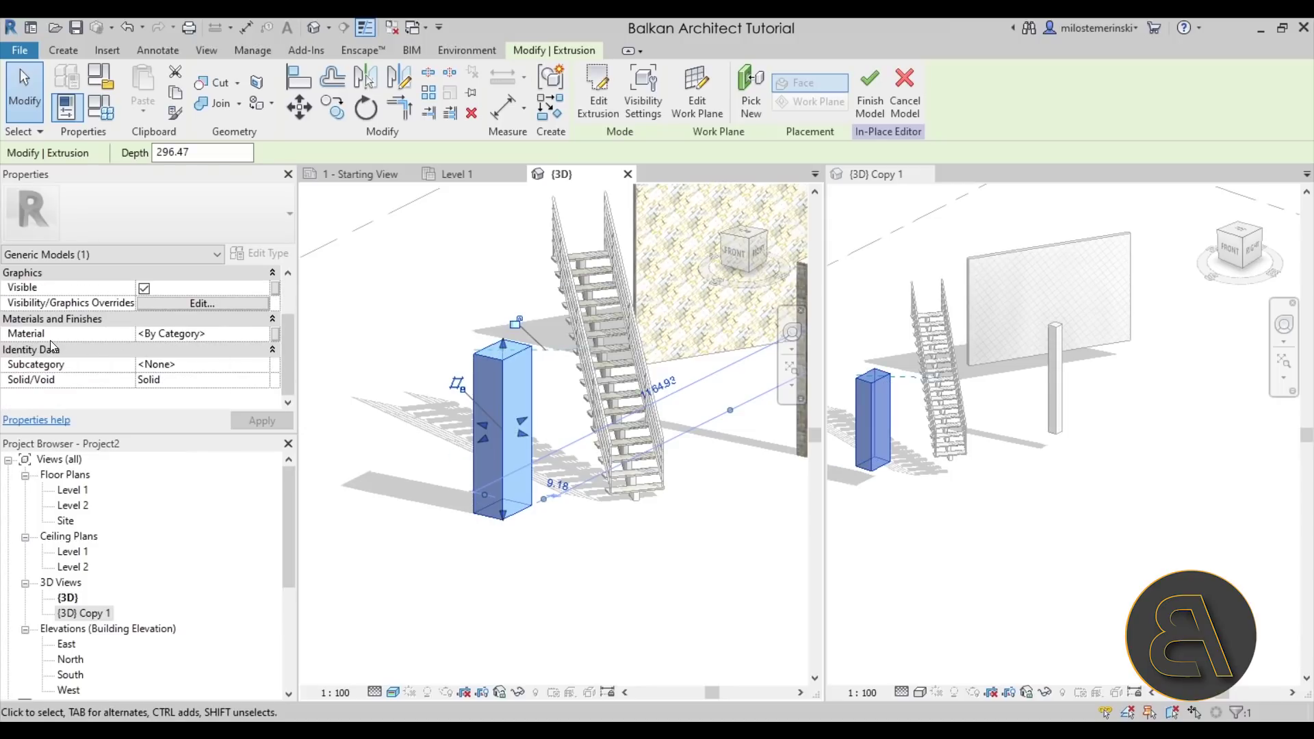
Step: Assign Limestone as the column's material
click(264, 335)
click(264, 335)
double_click(385, 299)
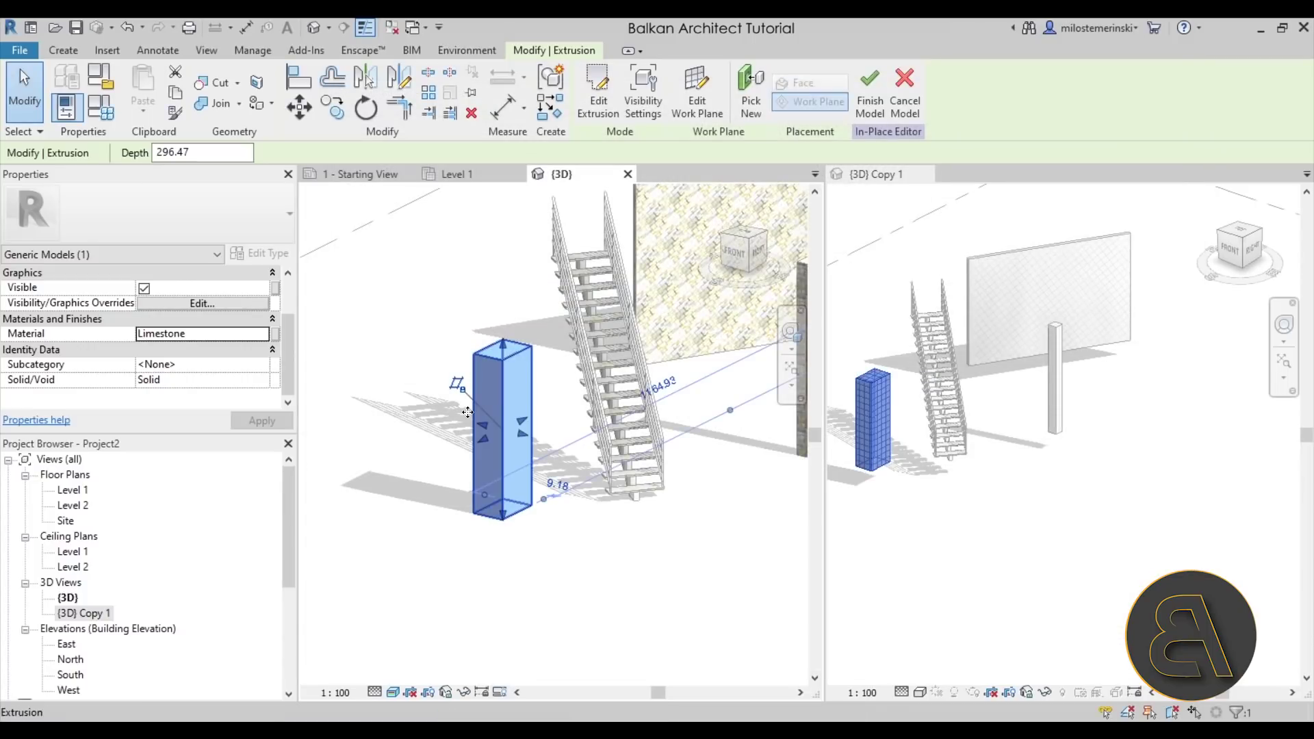
Step: Finish the in-place column and nudge it slightly to the right
click(866, 110)
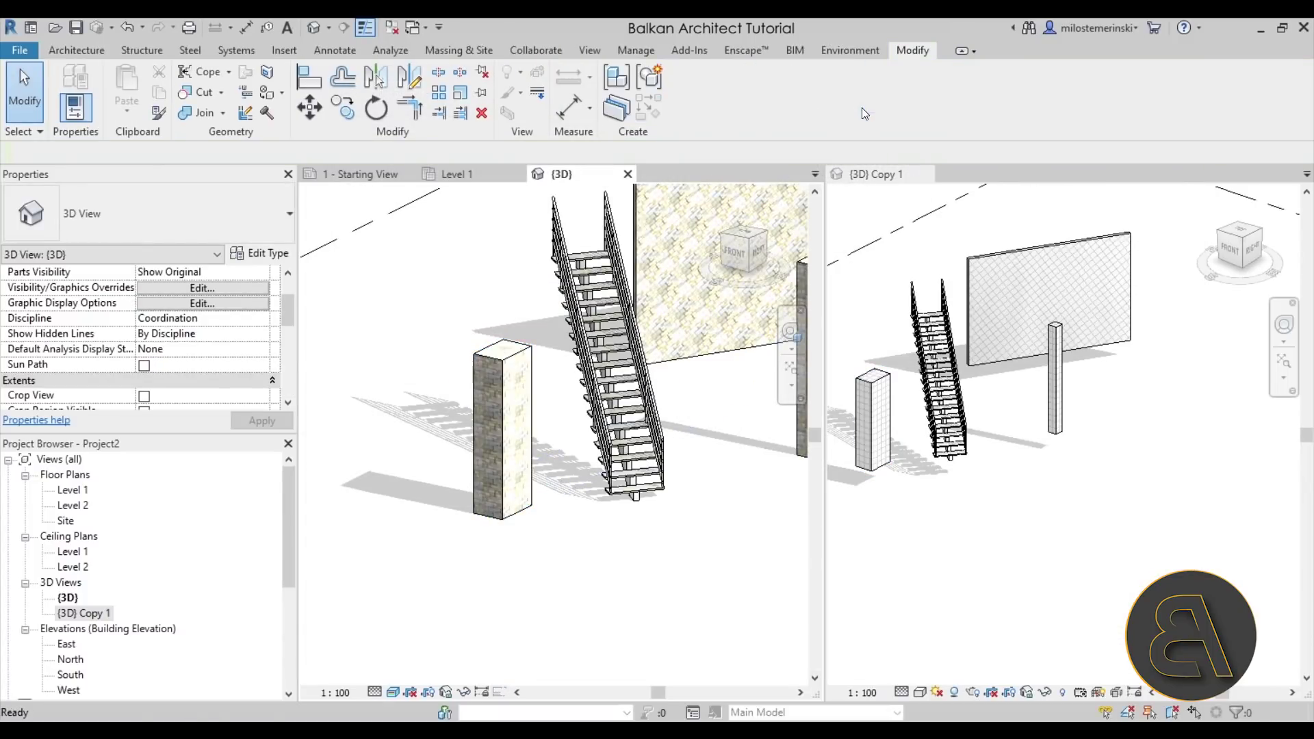
scroll(886, 429, up, 5)
scroll(883, 431, up, 4)
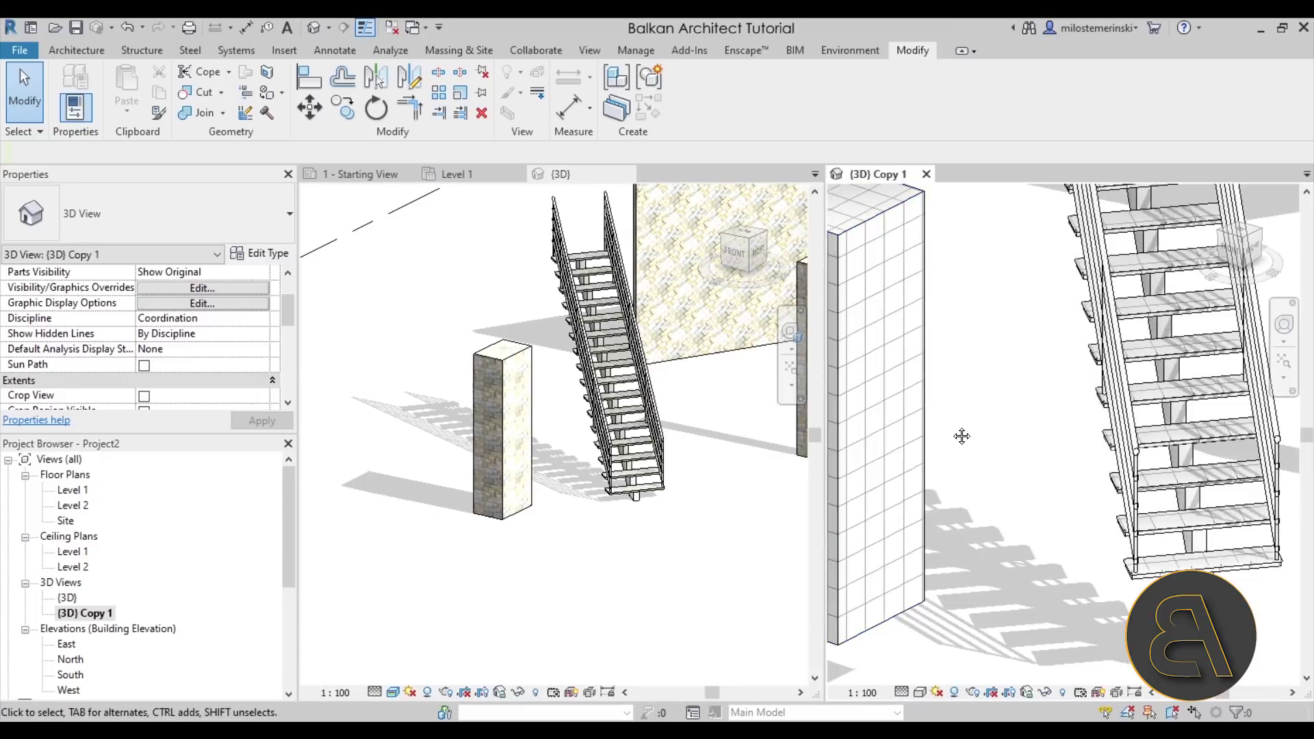
click(985, 423)
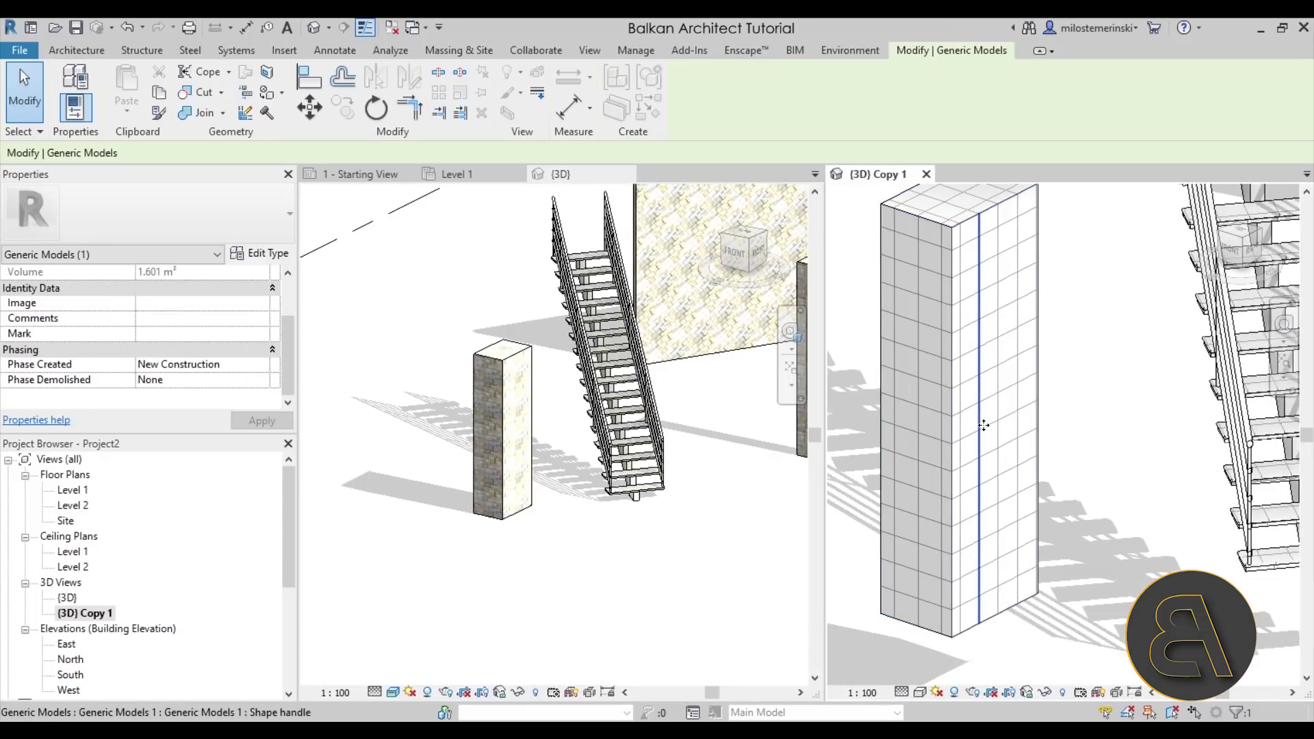
drag(983, 425, 986, 424)
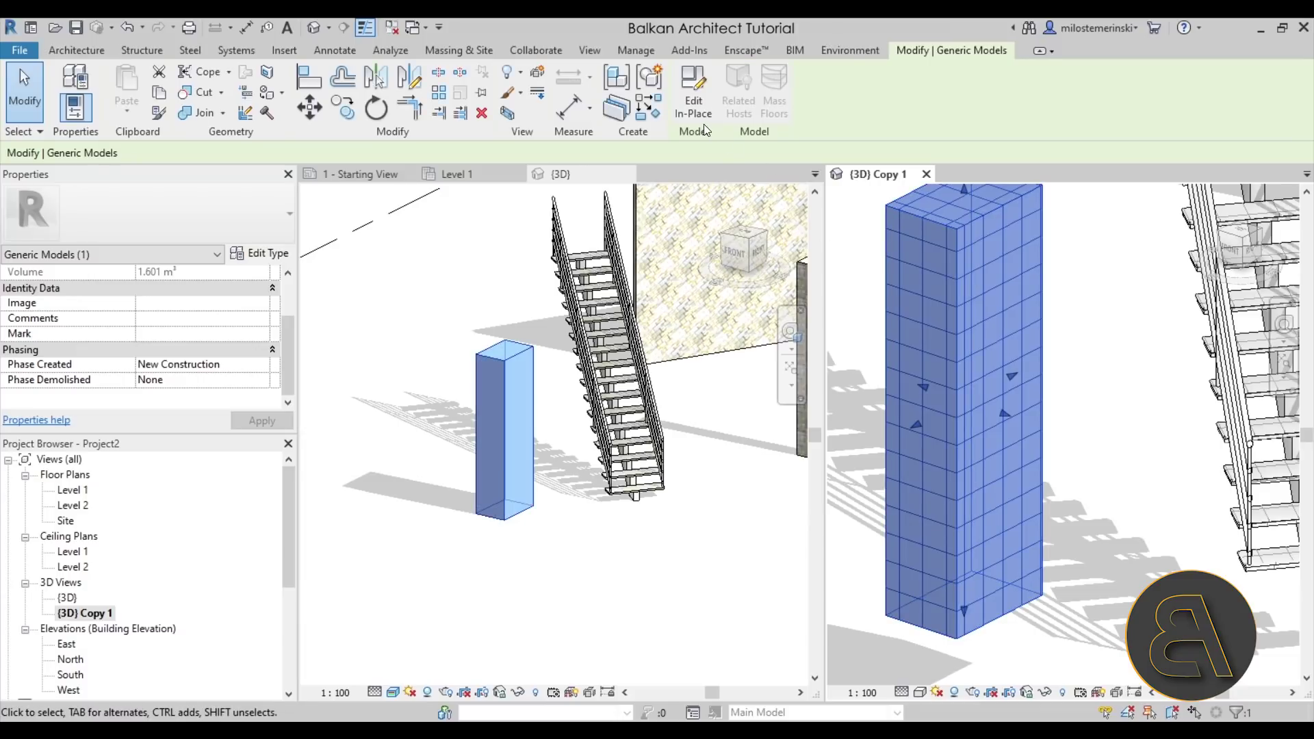
Step: Reopen the column in-place and select its extrusion to inspect the stone texture
click(693, 93)
click(992, 399)
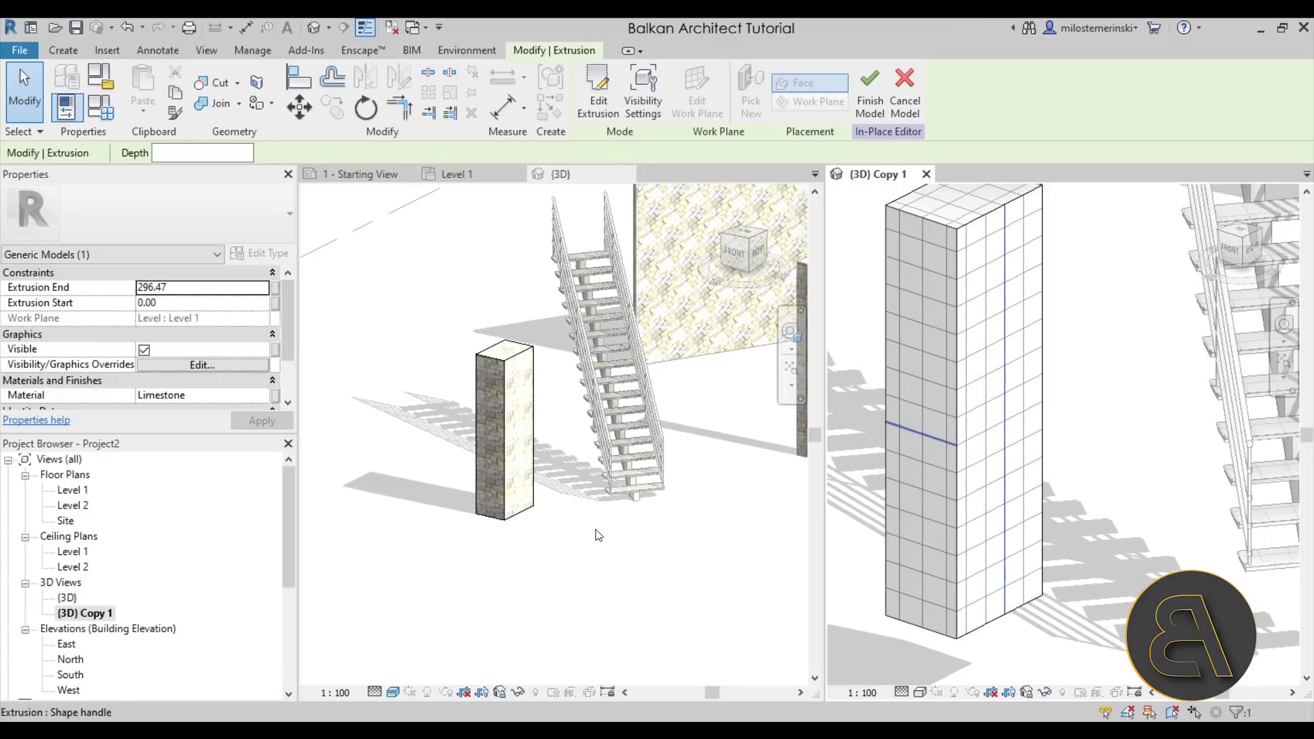
scroll(523, 388, up, 5)
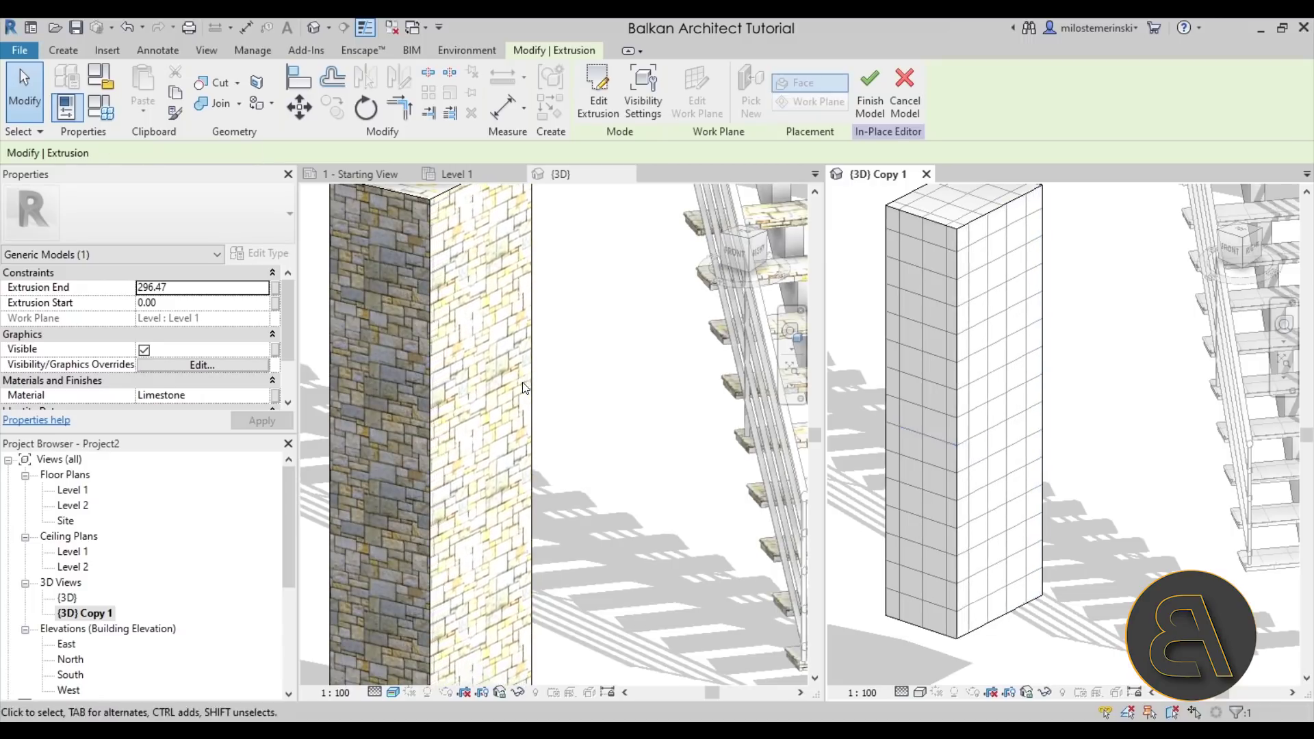
scroll(442, 409, down, 3)
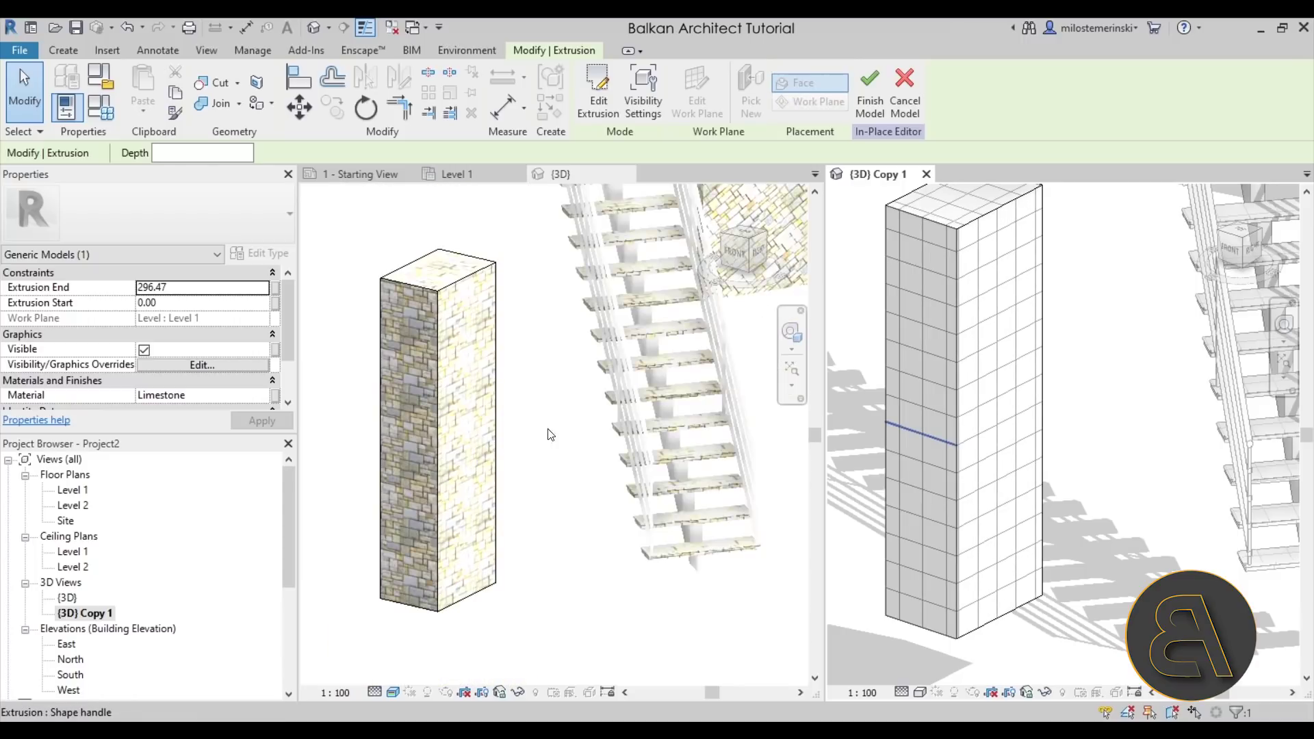
click(871, 96)
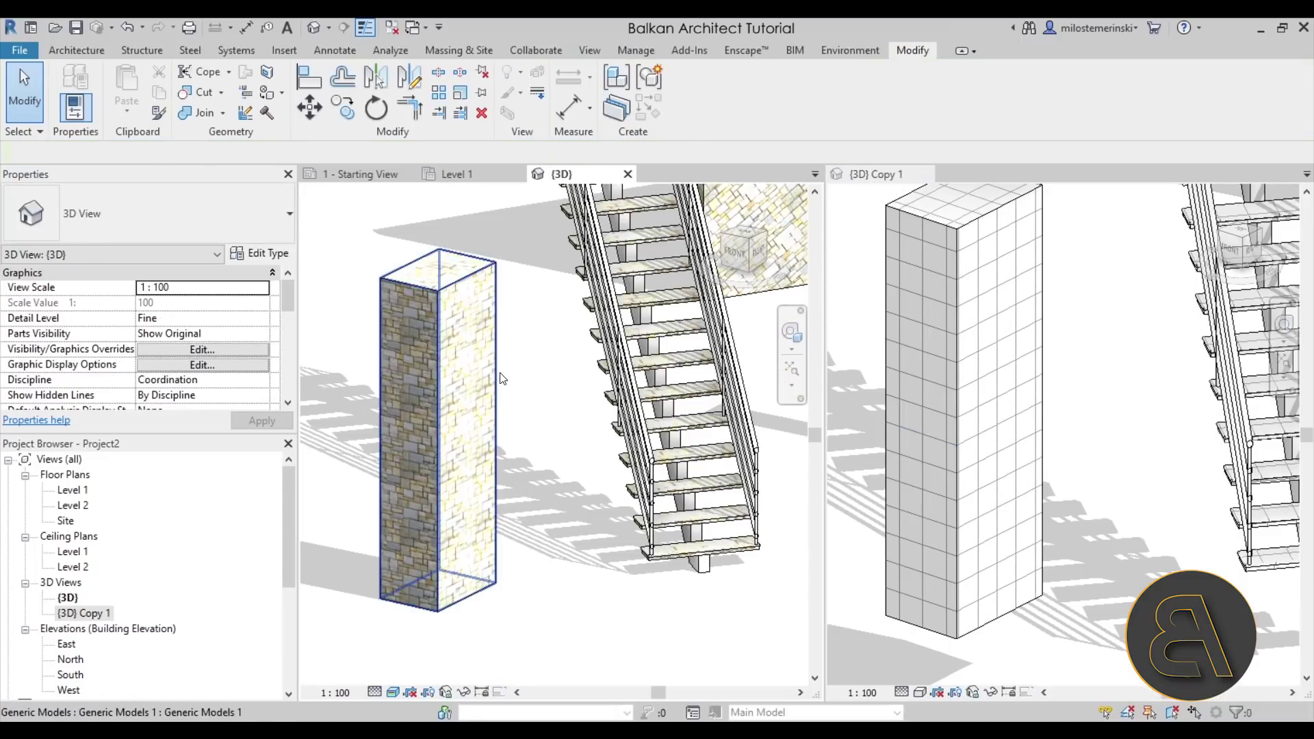
click(472, 383)
scroll(582, 436, down, 3)
click(560, 489)
scroll(560, 488, down, 1)
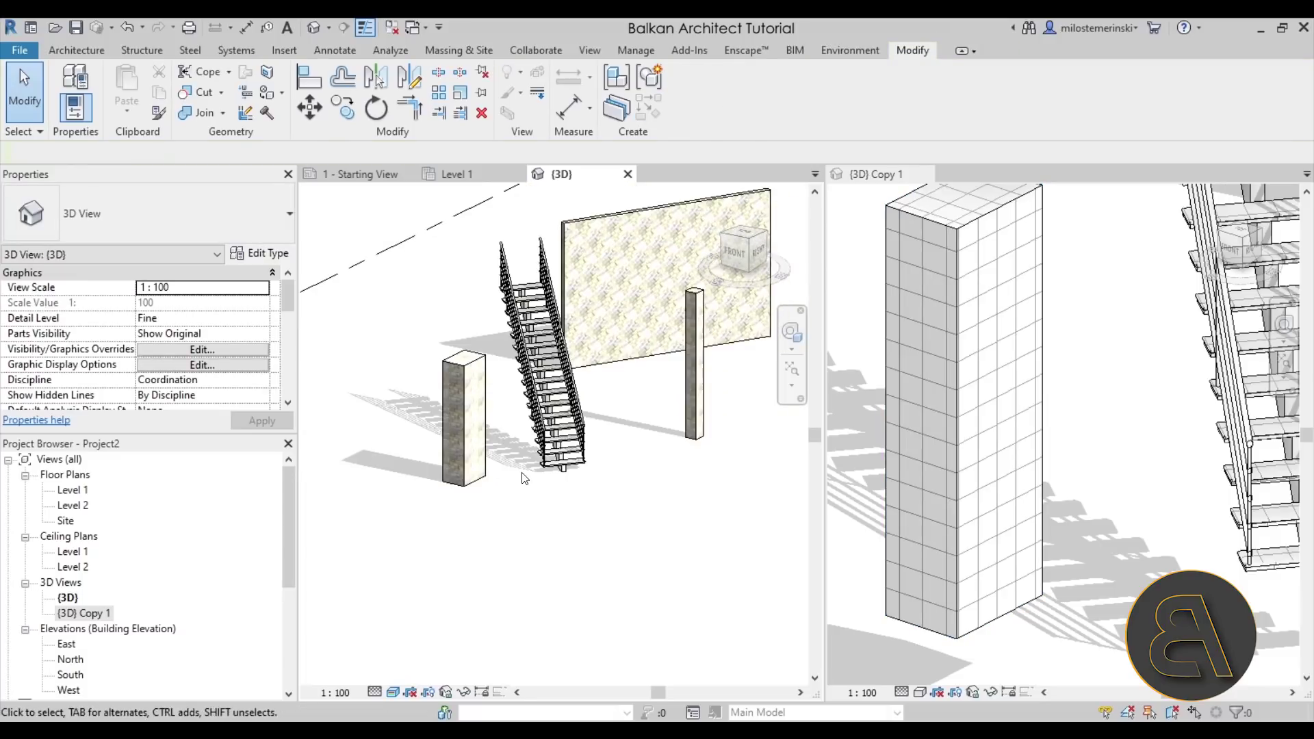
scroll(466, 390, up, 3)
click(466, 390)
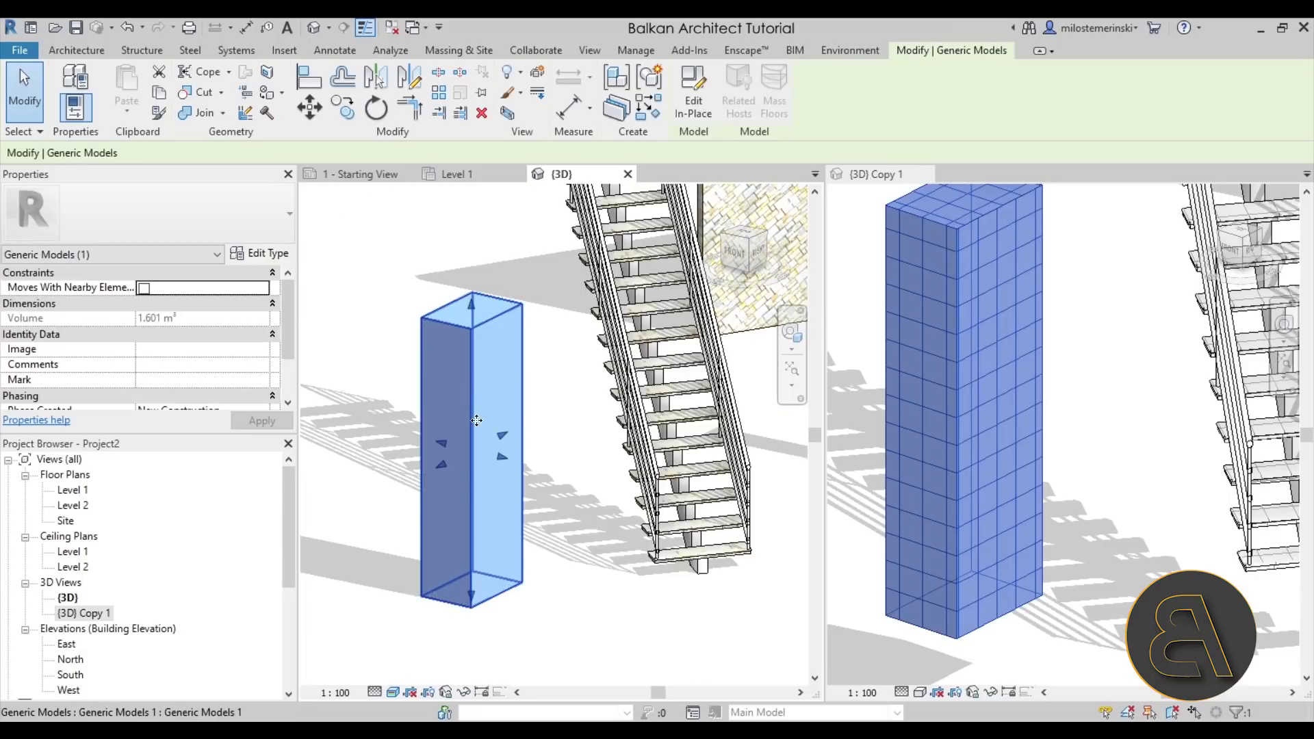
click(558, 454)
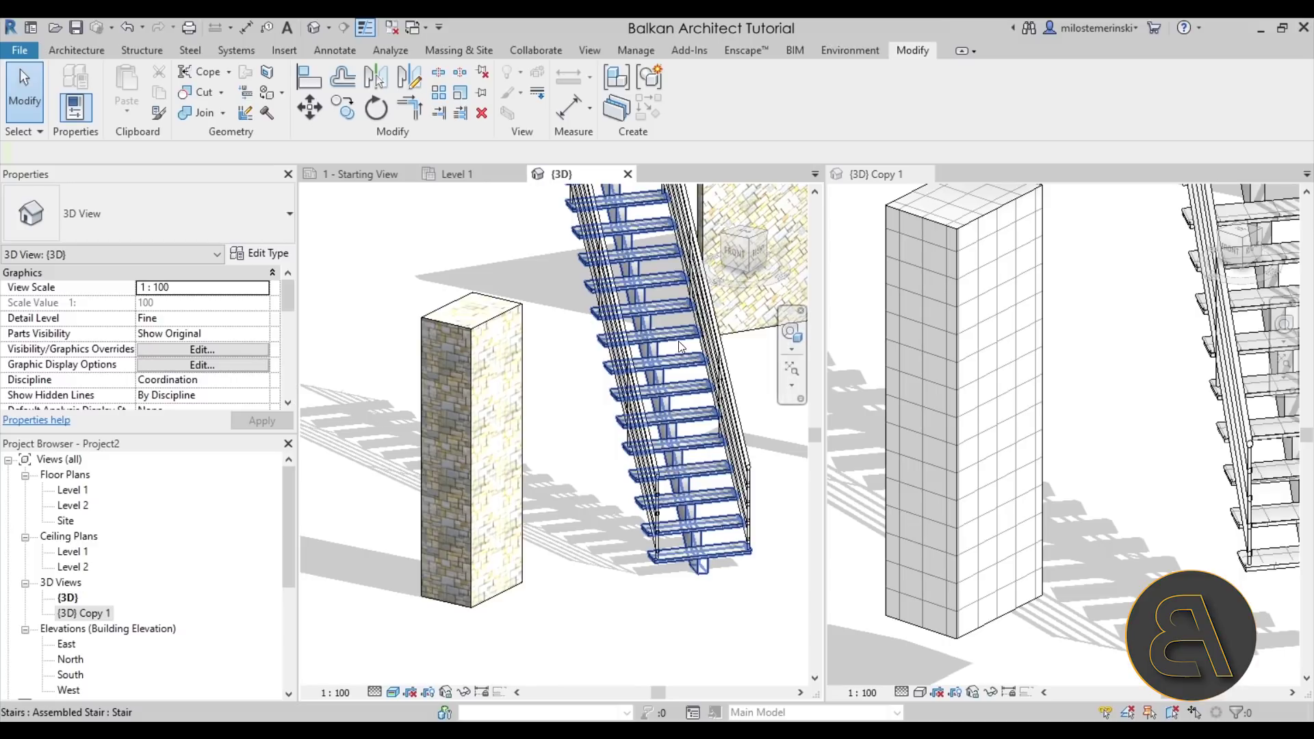
click(513, 409)
click(554, 497)
scroll(441, 390, down, 2)
middle_drag(442, 390, 483, 447)
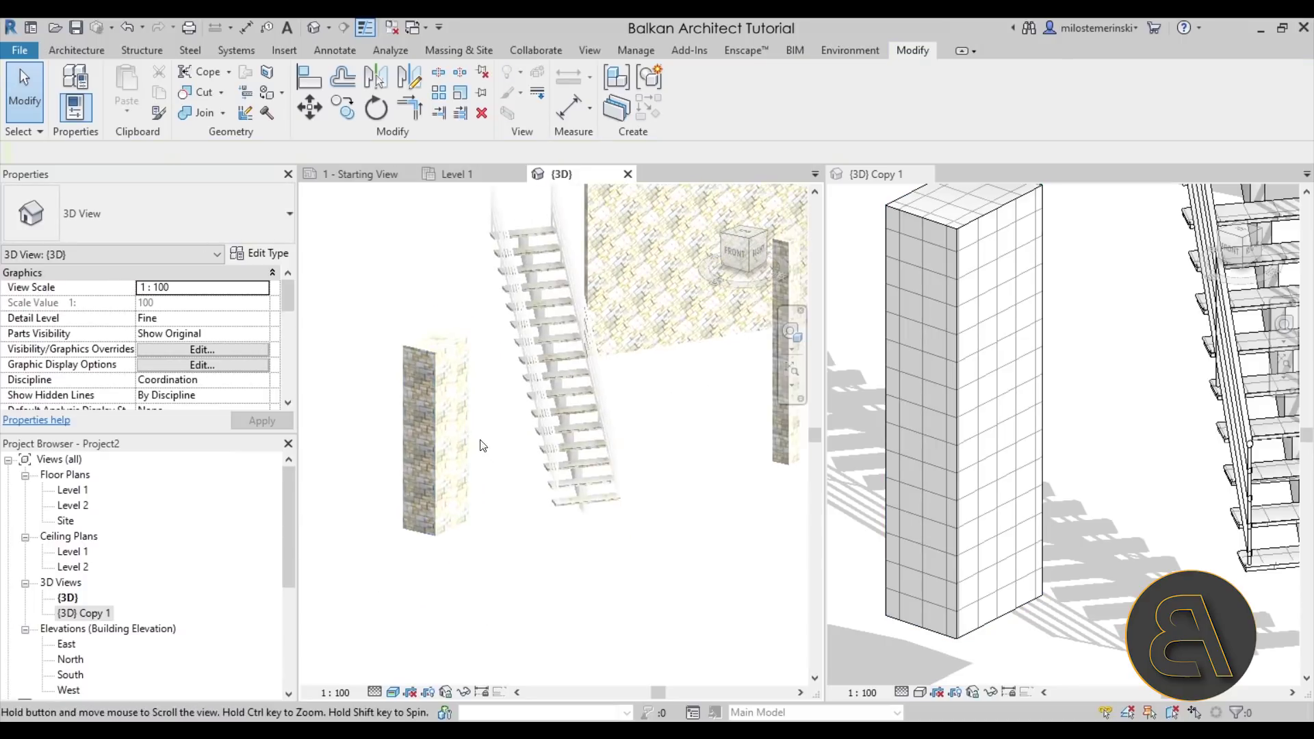
Step: Select the Generic Models 1 column beside the Home stair, showing its 1.601 m³ volume
click(422, 408)
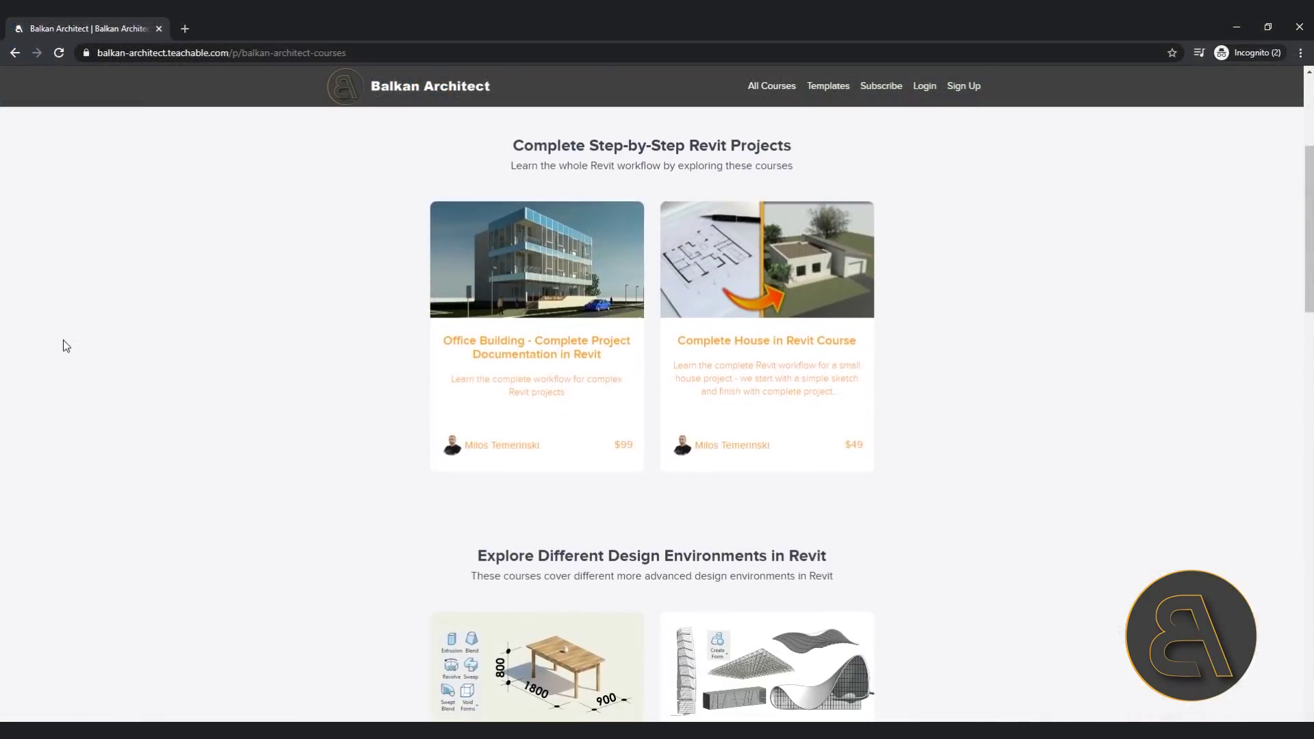
scroll(65, 346, down, 10)
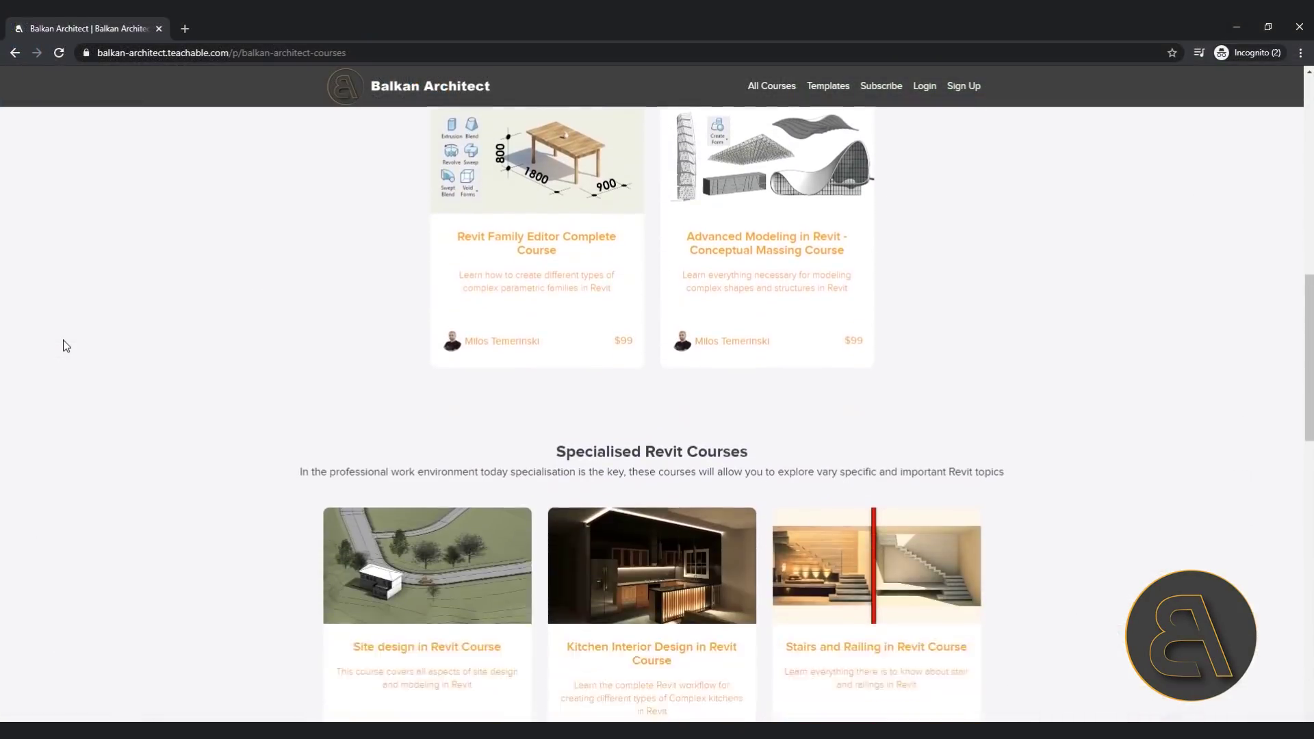
scroll(65, 346, down, 7)
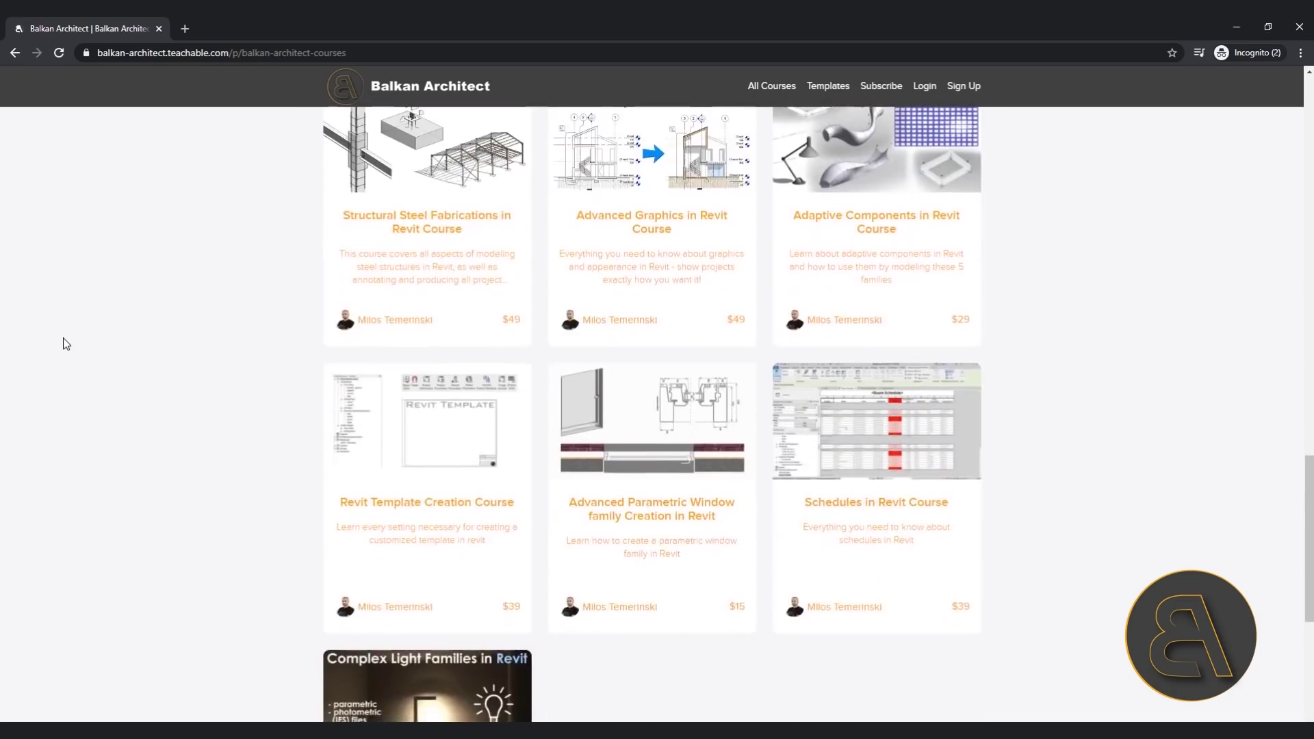
scroll(65, 346, down, 4)
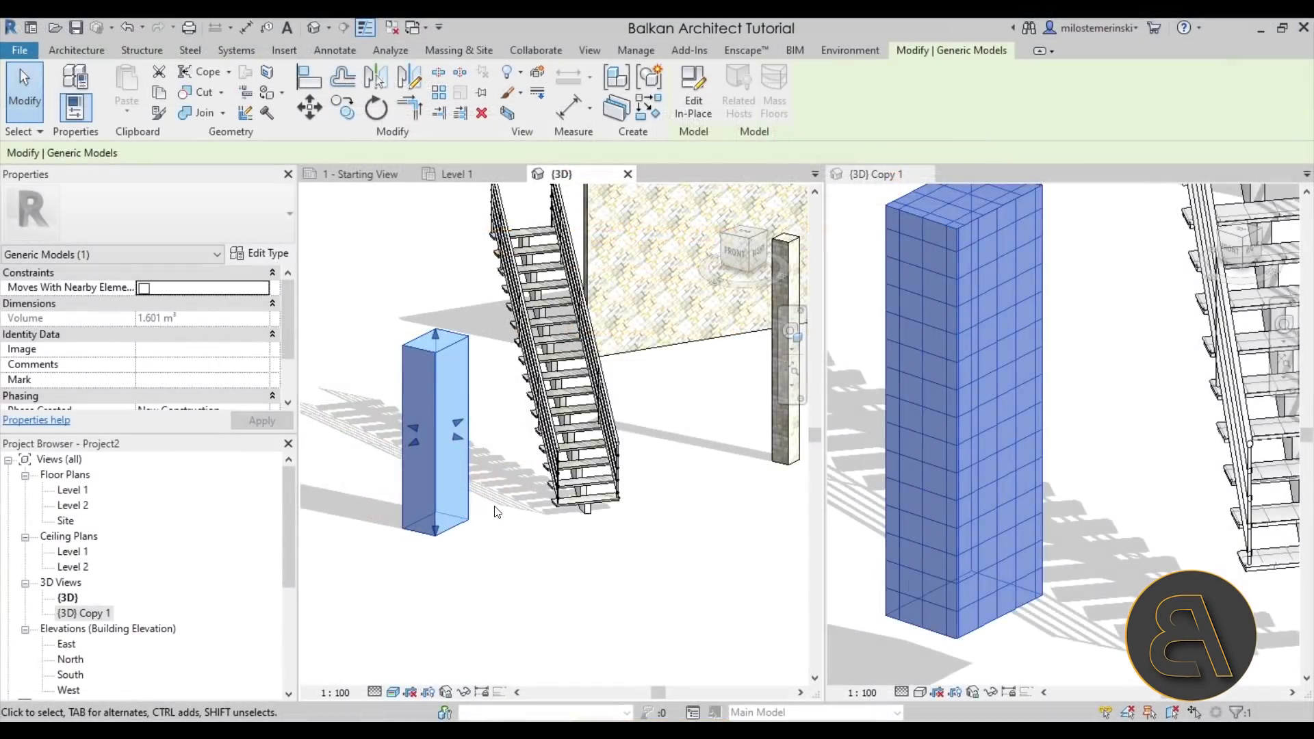